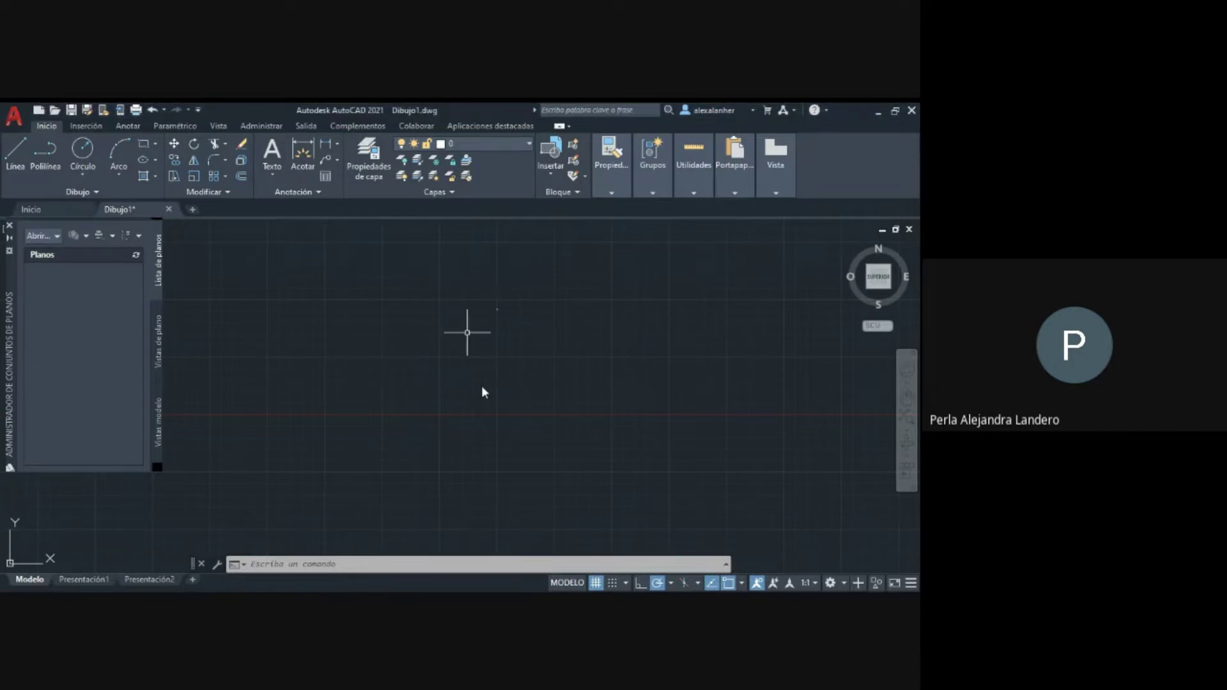
# Draw a small circle of radius 4.7660 in the upper part of the drawing.
pyautogui.write('c')
pyautogui.press('Return')
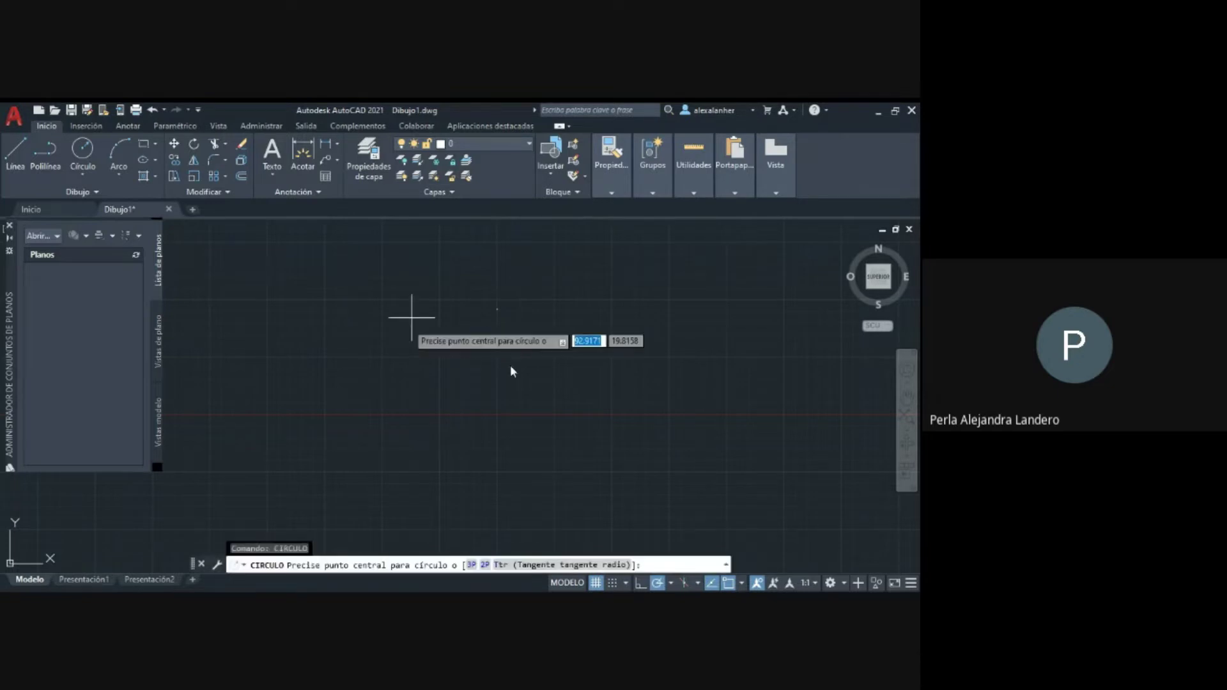
pyautogui.click(405, 324)
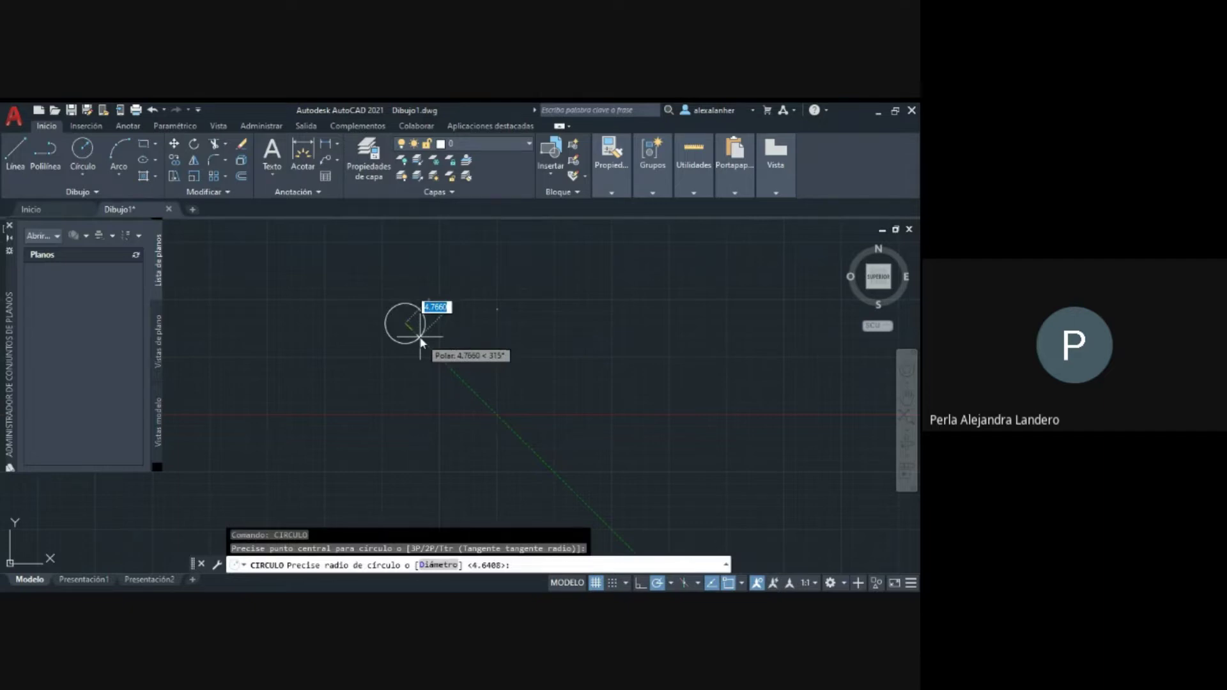
pyautogui.click(421, 343)
pyautogui.press('Return')
pyautogui.press('Escape')
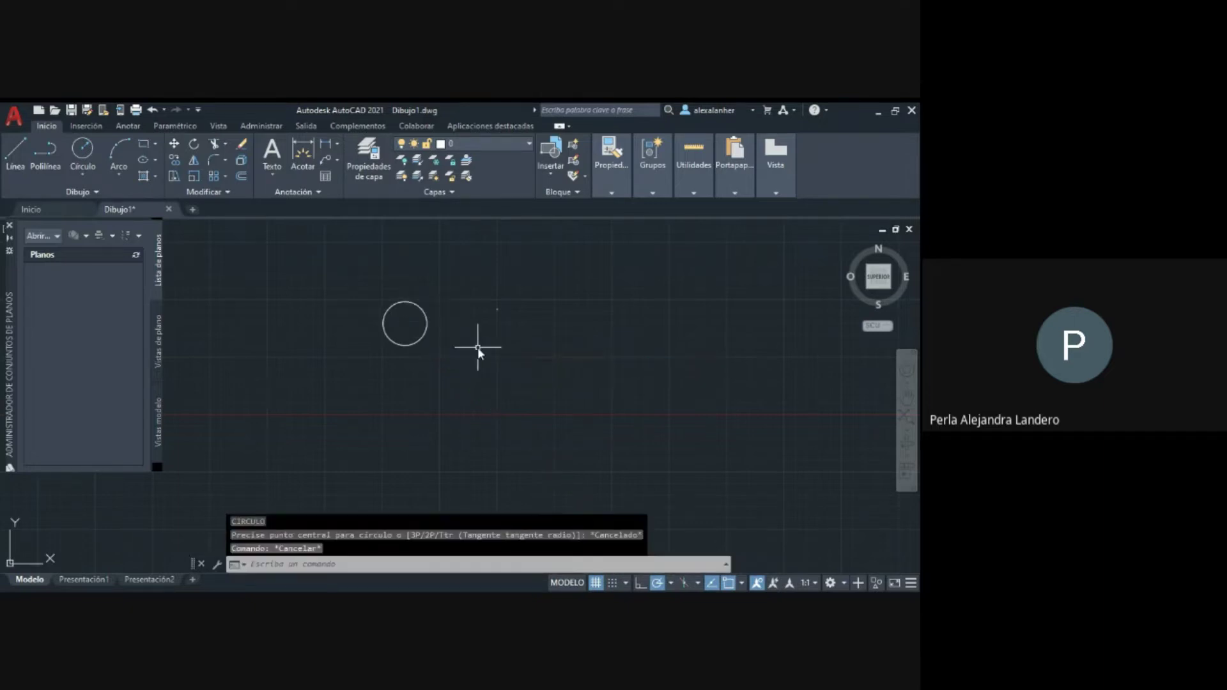
pyautogui.press('Escape')
# Draw a larger circle concentric with the small one and shift the view upward.
pyautogui.write('c')
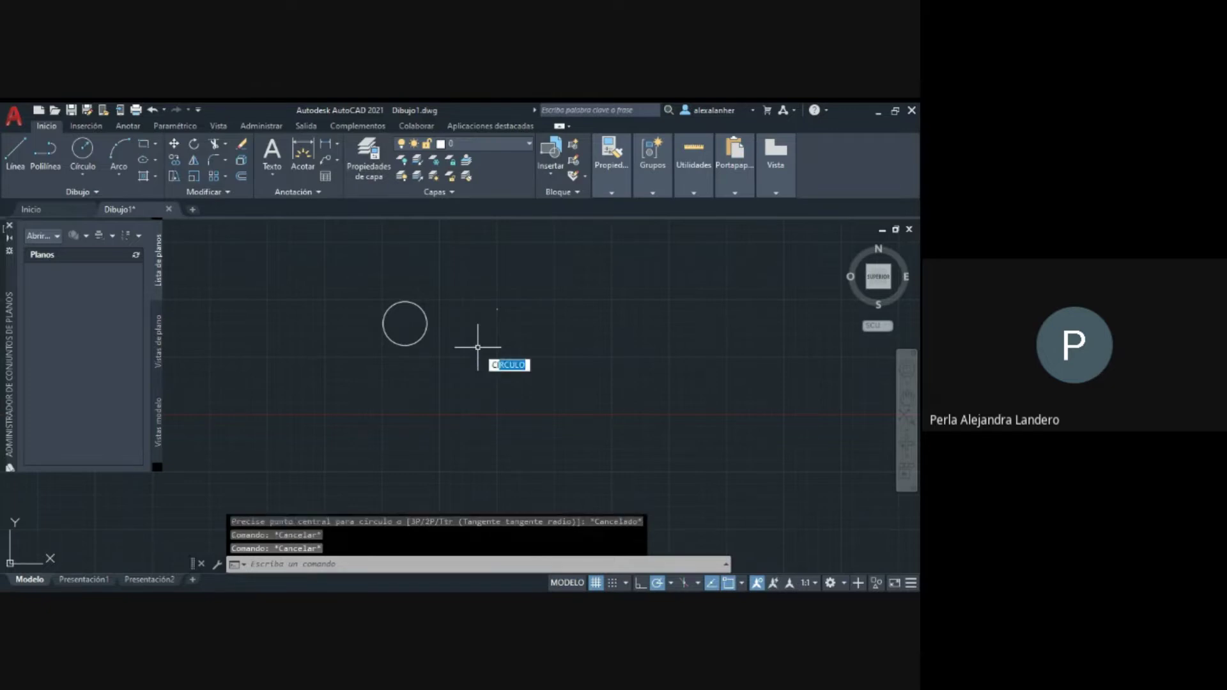
pyautogui.press('Return')
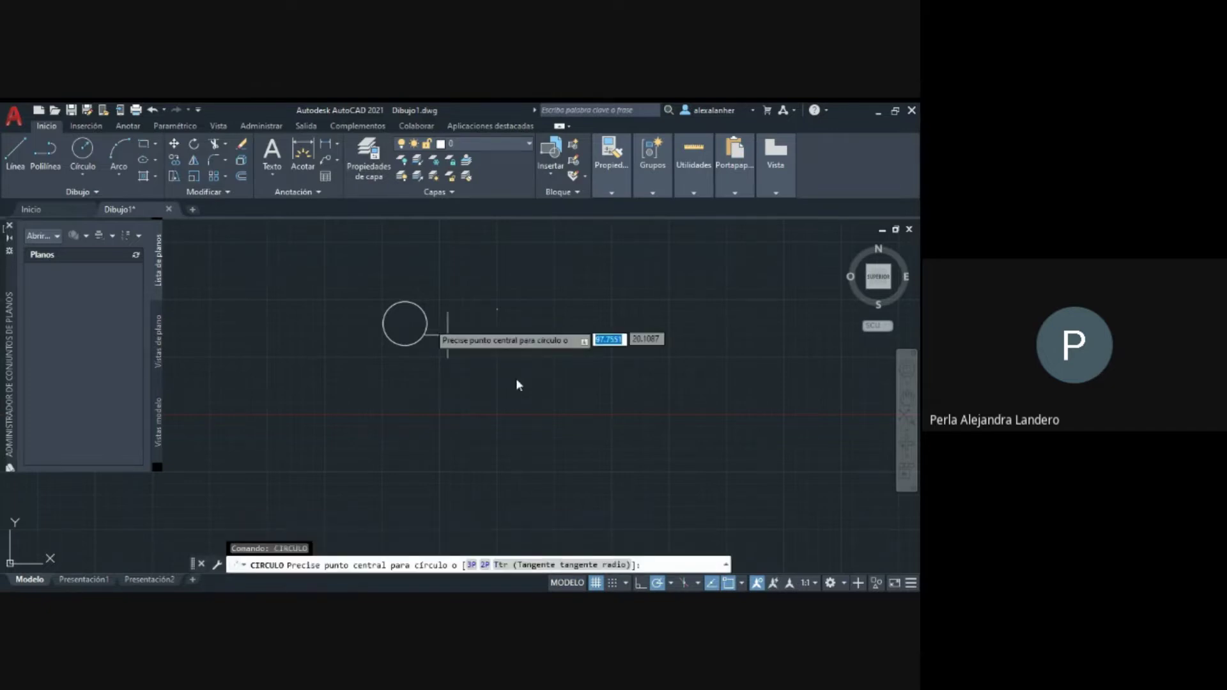
pyautogui.click(406, 324)
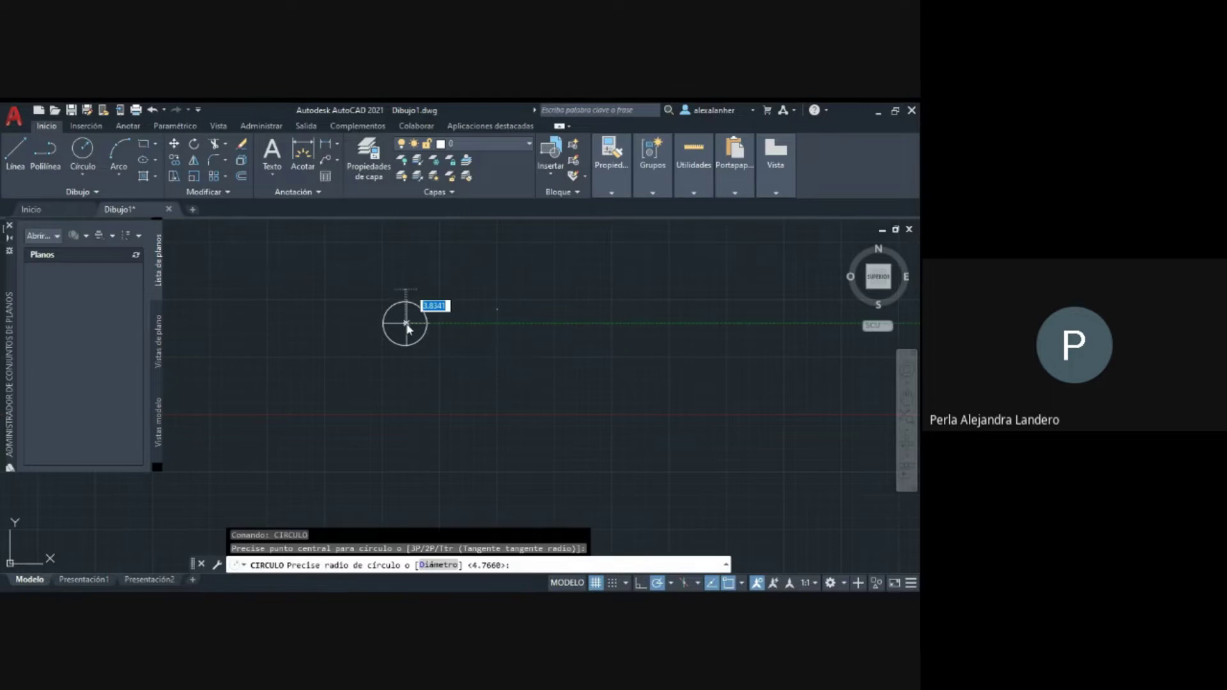
pyautogui.click(438, 354)
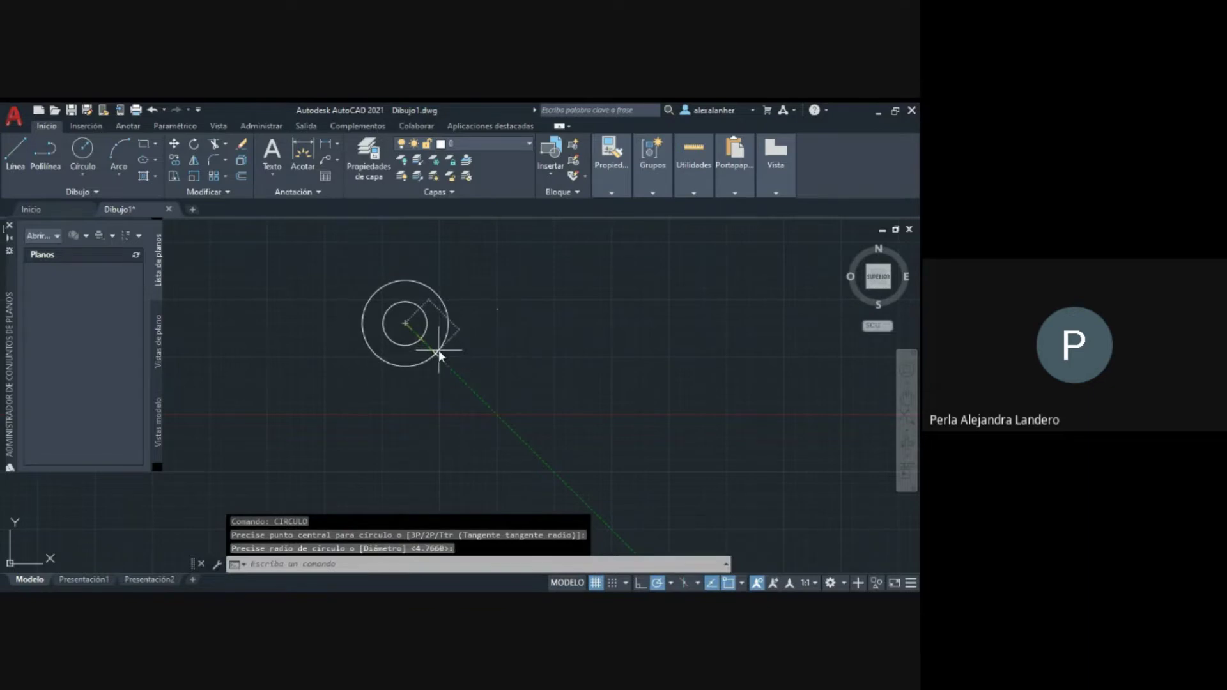
pyautogui.press('Return')
pyautogui.press('Return')
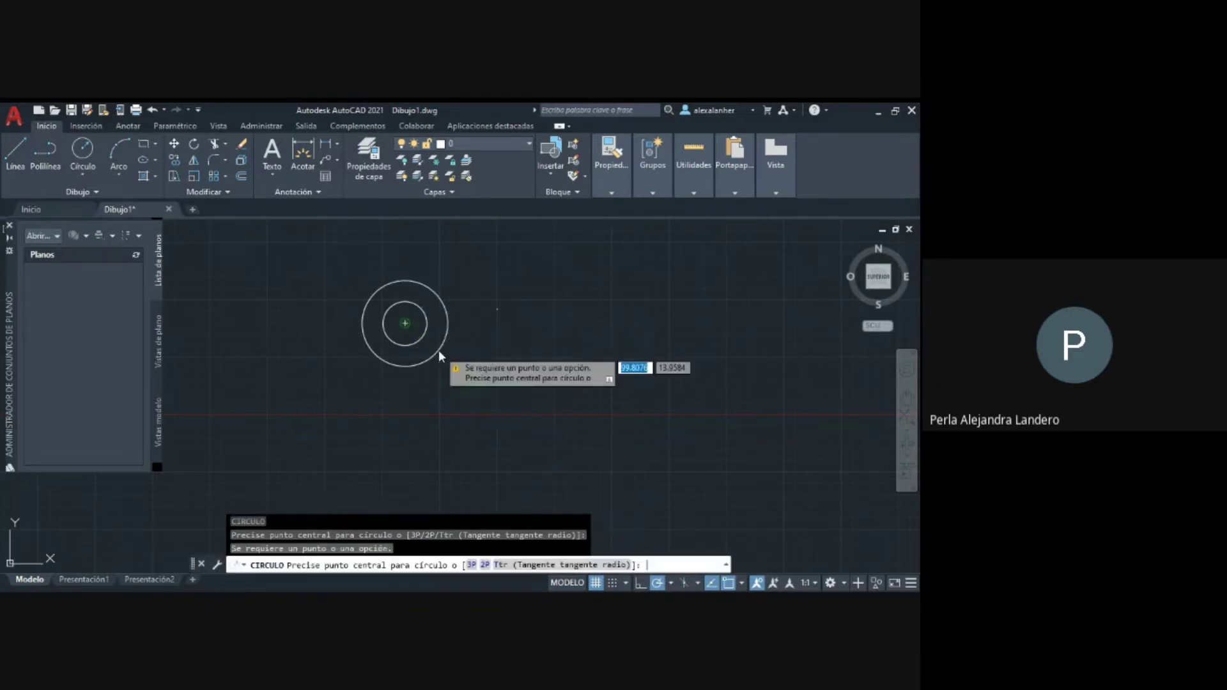
pyautogui.press('Escape')
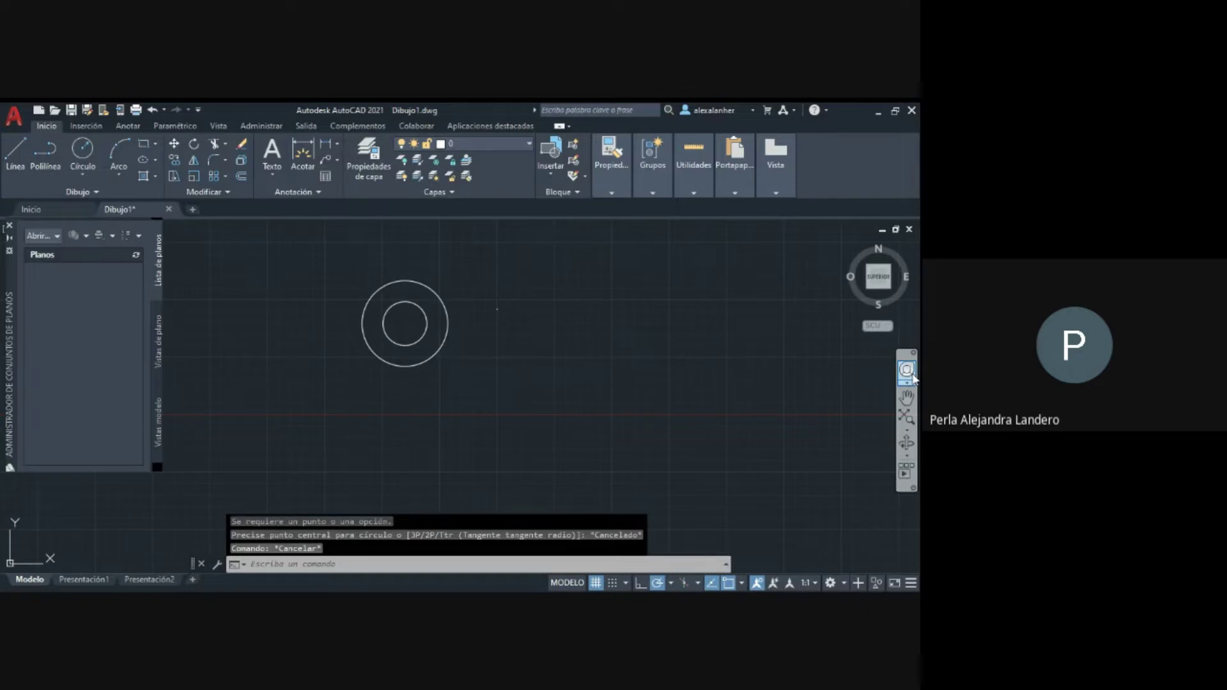
pyautogui.click(906, 397)
pyautogui.moveTo(569, 404); pyautogui.dragTo(572, 358)
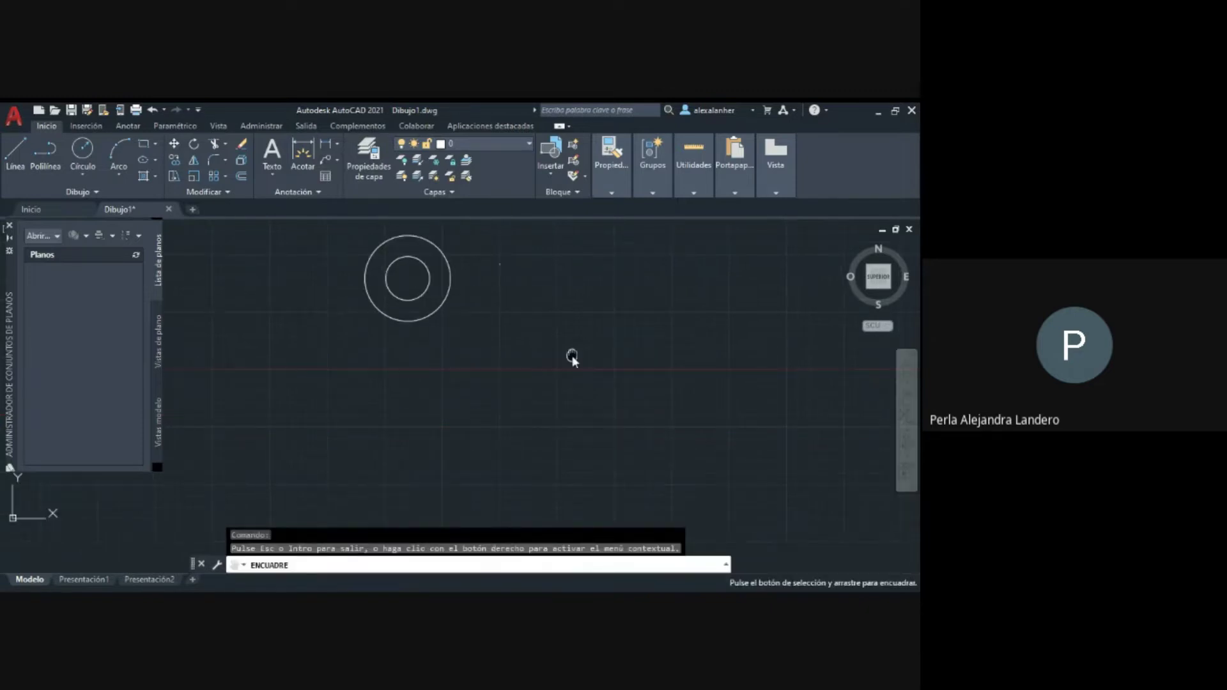
pyautogui.press('Escape')
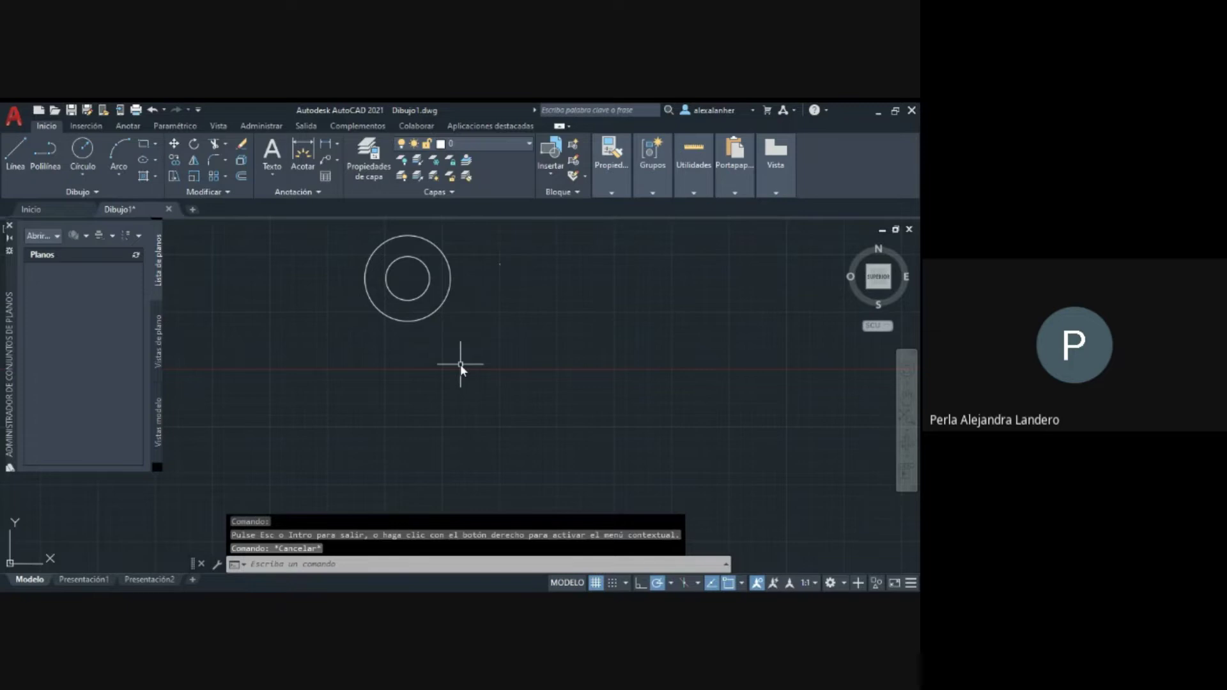
# Draw a larger circle centred straight below the concentric pair using 270° polar tracking.
pyautogui.write('c')
pyautogui.press('Return')
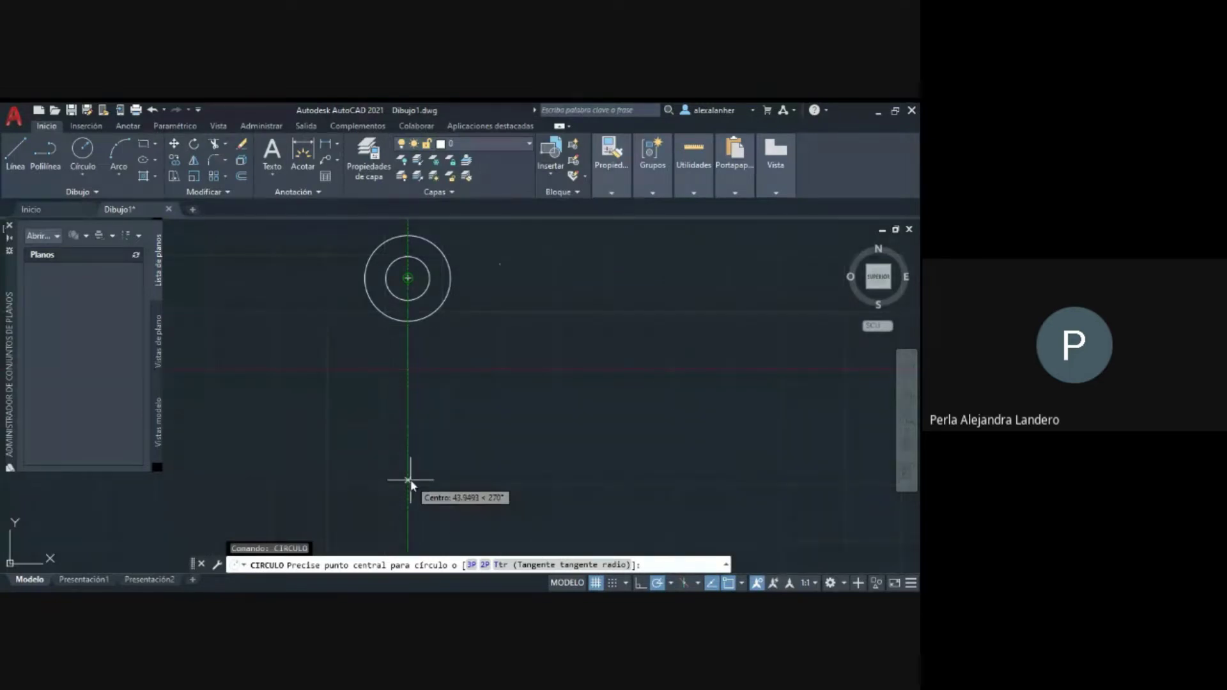
pyautogui.click(409, 483)
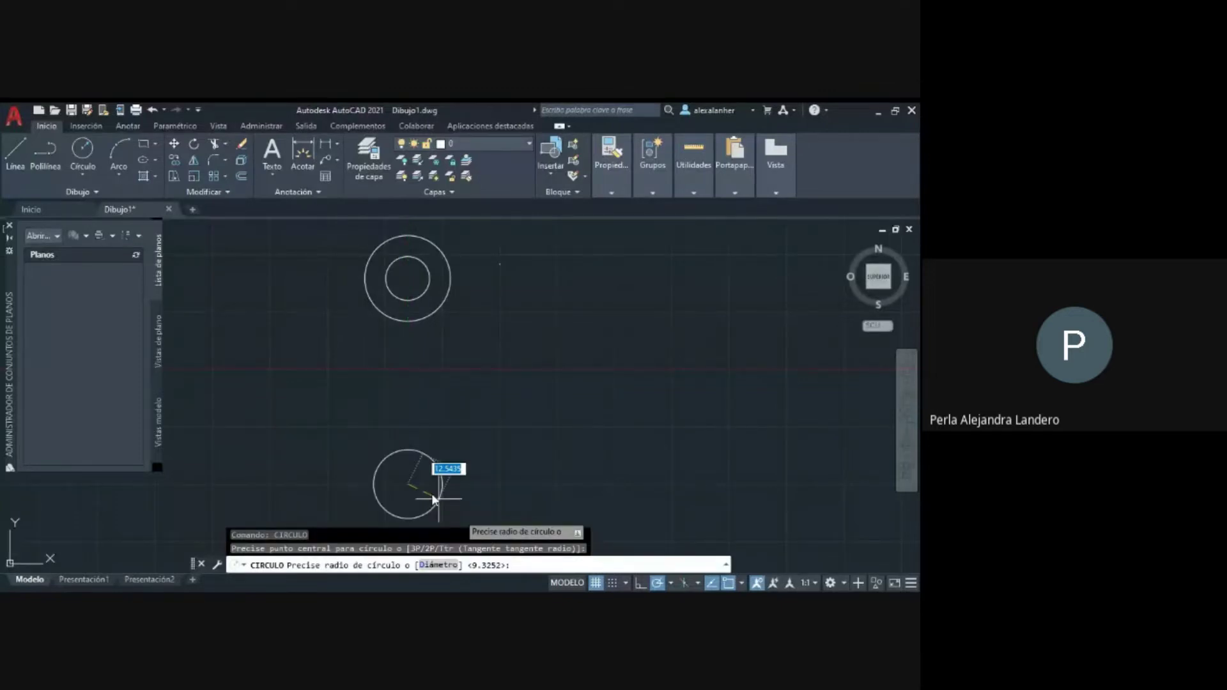
pyautogui.click(458, 512)
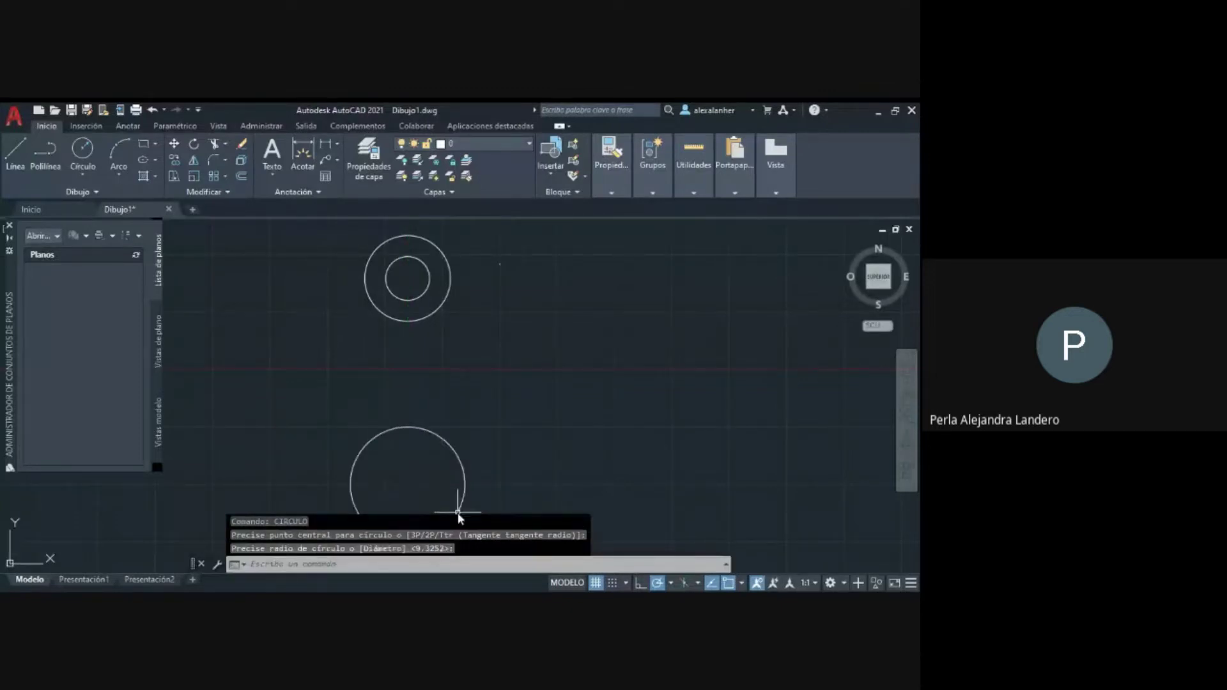
pyautogui.press('Return')
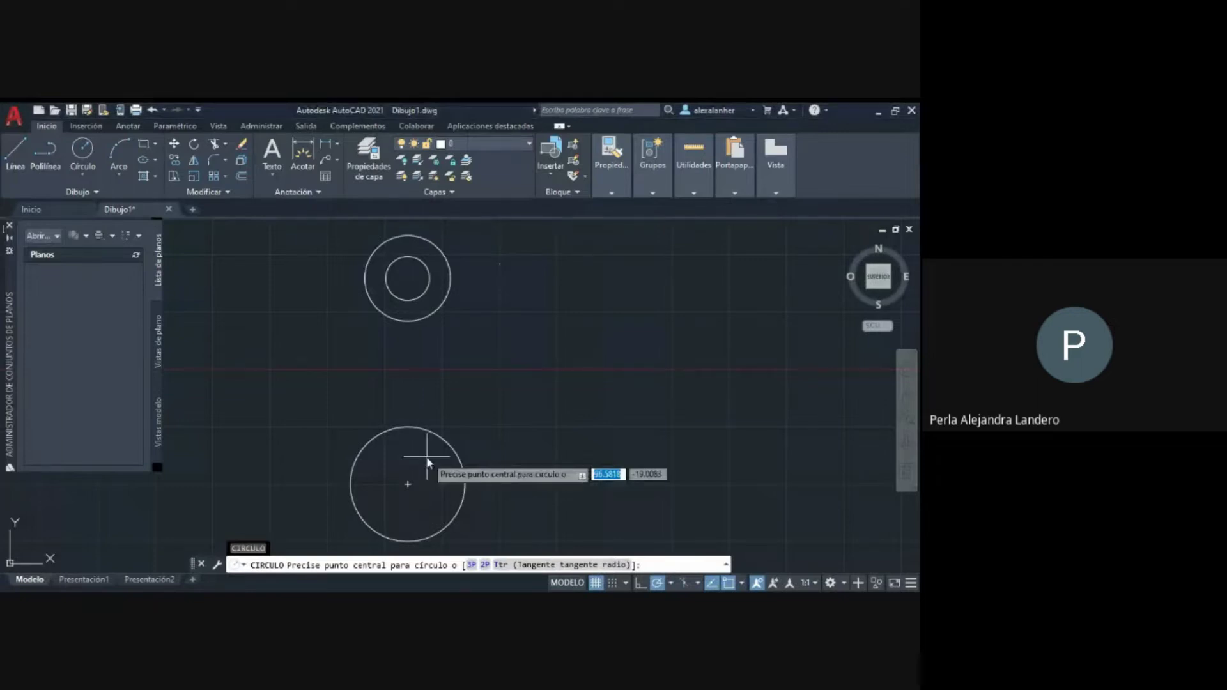
pyautogui.press('Escape')
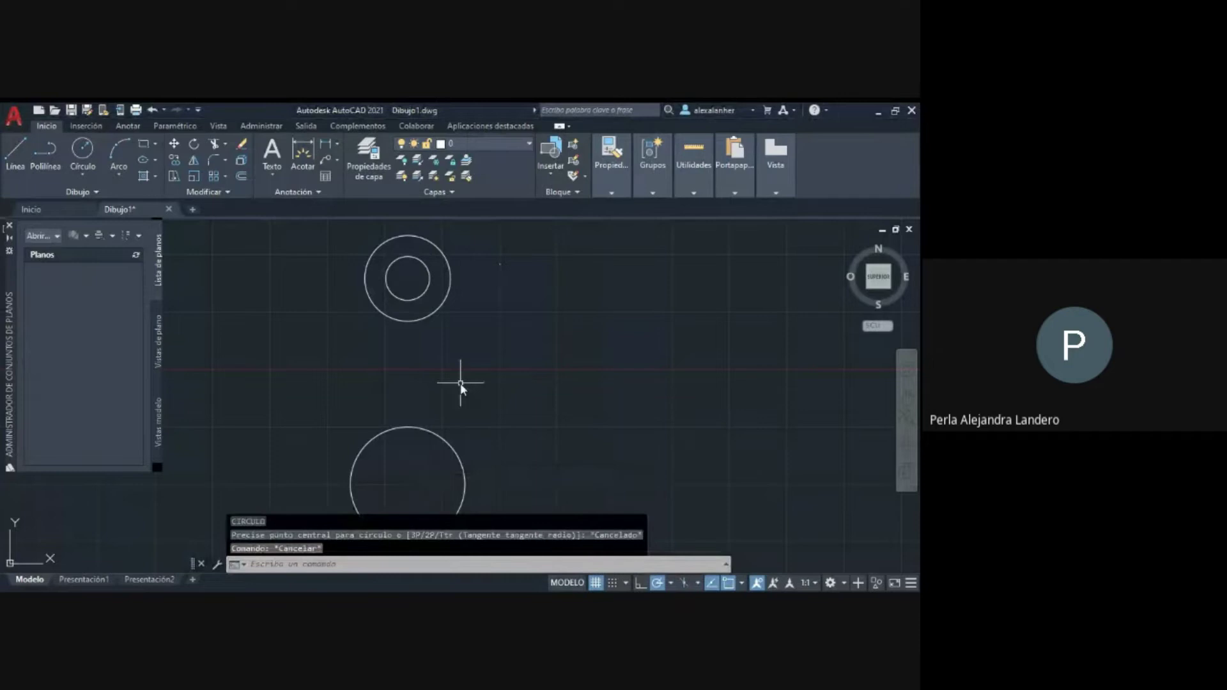
# Draw a large circle centred on the lower circle's right quadrant, overlapping it.
pyautogui.write('c')
pyautogui.press('Return')
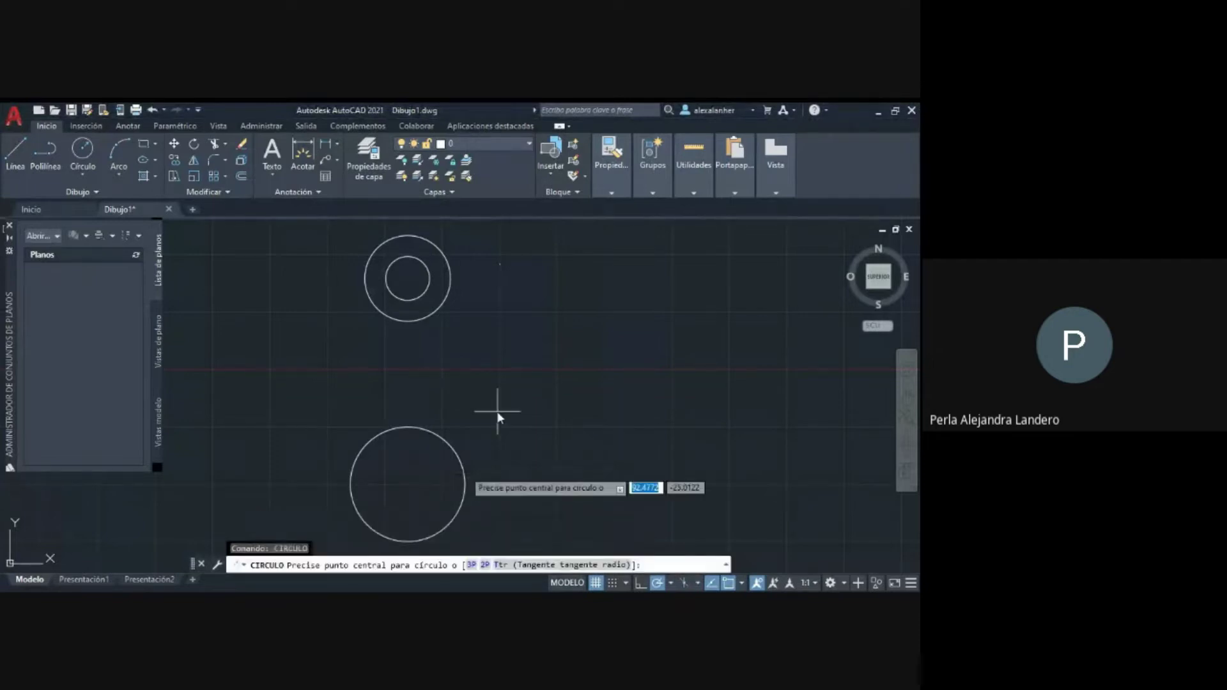
pyautogui.click(408, 484)
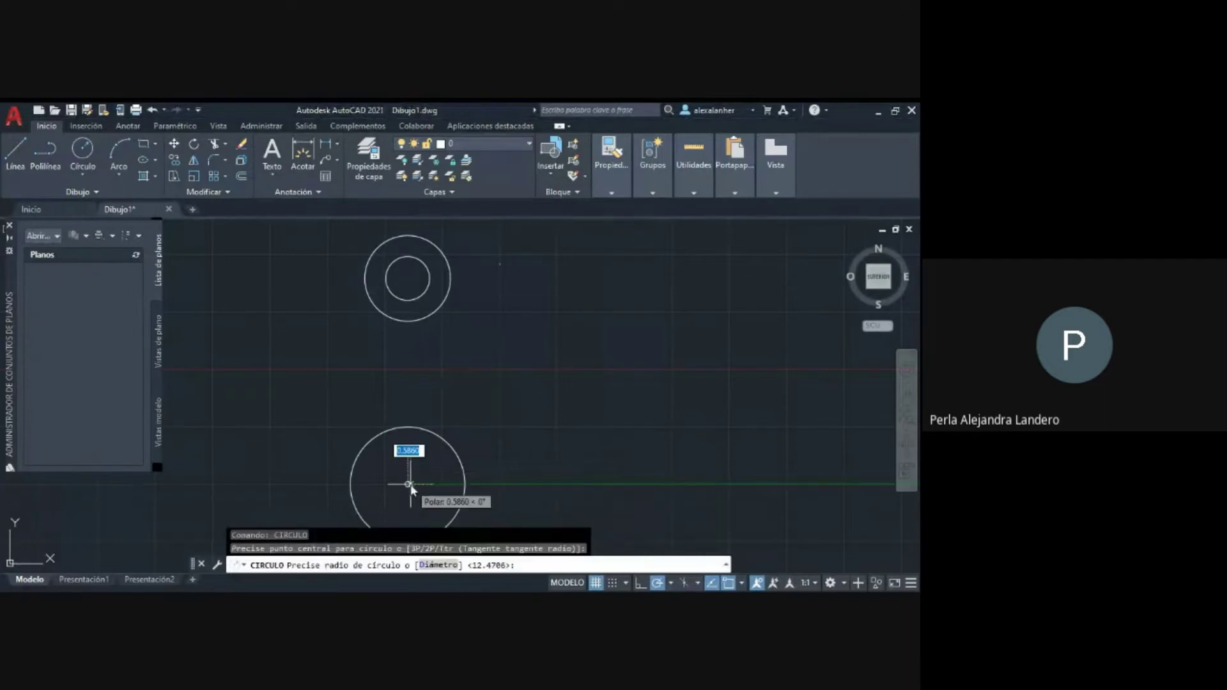
pyautogui.press('Escape')
pyautogui.press('Escape')
pyautogui.press('Escape')
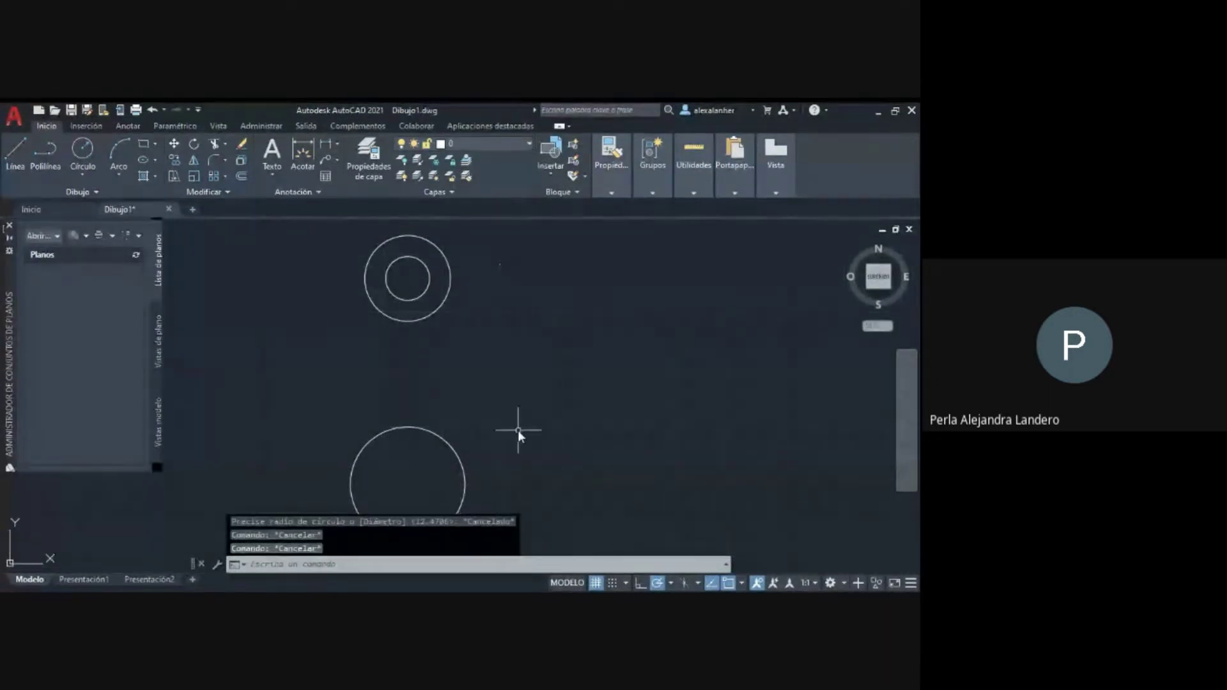
pyautogui.write('c')
pyautogui.press('Return')
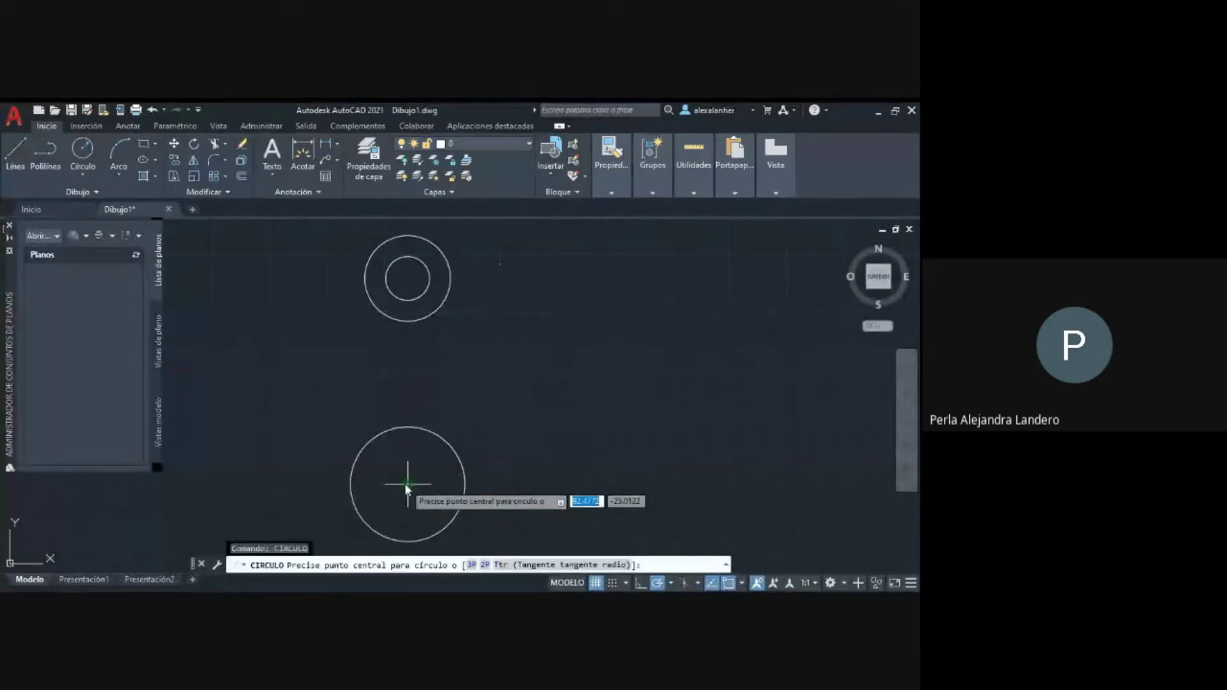
pyautogui.click(467, 483)
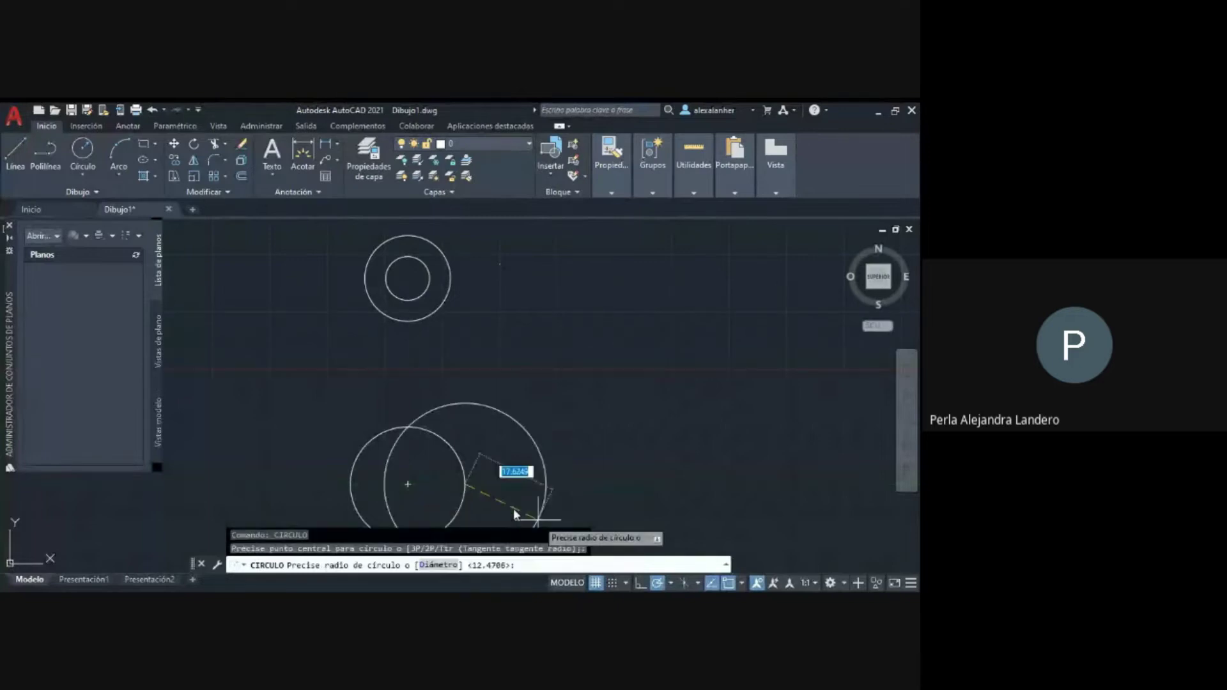
pyautogui.click(556, 540)
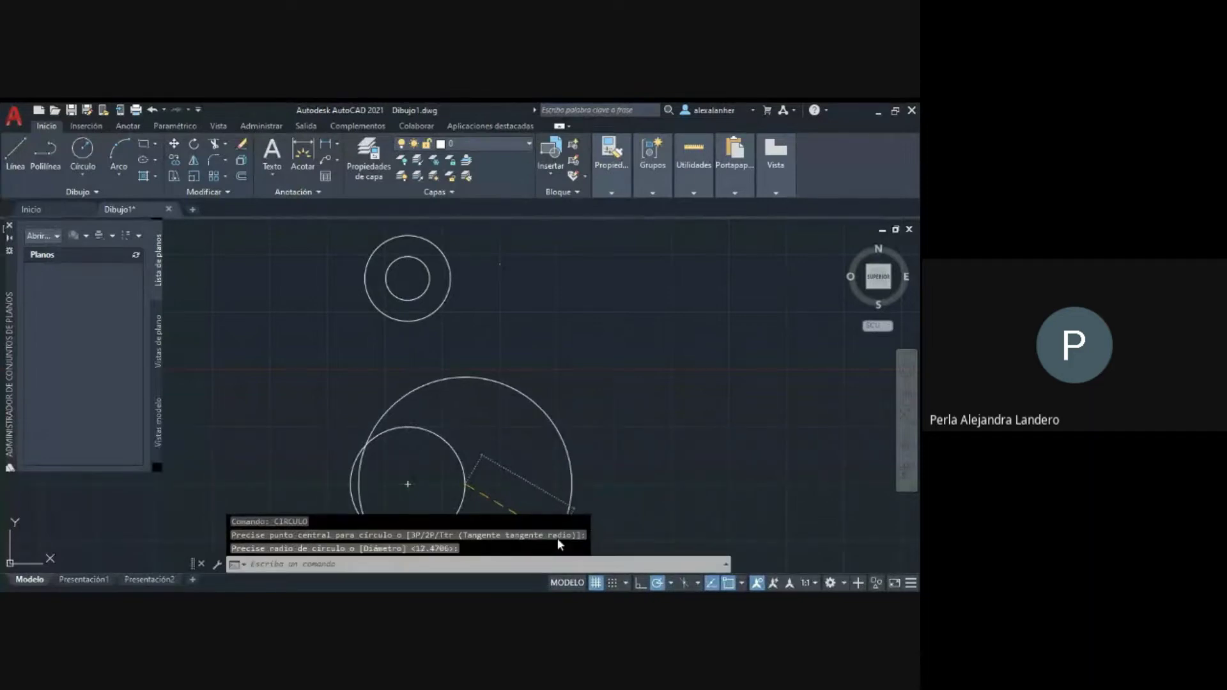
pyautogui.press('Return')
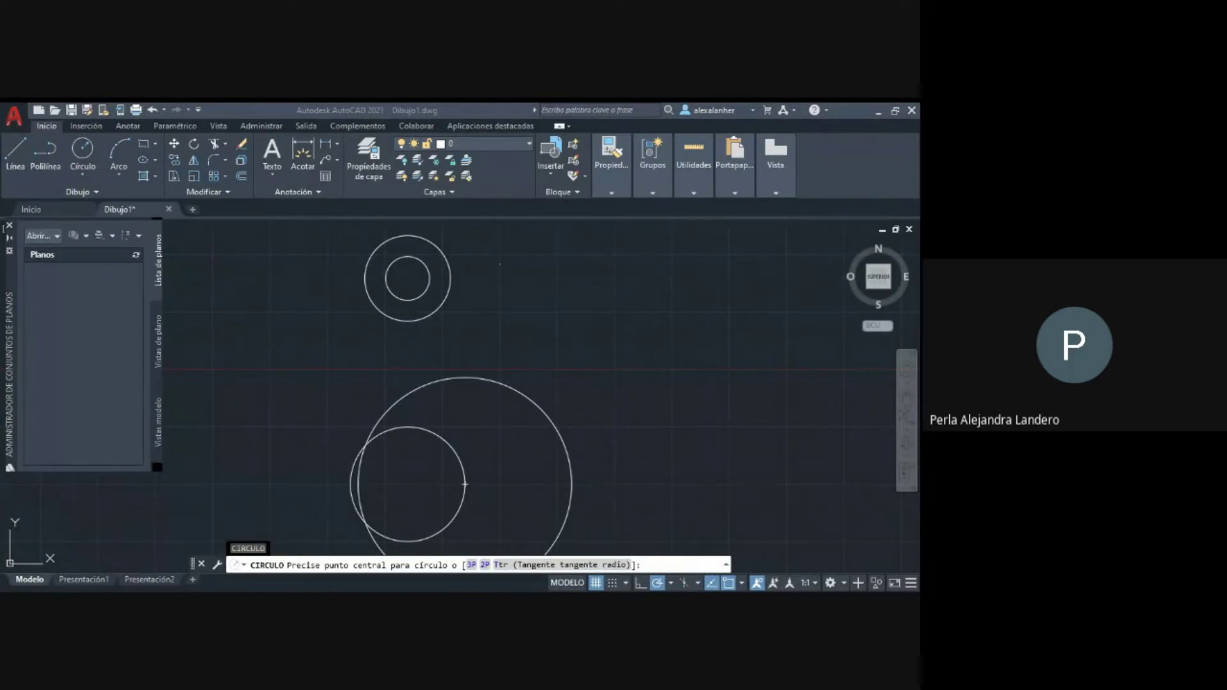
# Draw a vertical line from the top circles' centre straight down to the large lower circle.
pyautogui.write('1')
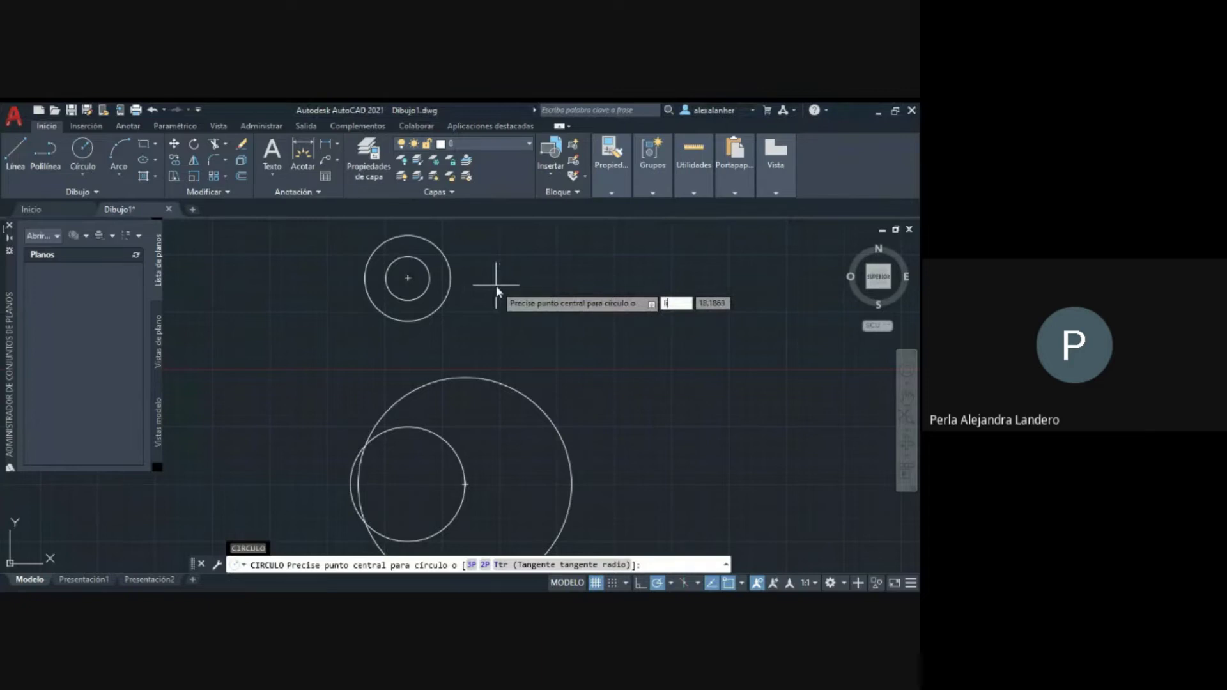
pyautogui.press('Escape')
pyautogui.write('li')
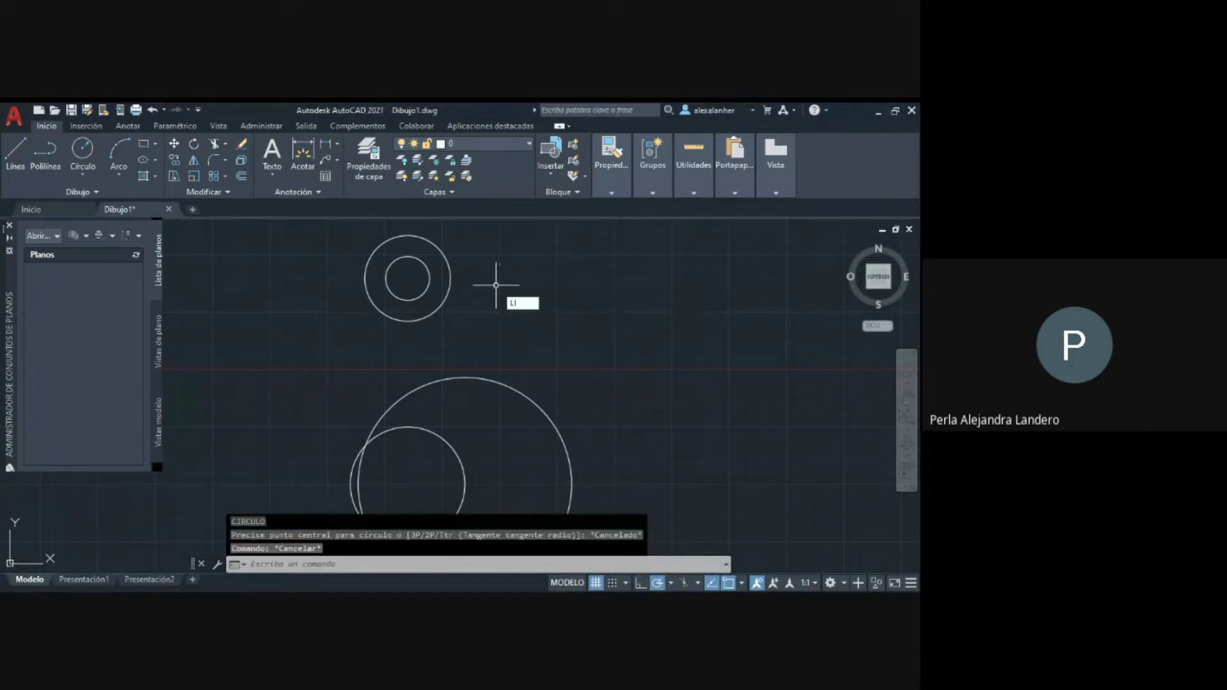
pyautogui.press('Return')
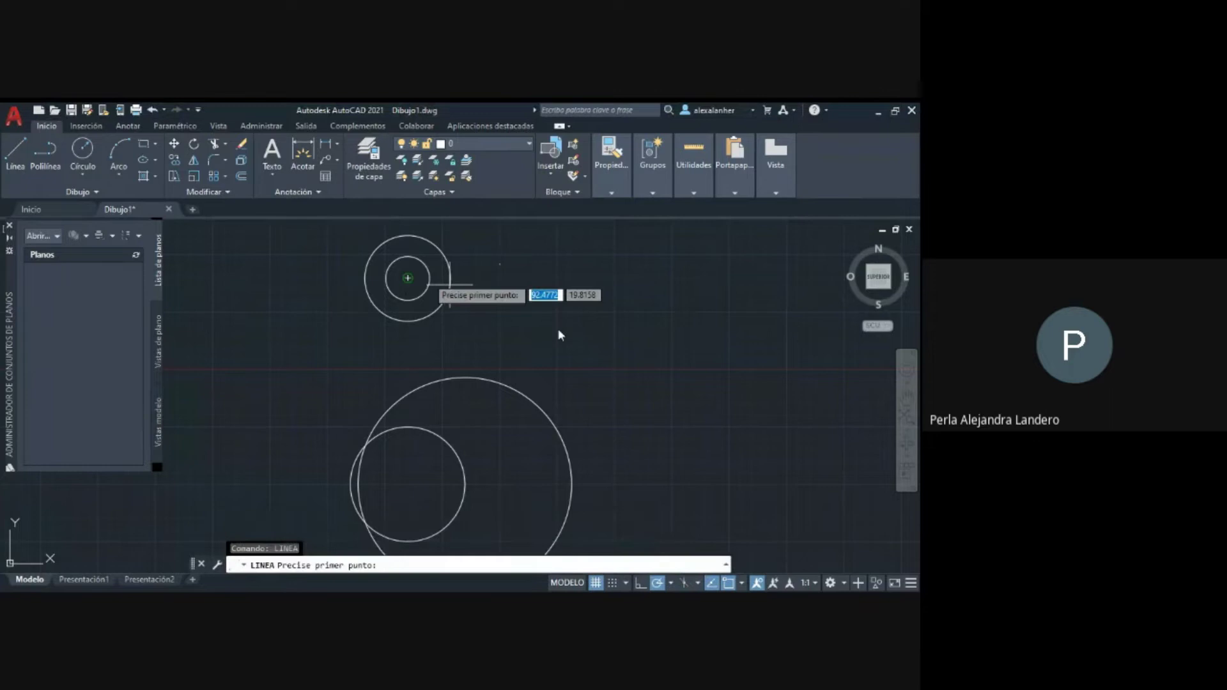
pyautogui.click(410, 282)
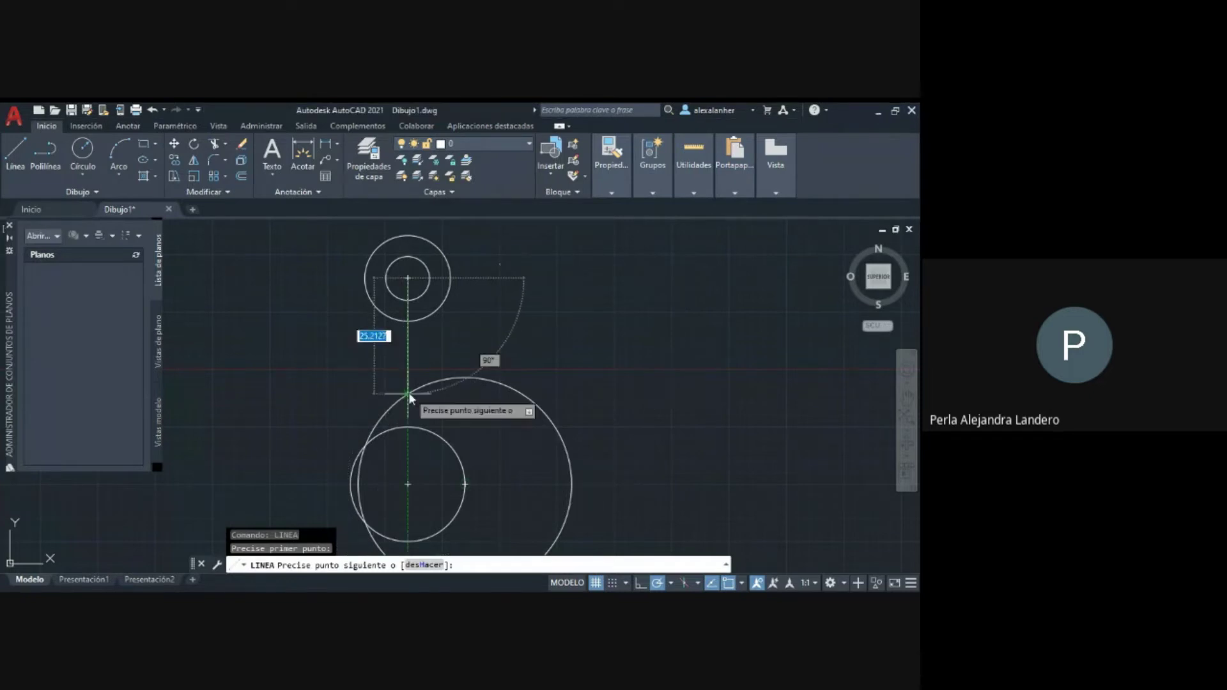
pyautogui.click(410, 398)
pyautogui.press('Return')
pyautogui.press('Return')
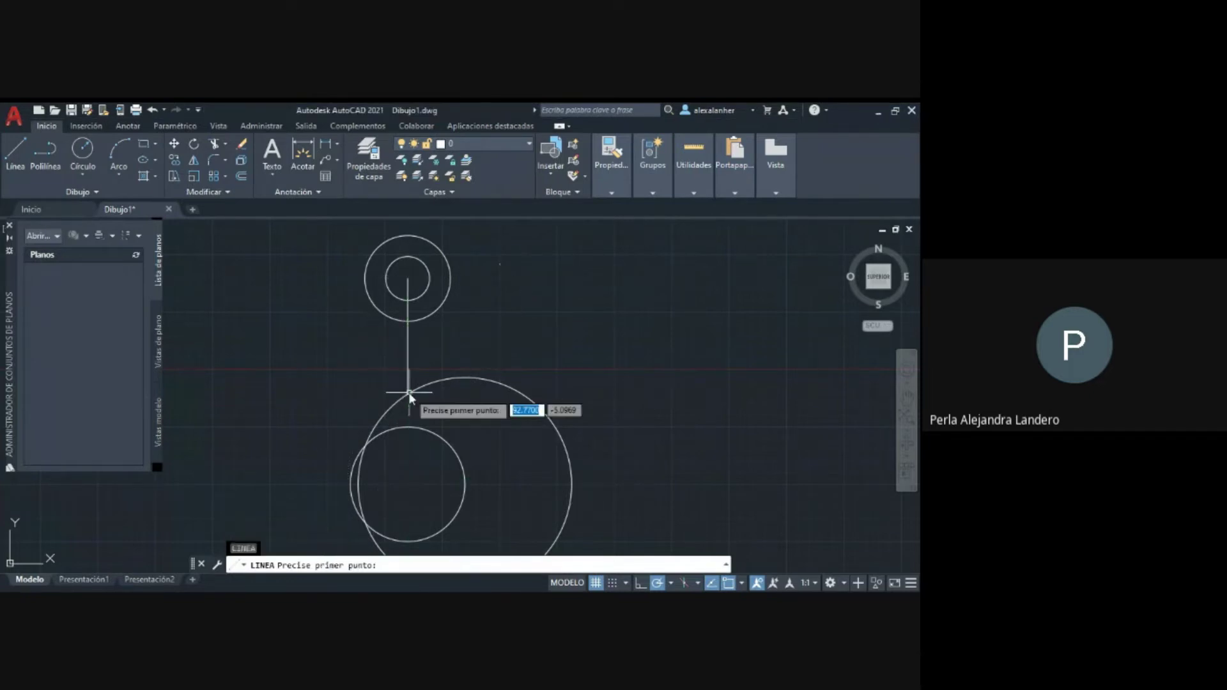
pyautogui.press('Escape')
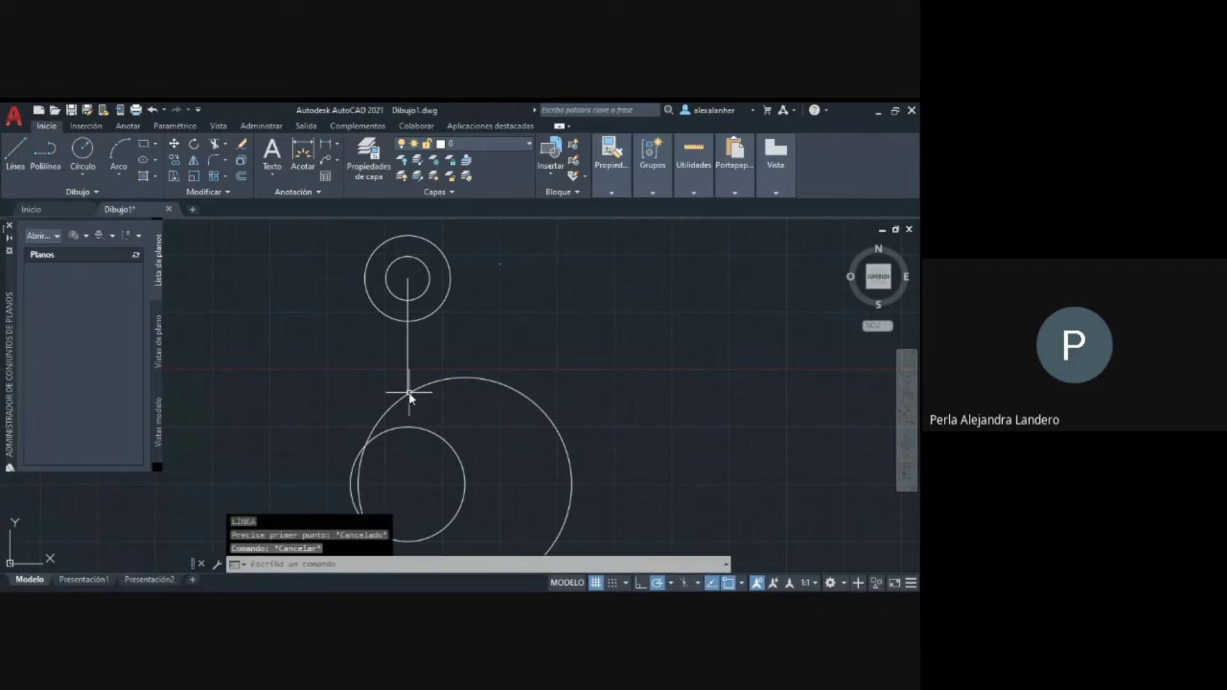
# Make two abandoned attempts at offsetting the vertical line by a two-point distance.
pyautogui.write('des')
pyautogui.press('Return')
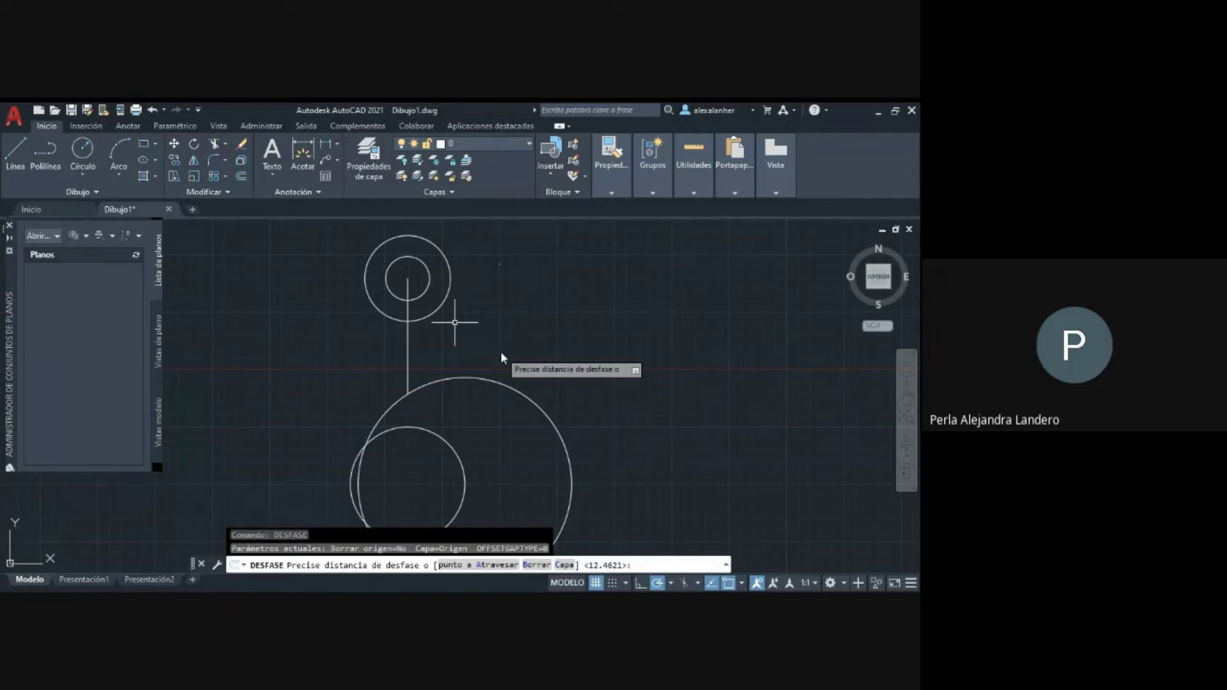
pyautogui.click(408, 293)
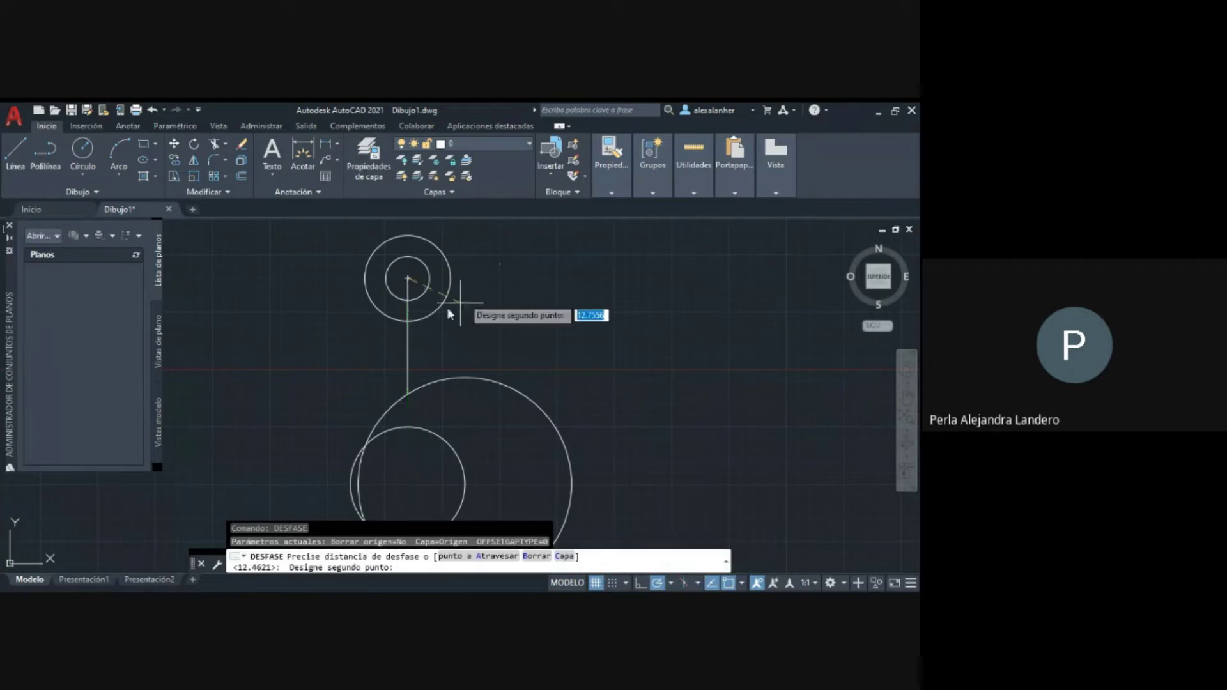
pyautogui.click(409, 333)
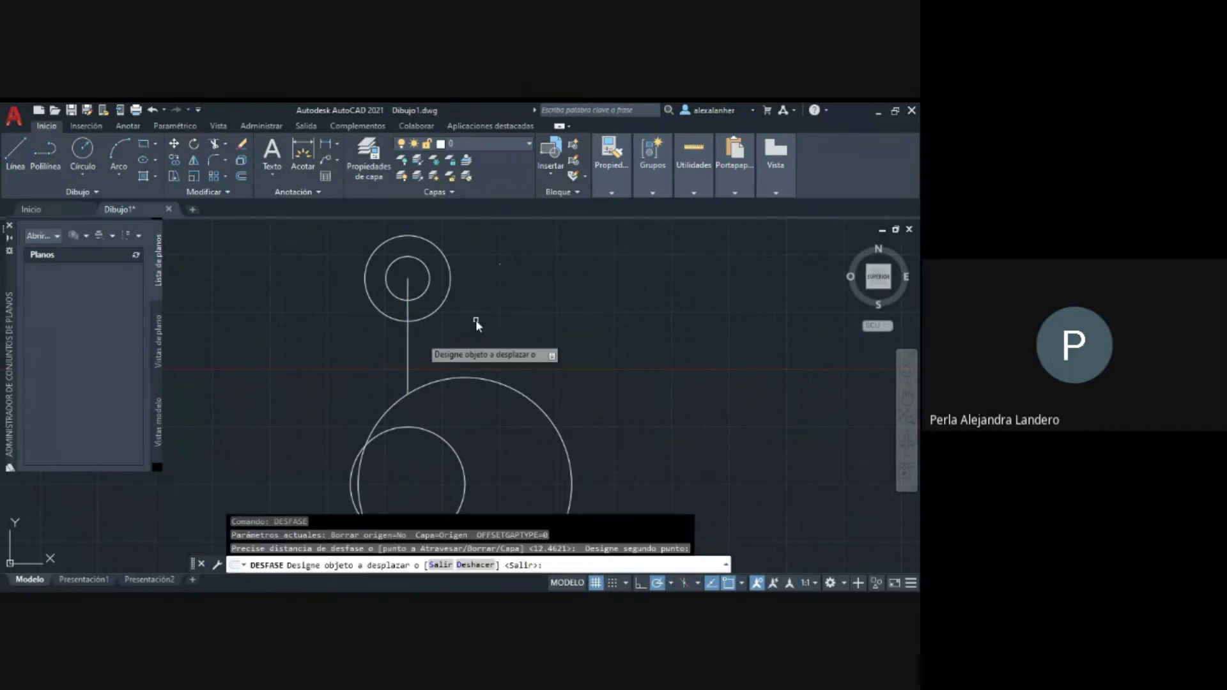
pyautogui.click(407, 323)
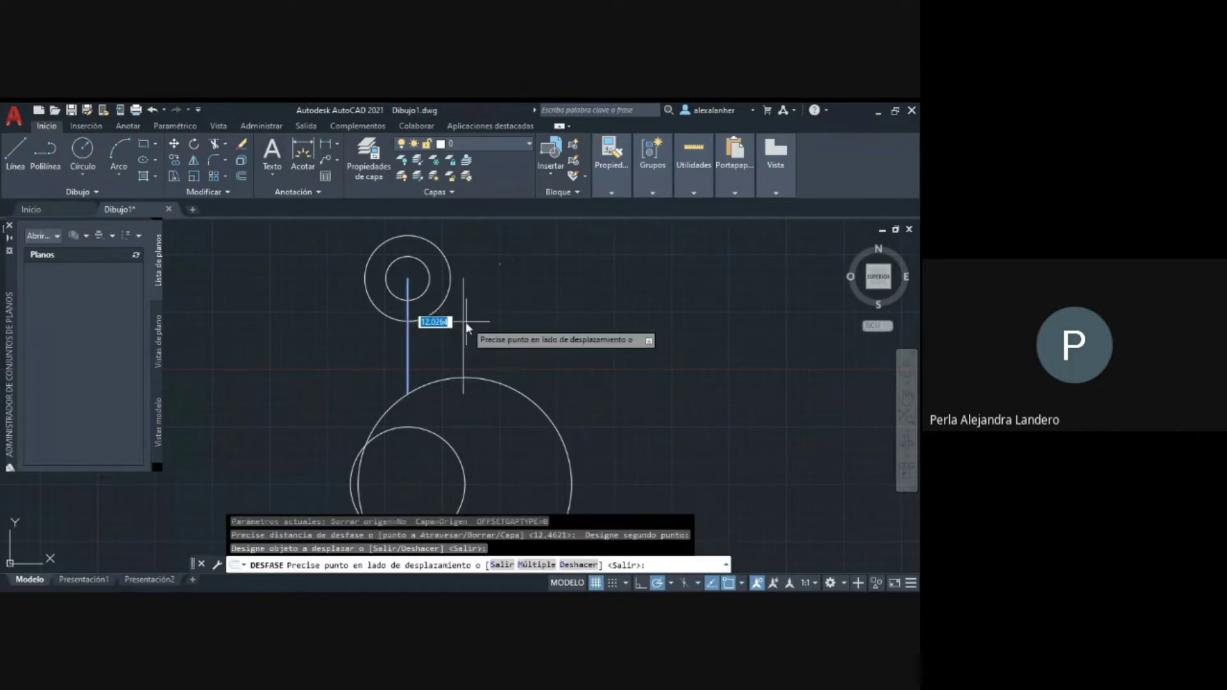
pyautogui.press('Return')
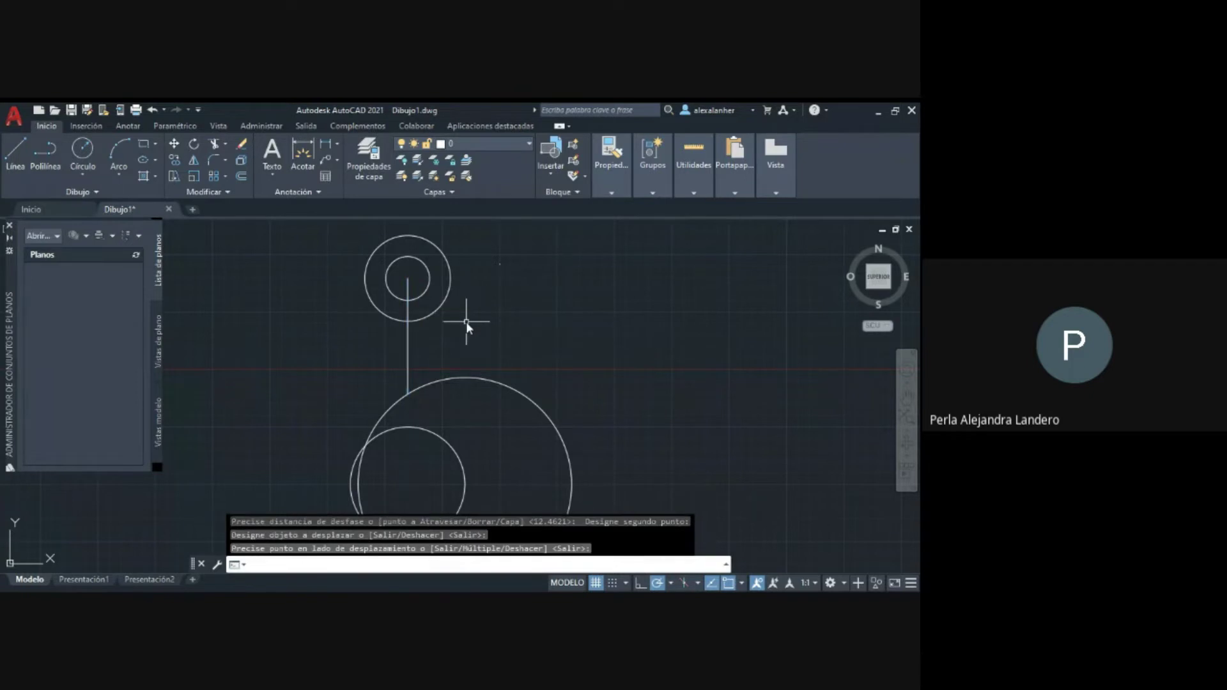
pyautogui.press('Escape')
pyautogui.press('Escape')
pyautogui.press('Escape')
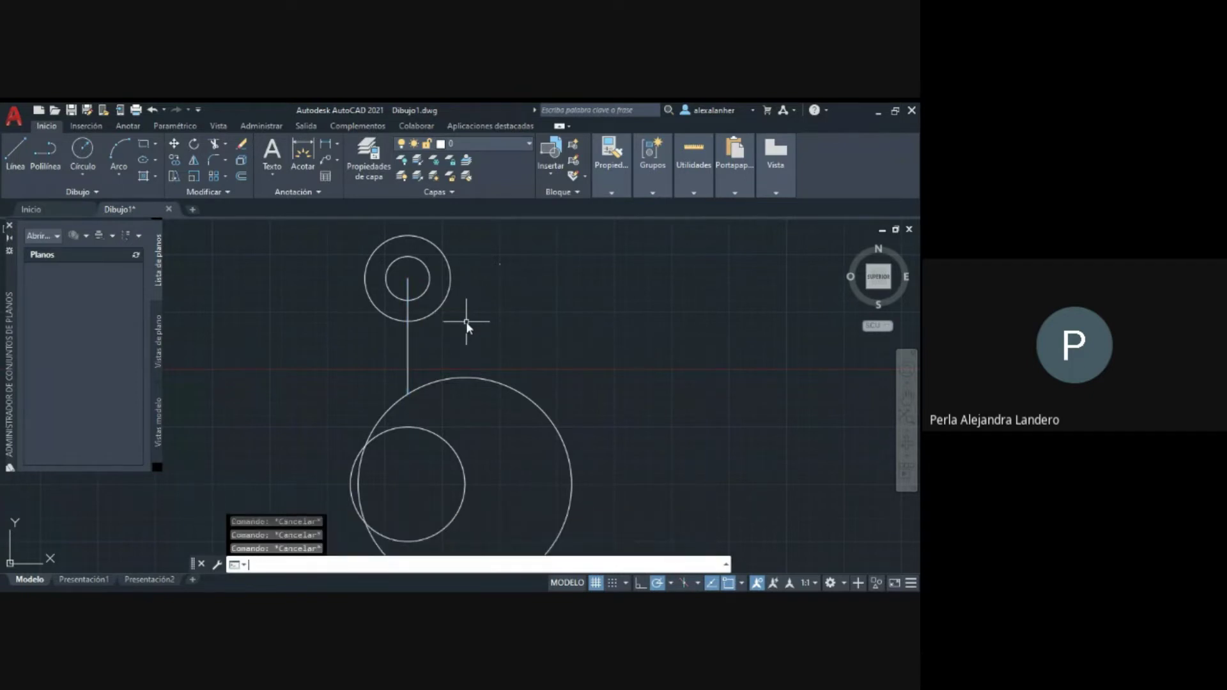
pyautogui.write('des')
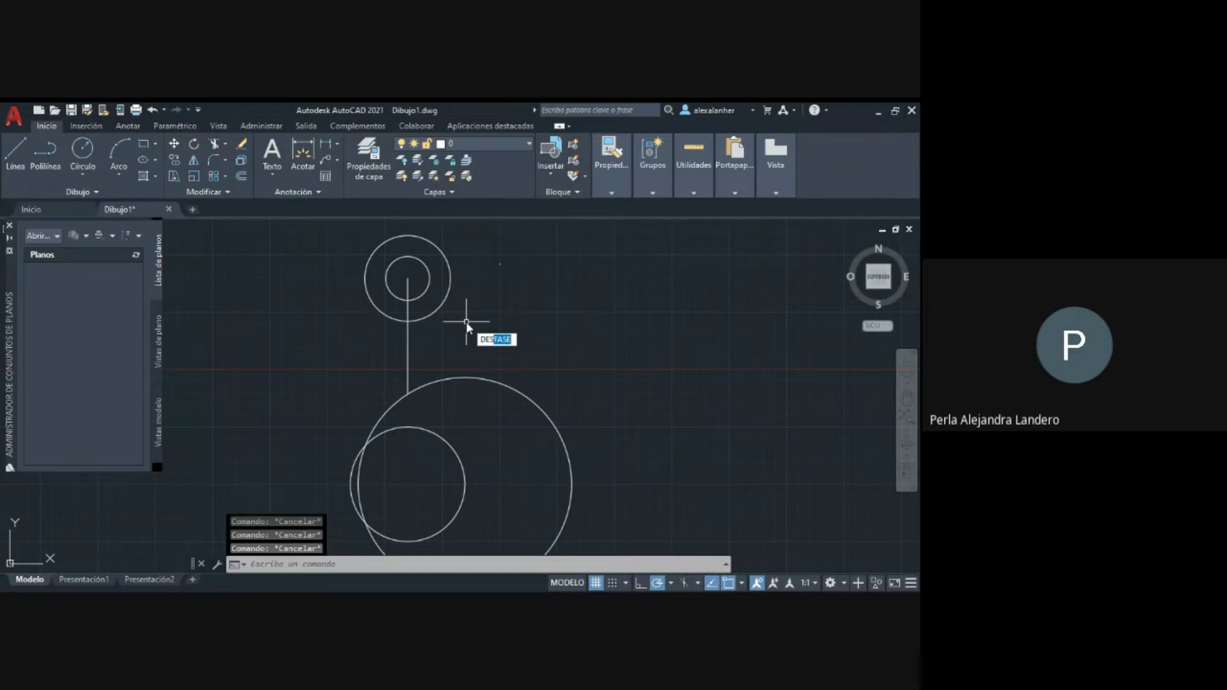
pyautogui.press('Return')
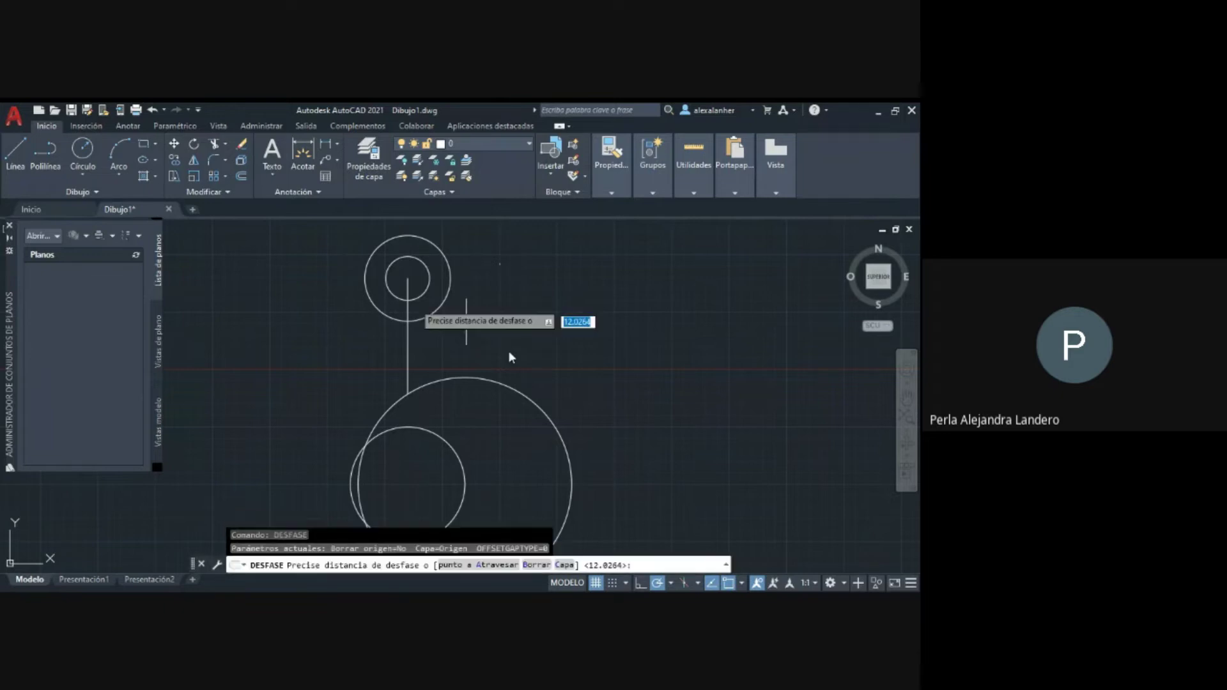
pyautogui.click(420, 319)
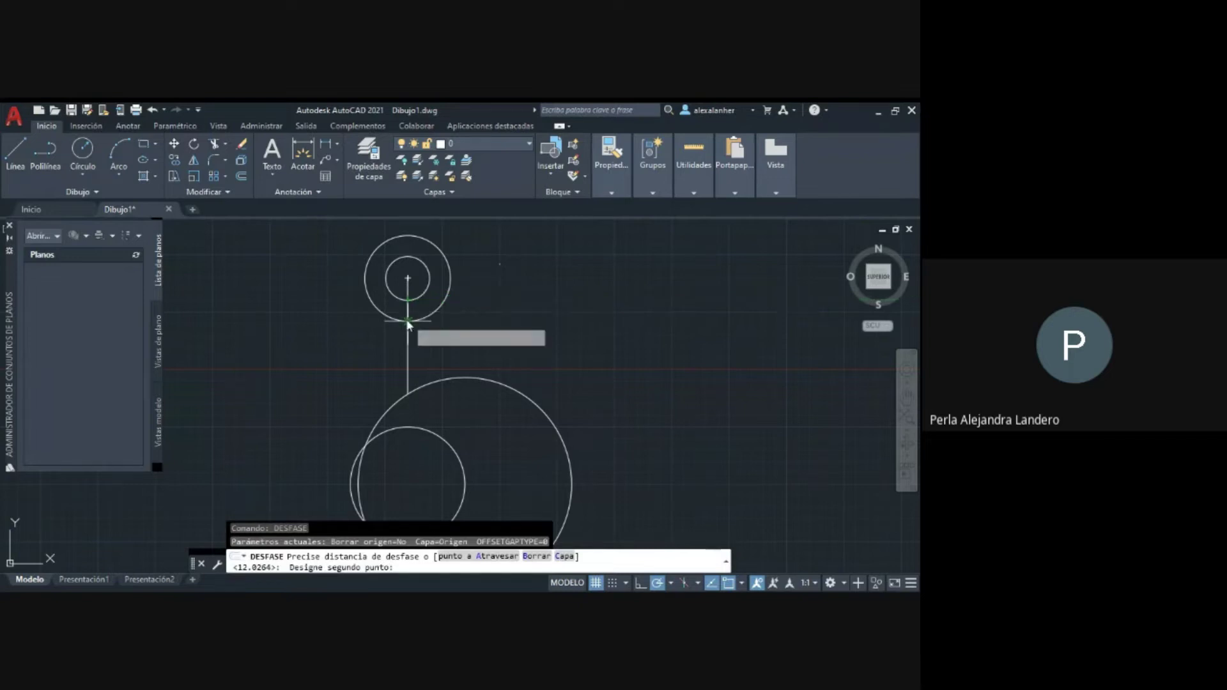
pyautogui.click(407, 322)
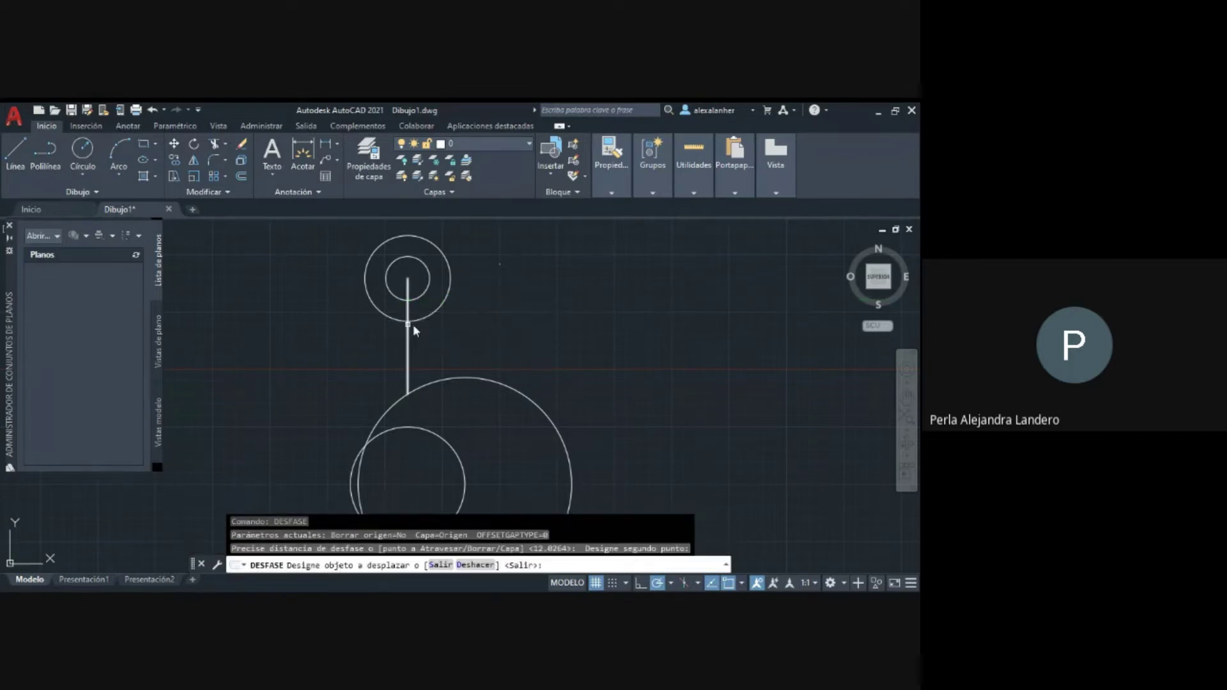
pyautogui.click(408, 324)
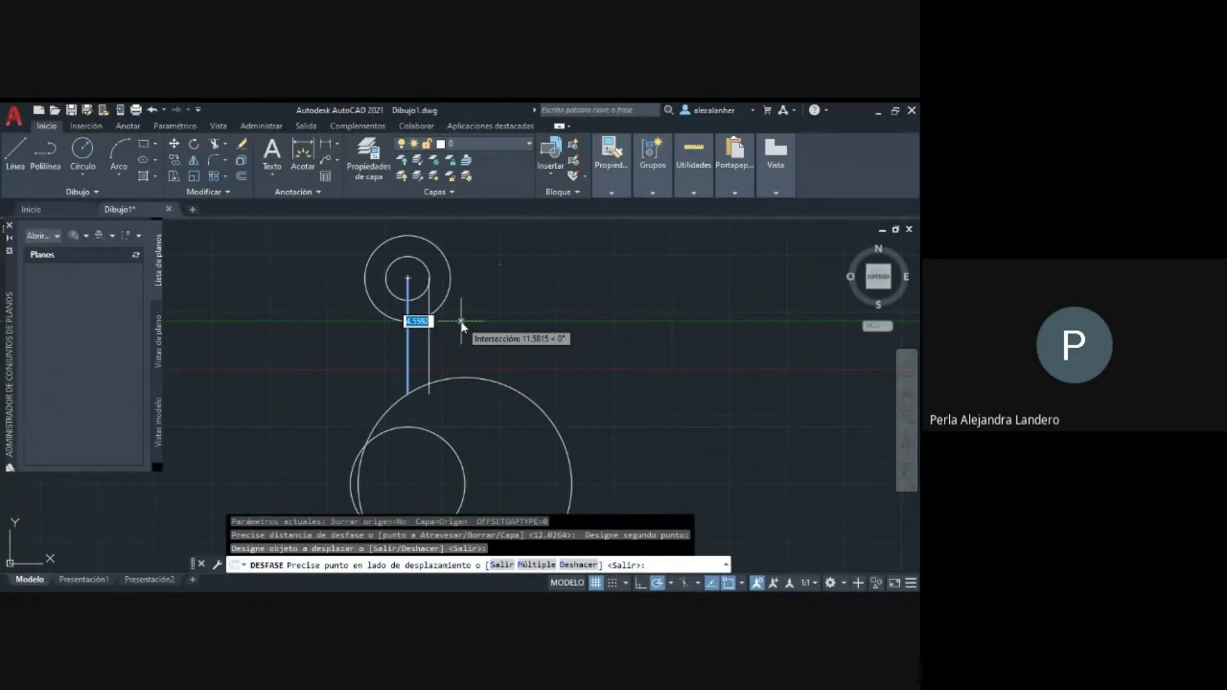
pyautogui.press('Escape')
pyautogui.press('Escape')
pyautogui.press('Escape')
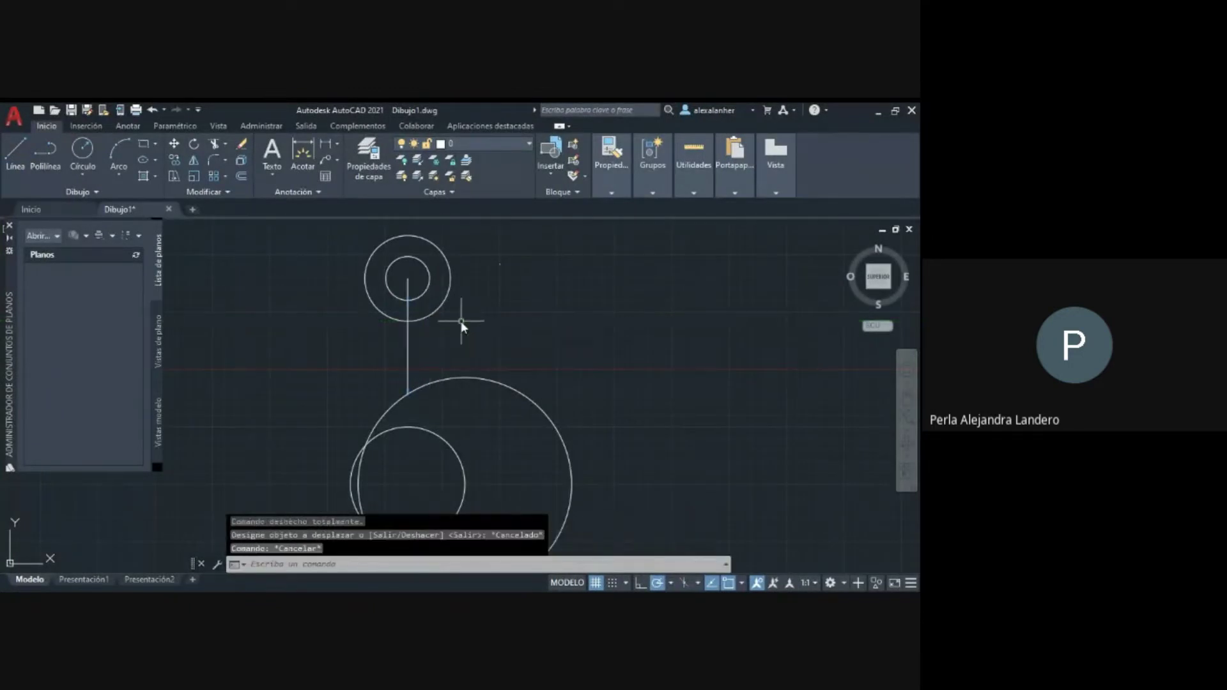
# Offset the vertical line 4.5592 units to its right with DESFASE.
pyautogui.write('des')
pyautogui.press('Return')
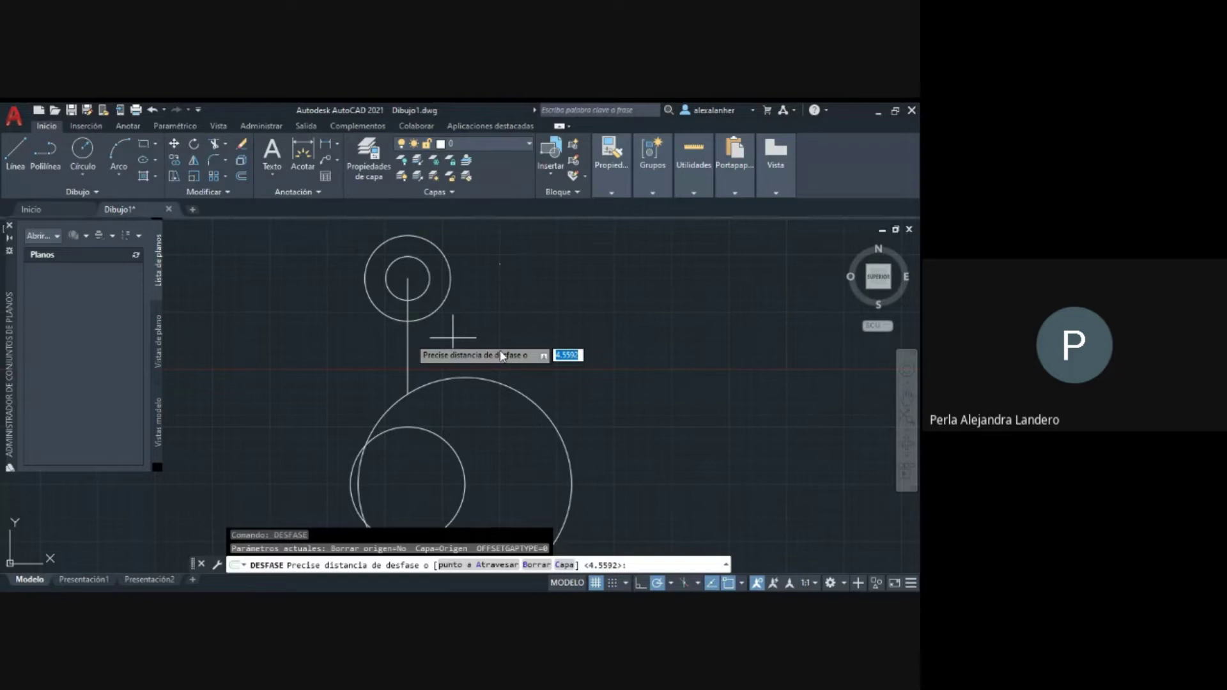
pyautogui.click(466, 326)
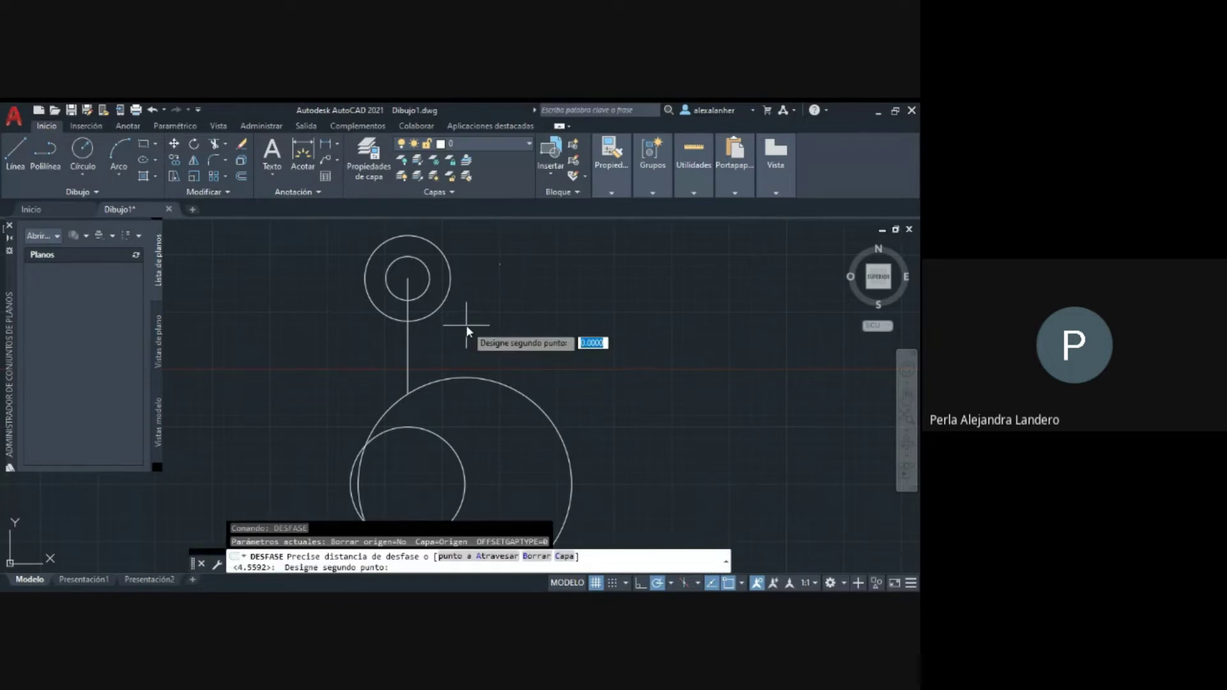
pyautogui.click(409, 331)
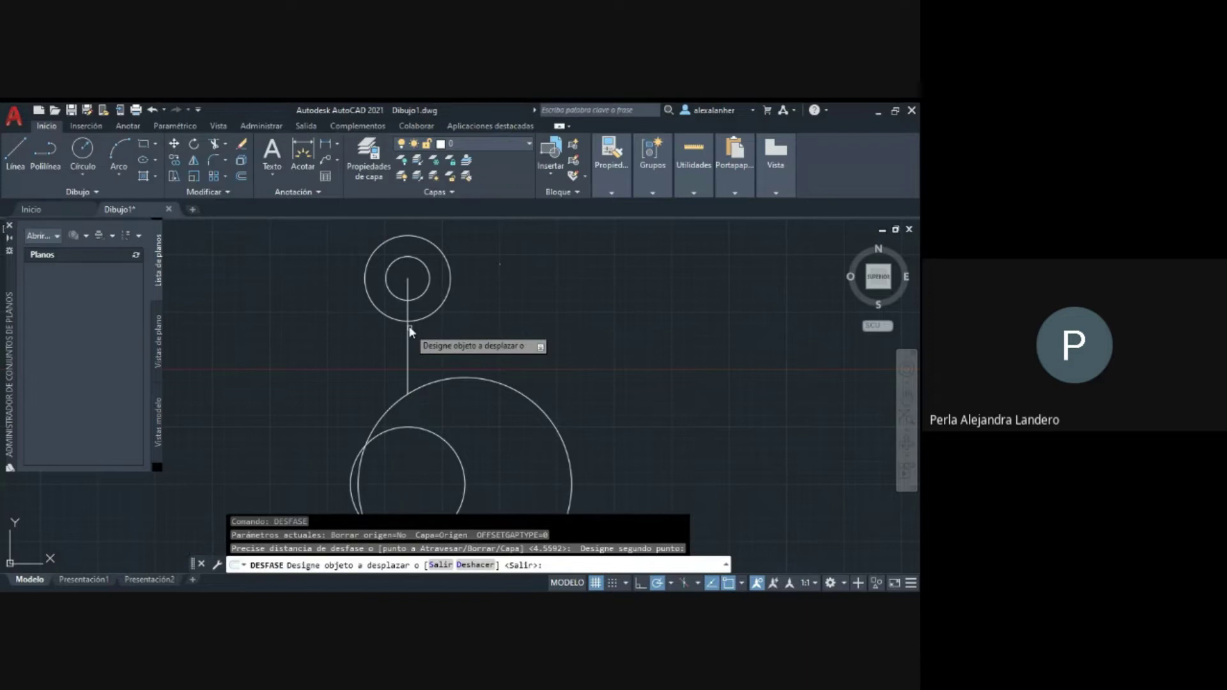
pyautogui.click(409, 331)
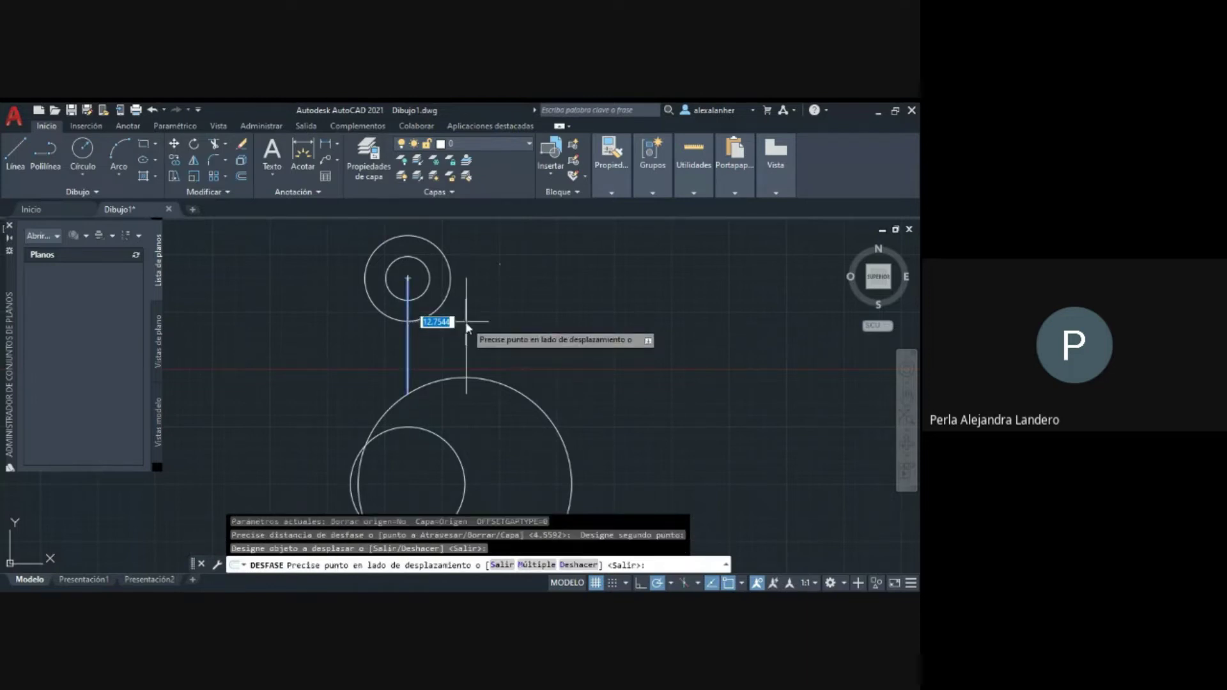
pyautogui.click(465, 321)
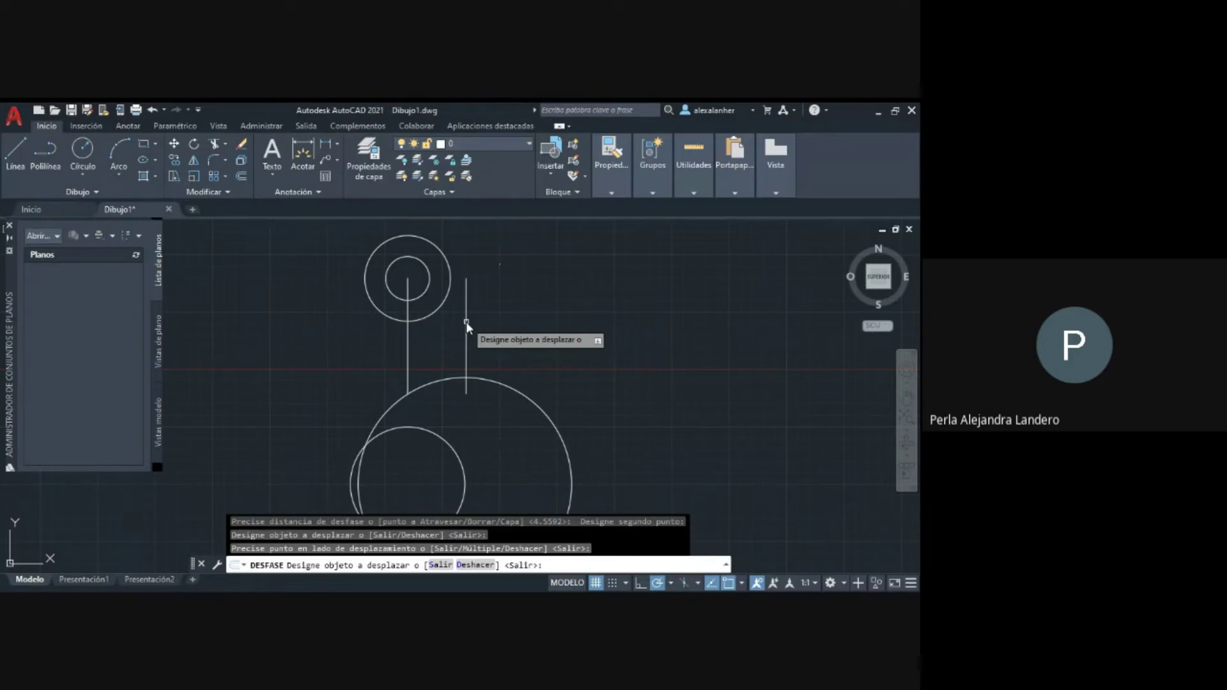
pyautogui.press('Return')
pyautogui.press('Escape')
pyautogui.press('Escape')
pyautogui.press('Escape')
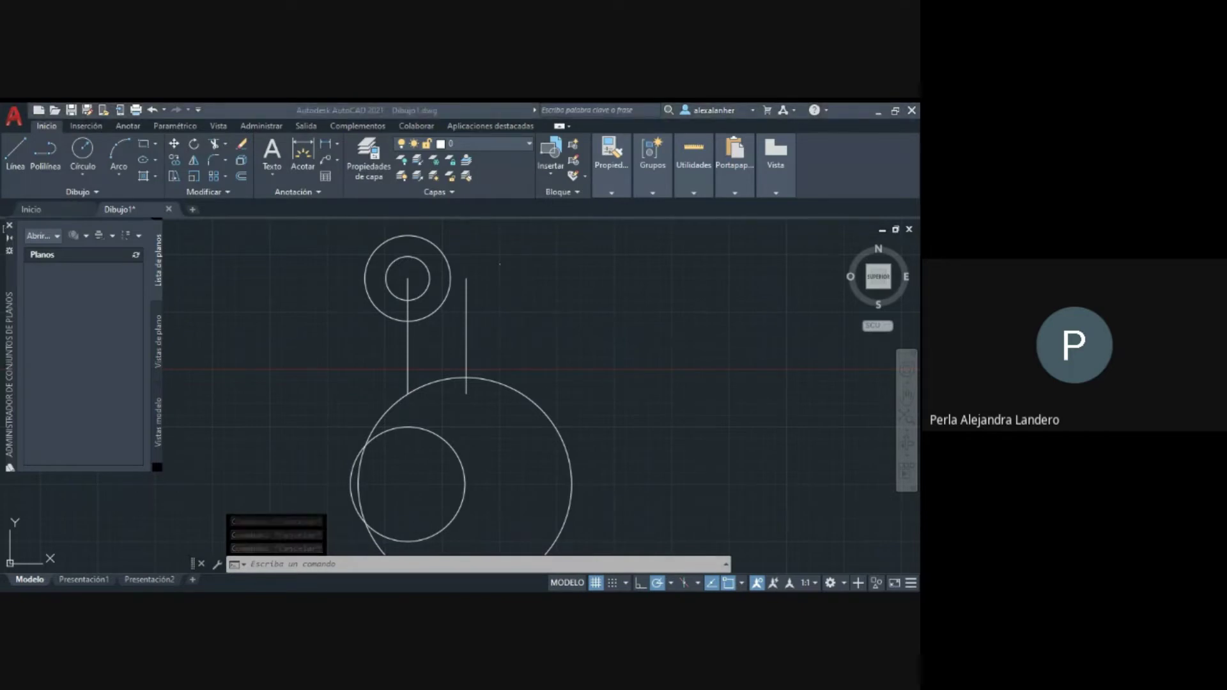
# Draw a larger circle concentric with the top pair, its edge reaching the offset line.
pyautogui.click(575, 334)
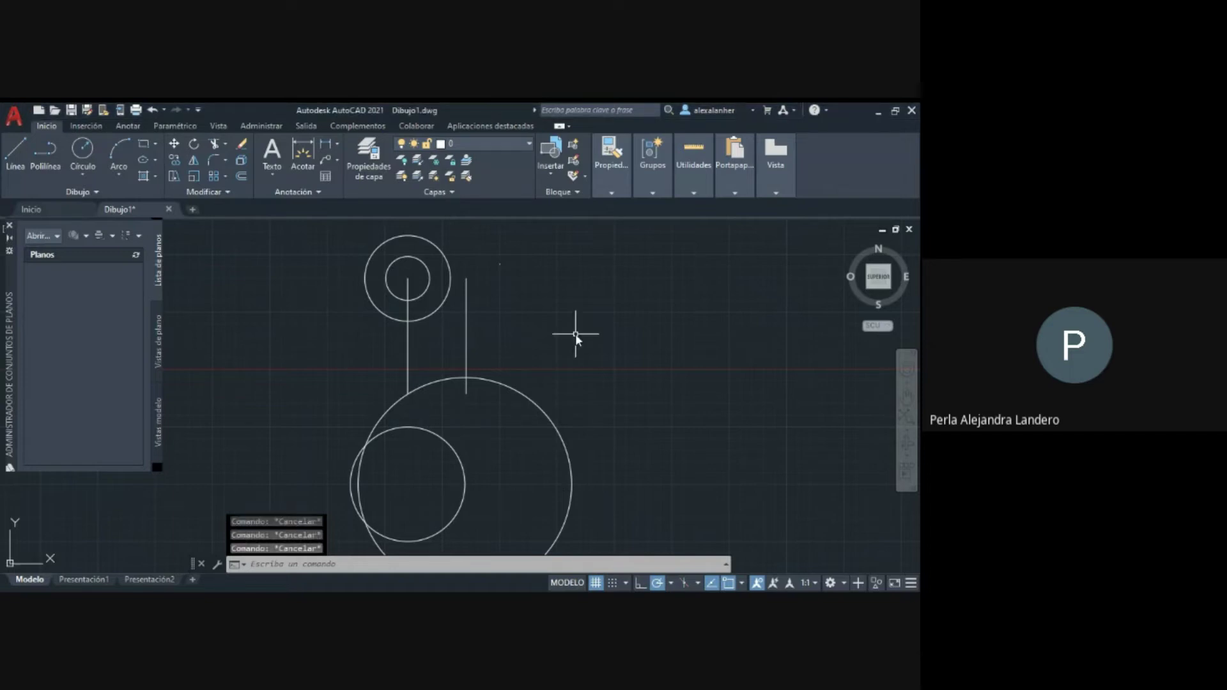
pyautogui.write('circulo')
pyautogui.press('Return')
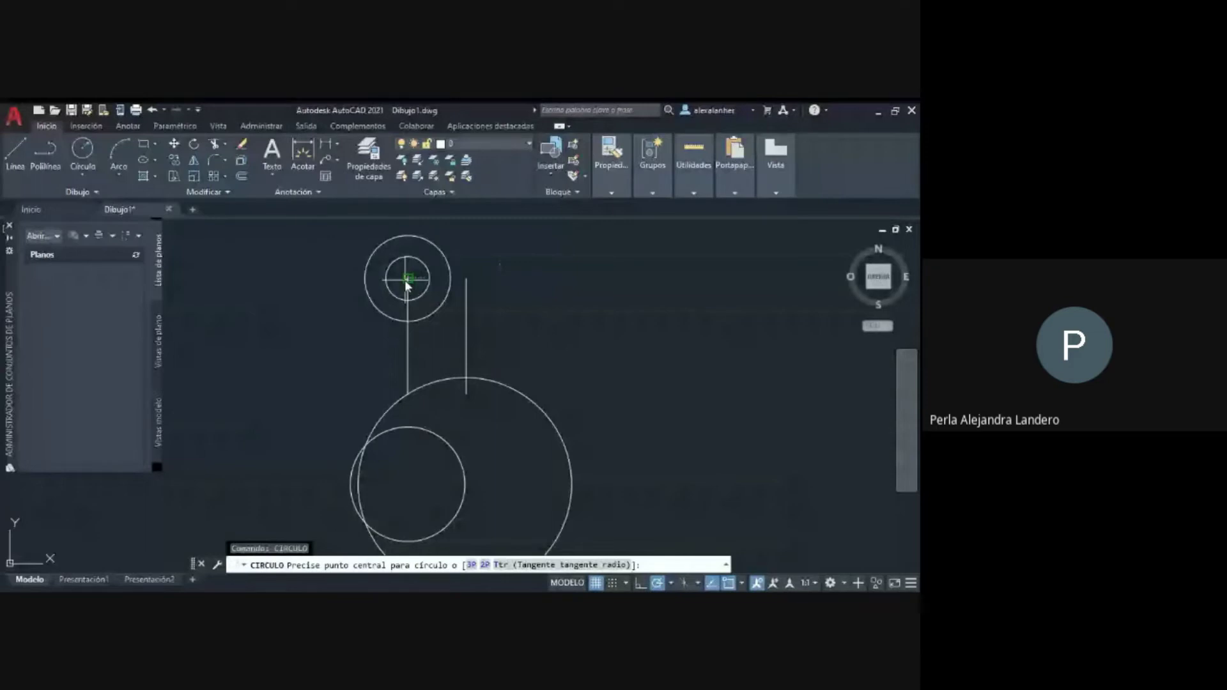
pyautogui.click(405, 281)
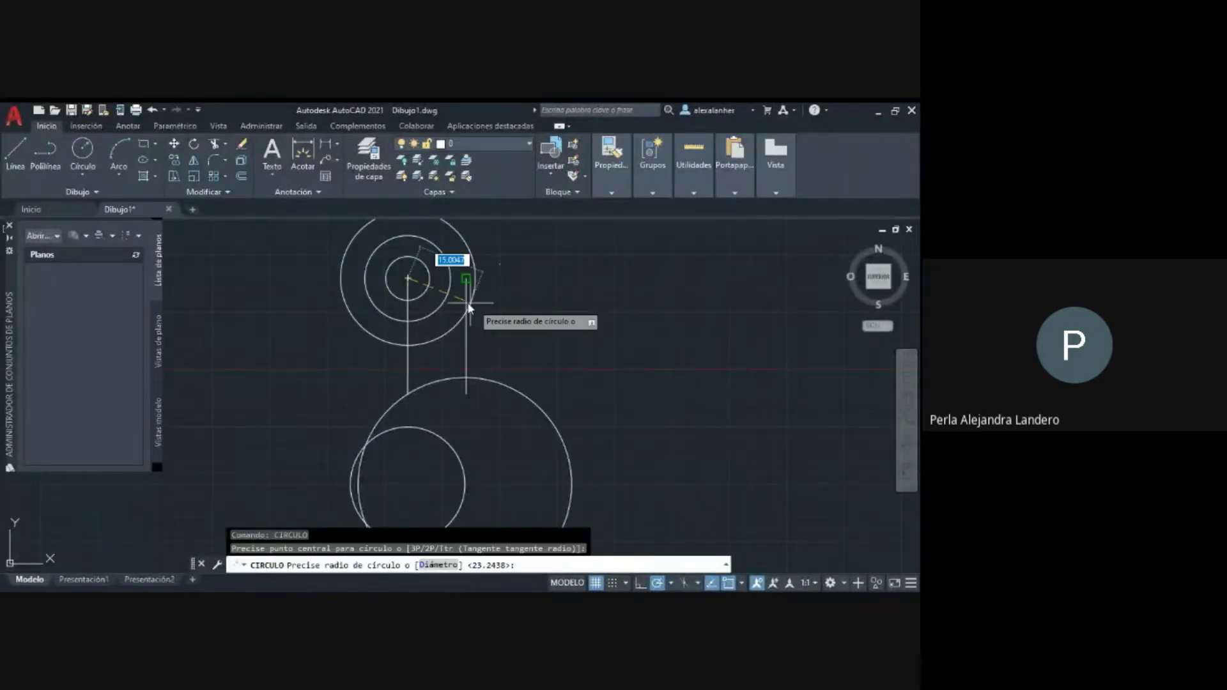
pyautogui.click(477, 305)
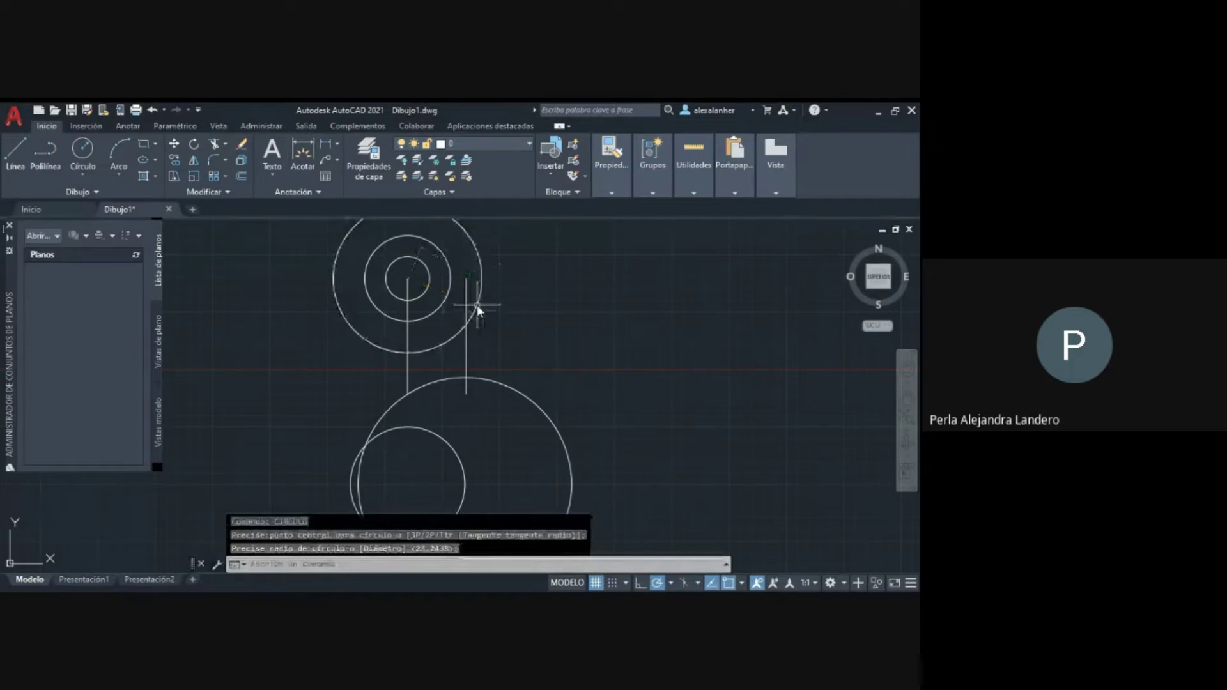
pyautogui.press('Escape')
pyautogui.press('Escape')
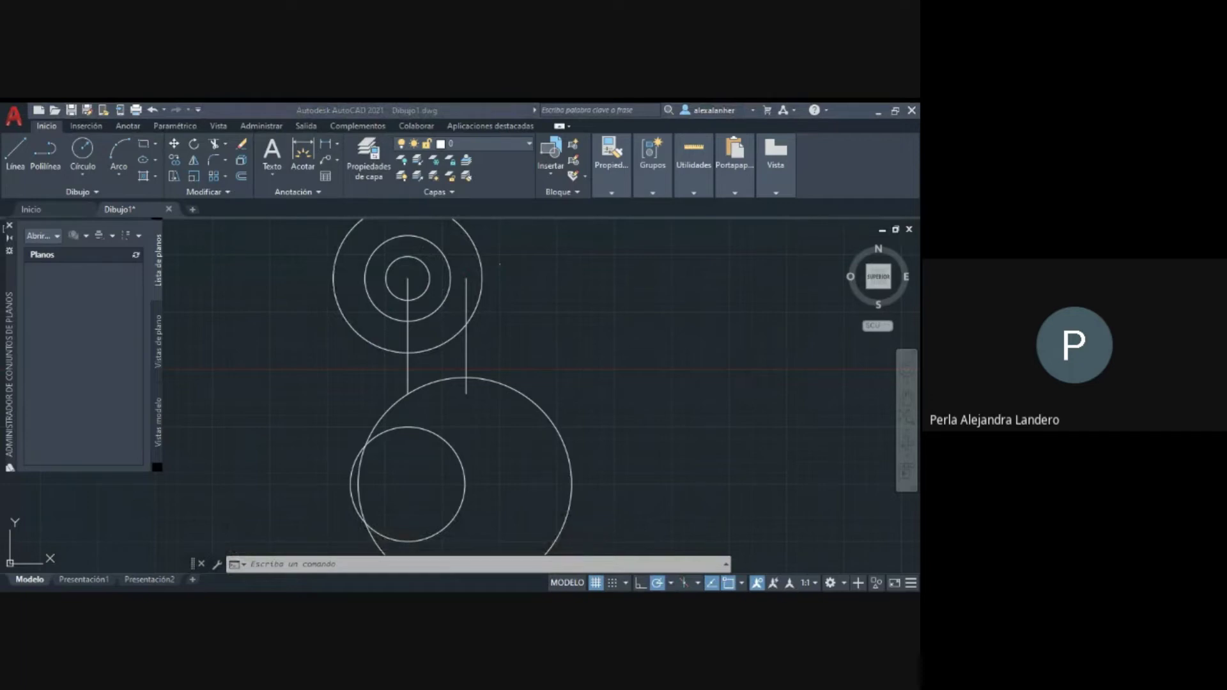
# Draw a small circle centred where the offset line crosses the large top circle.
pyautogui.click(470, 323)
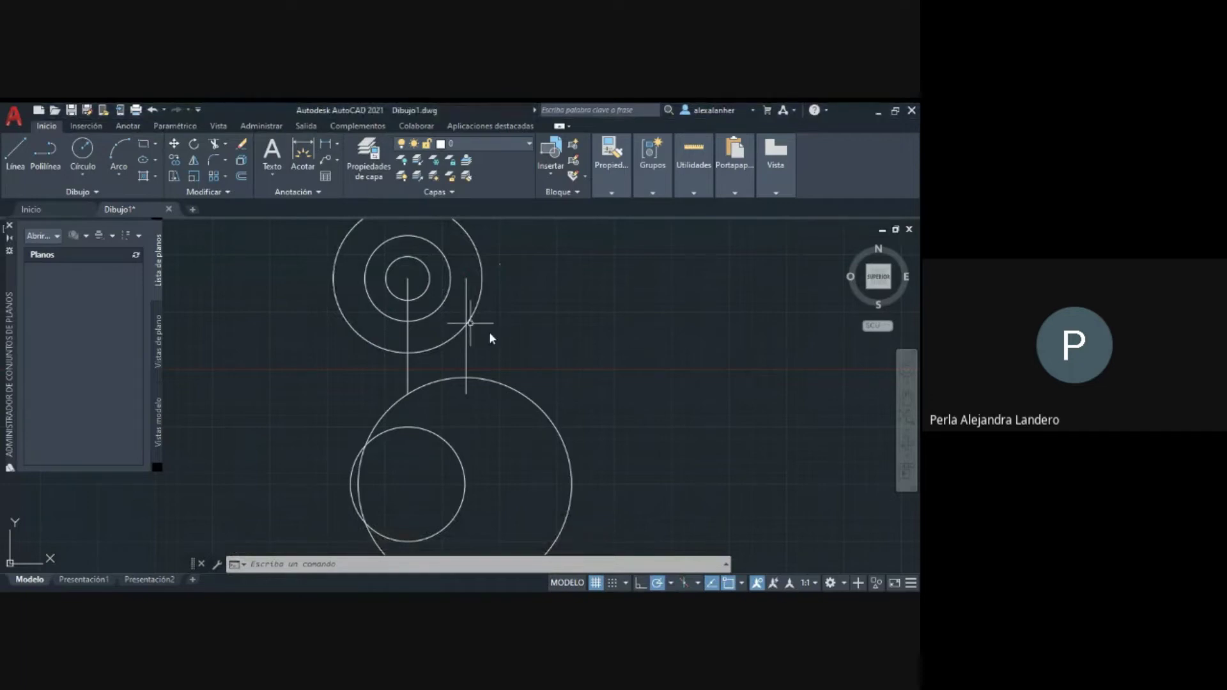
pyautogui.write('c')
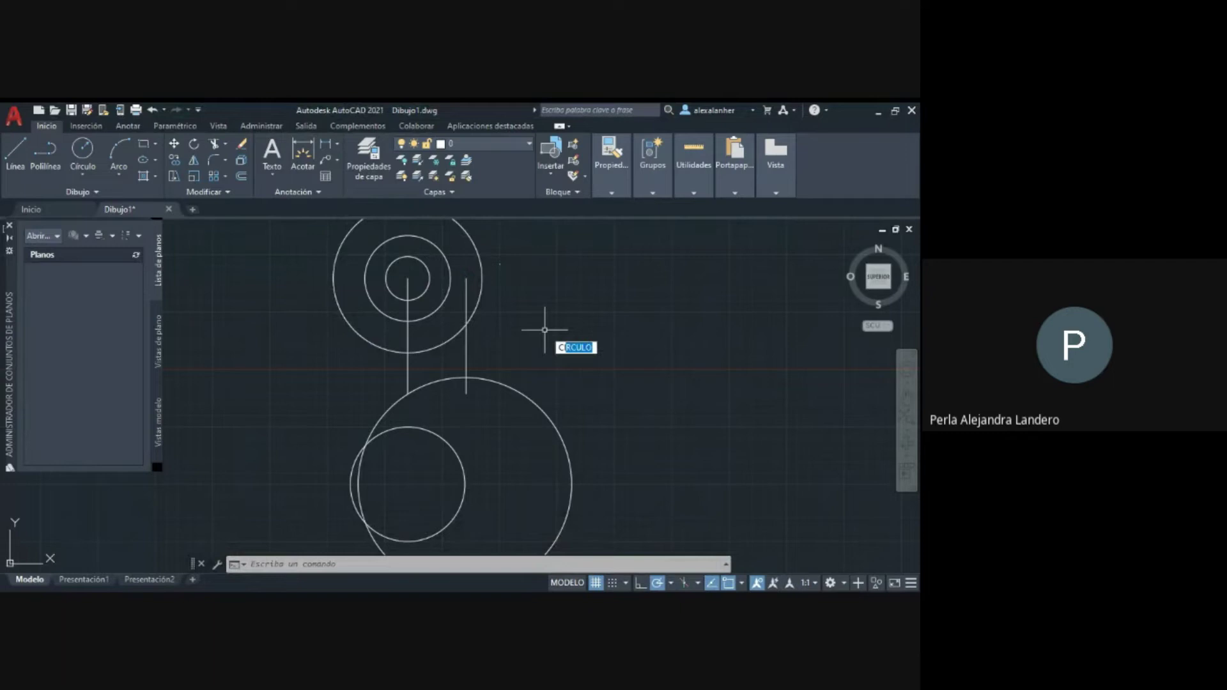
pyautogui.press('Return')
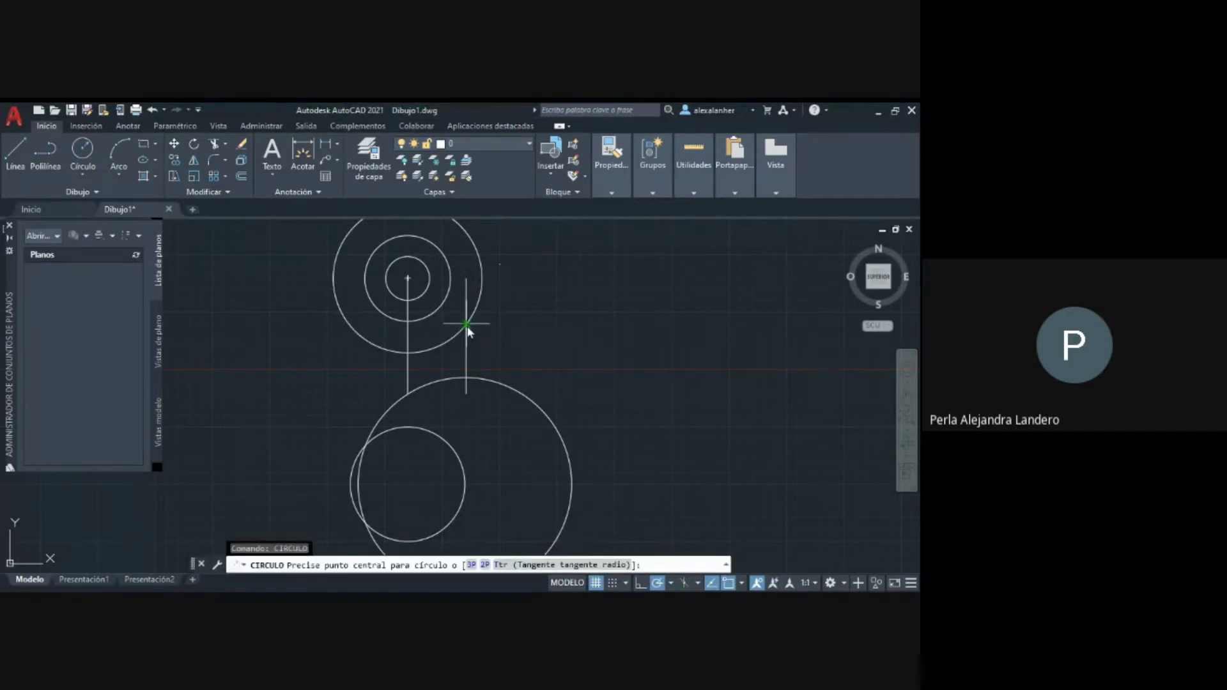
pyautogui.click(467, 324)
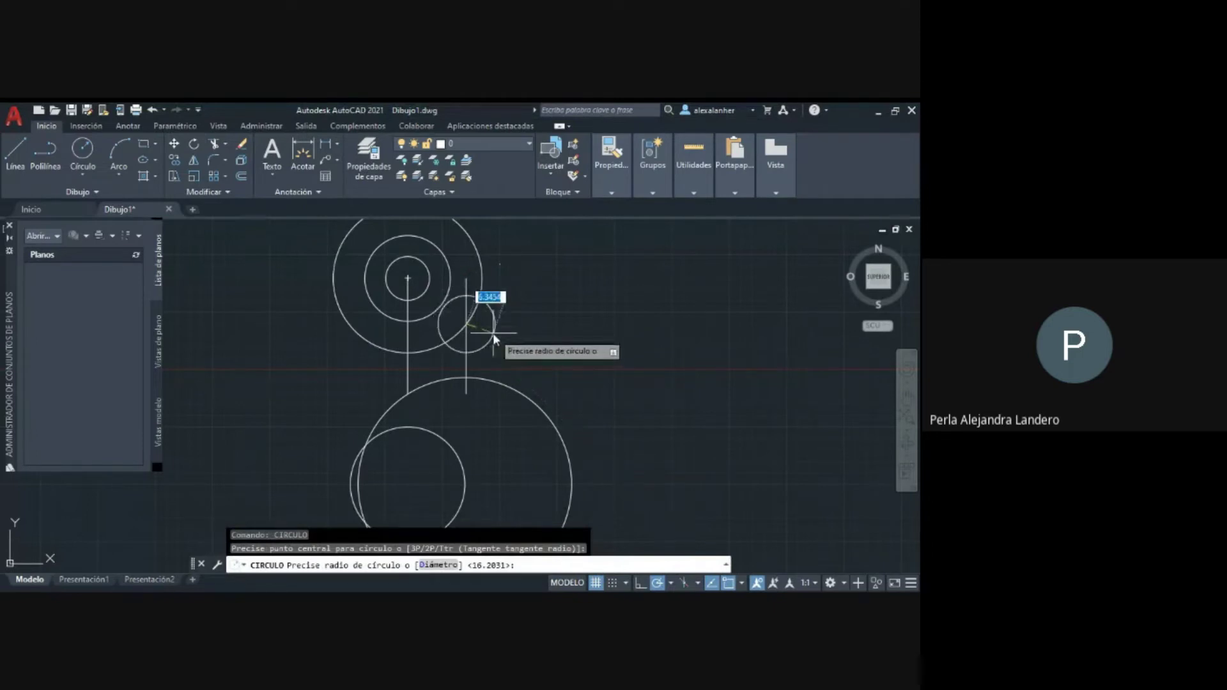
pyautogui.click(494, 334)
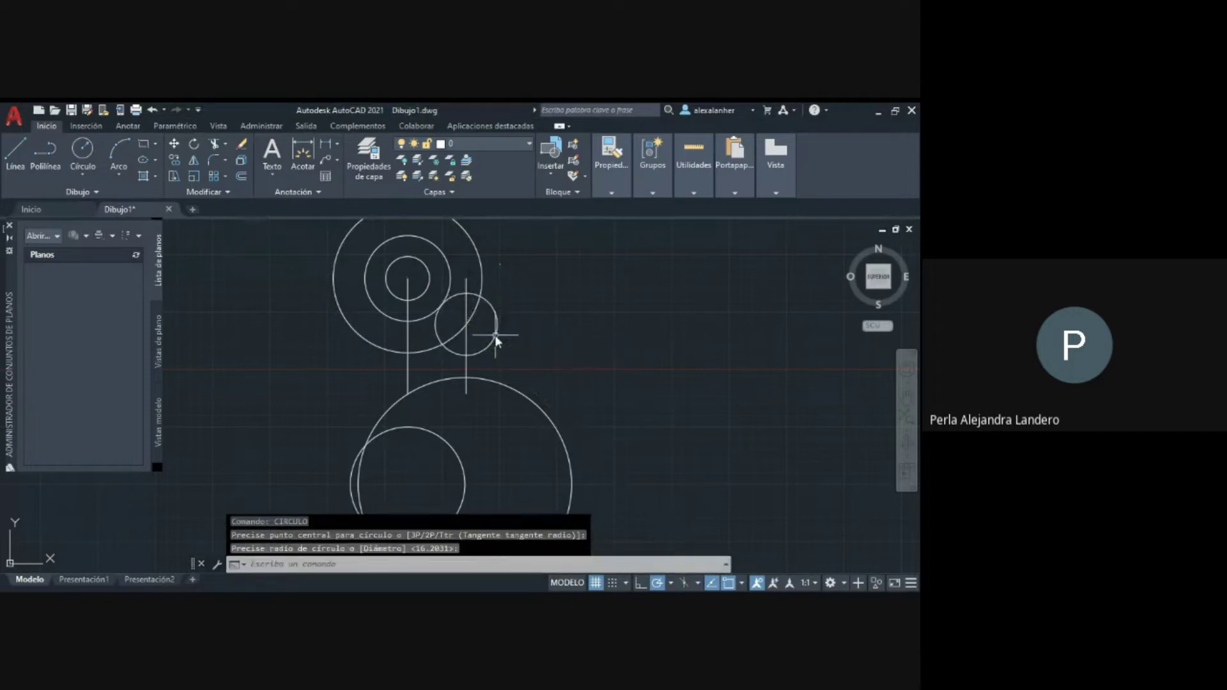
pyautogui.press('Return')
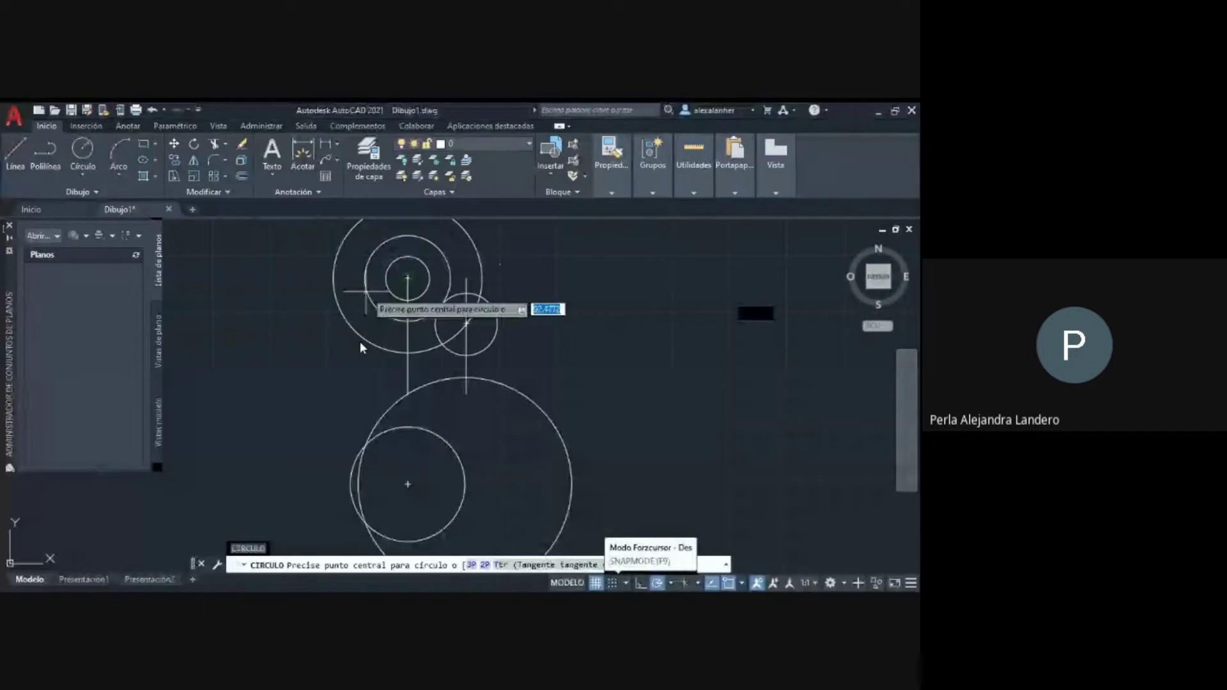
# Draw a line tangent to the large top circle's left side and the smaller lower circle.
pyautogui.press('Escape')
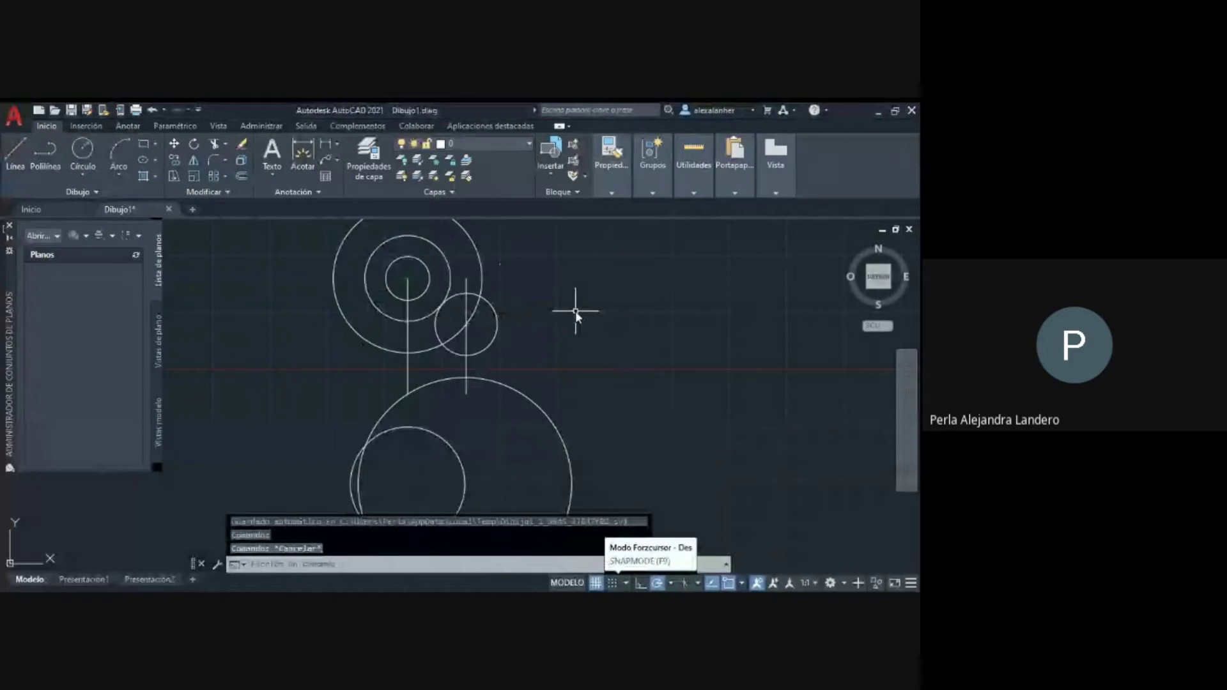
pyautogui.press('Escape')
pyautogui.press('Escape')
pyautogui.write('LI')
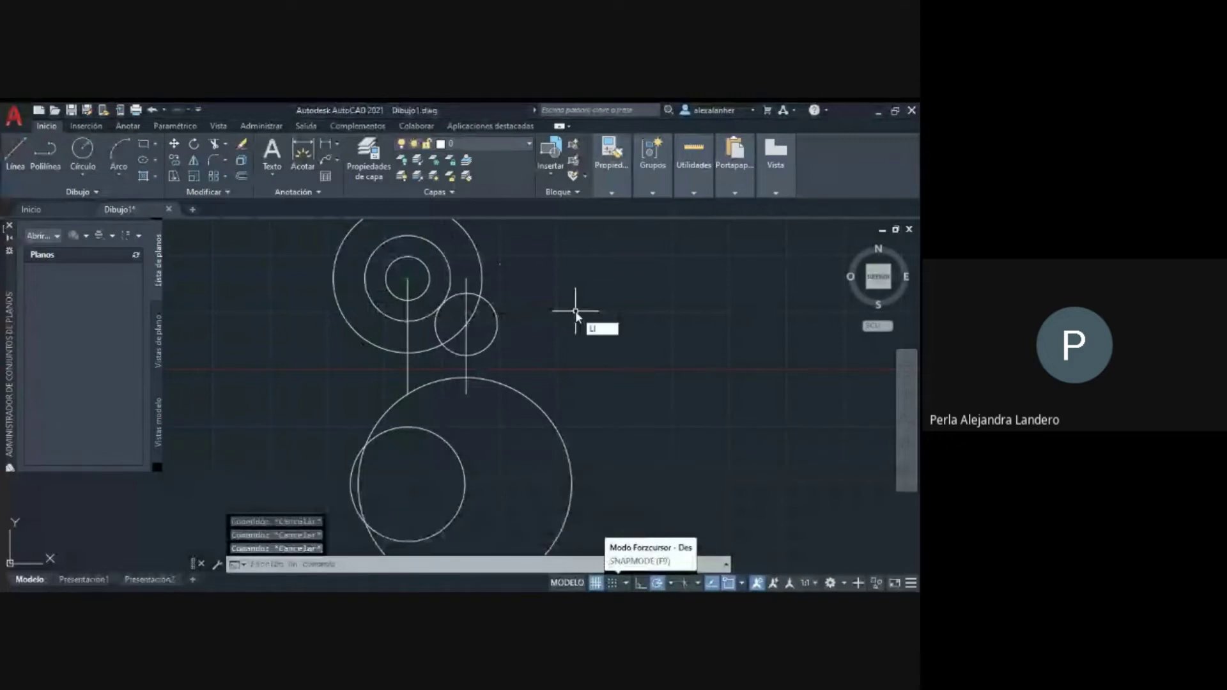
pyautogui.press('Return')
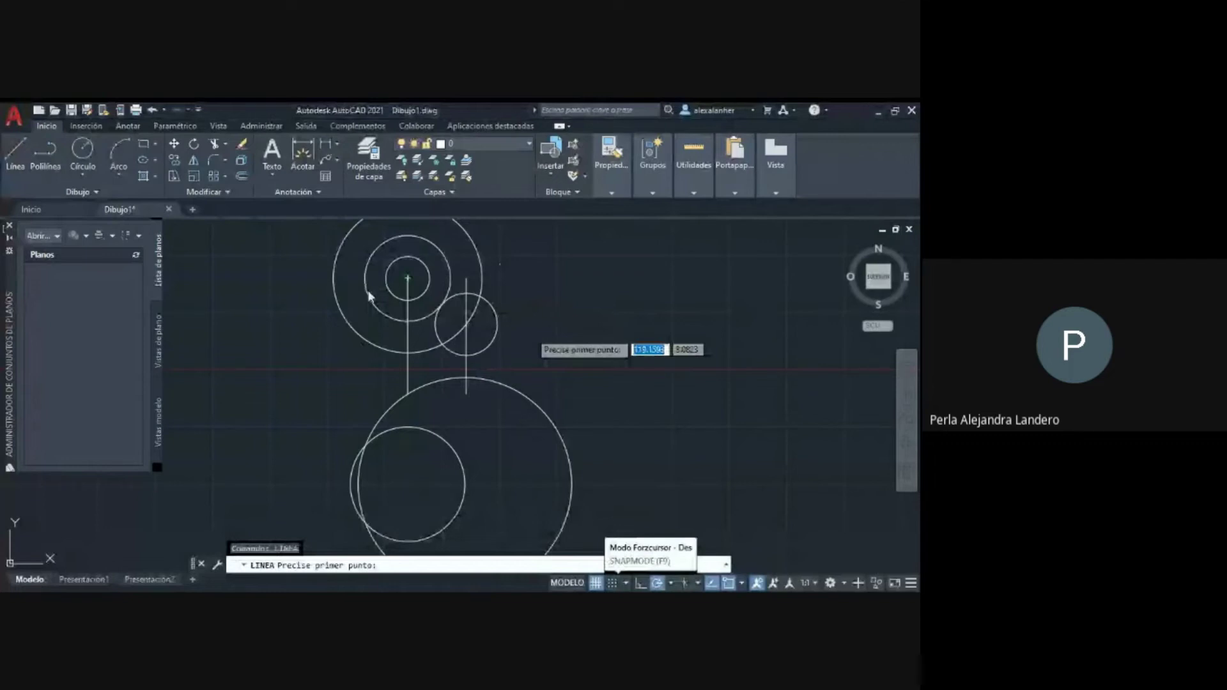
pyautogui.write('tan')
pyautogui.press('Return')
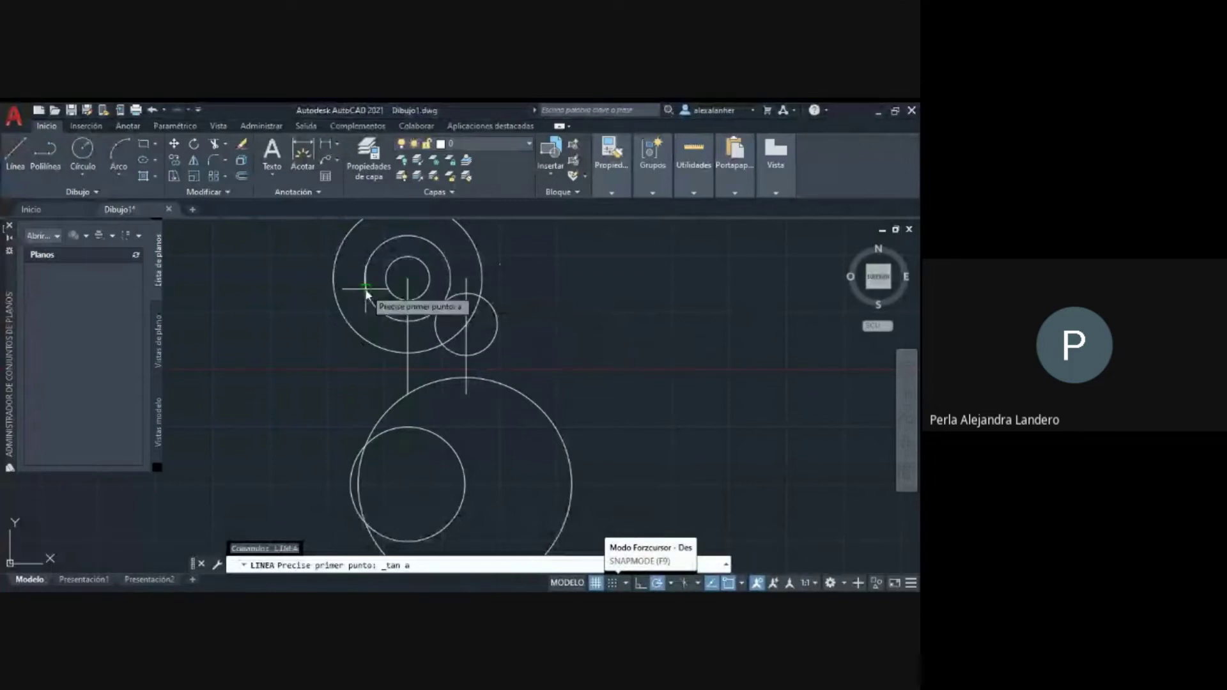
pyautogui.click(366, 289)
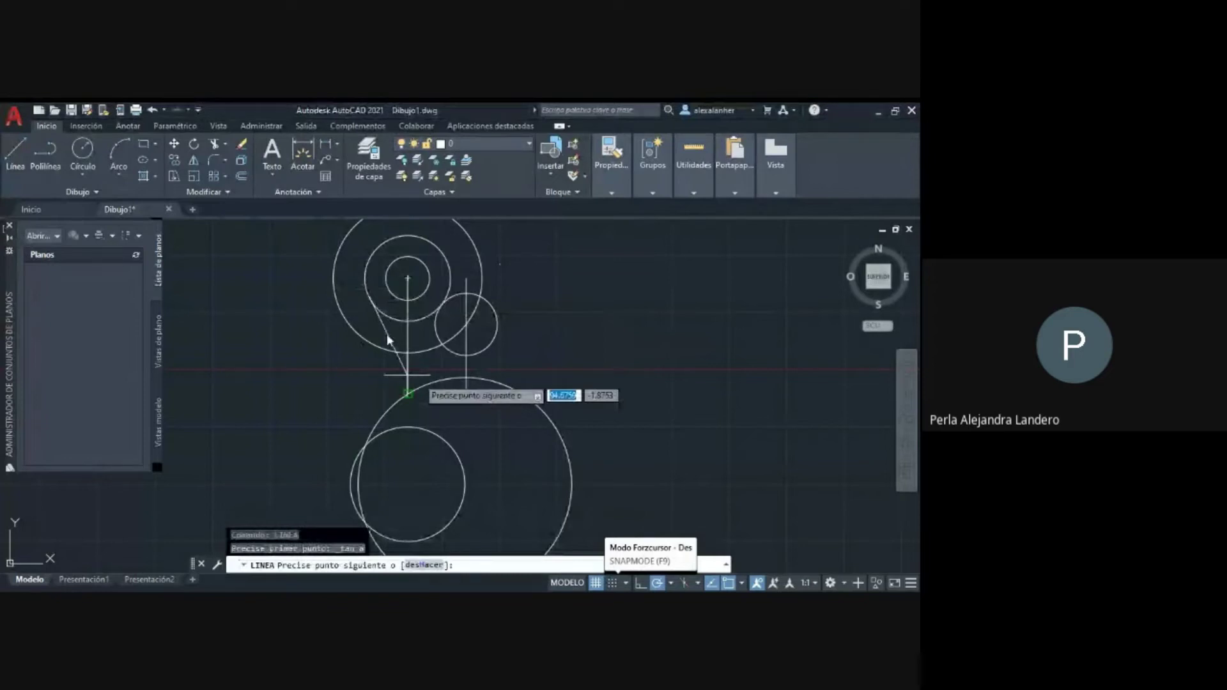
pyautogui.write('tan')
pyautogui.press('Return')
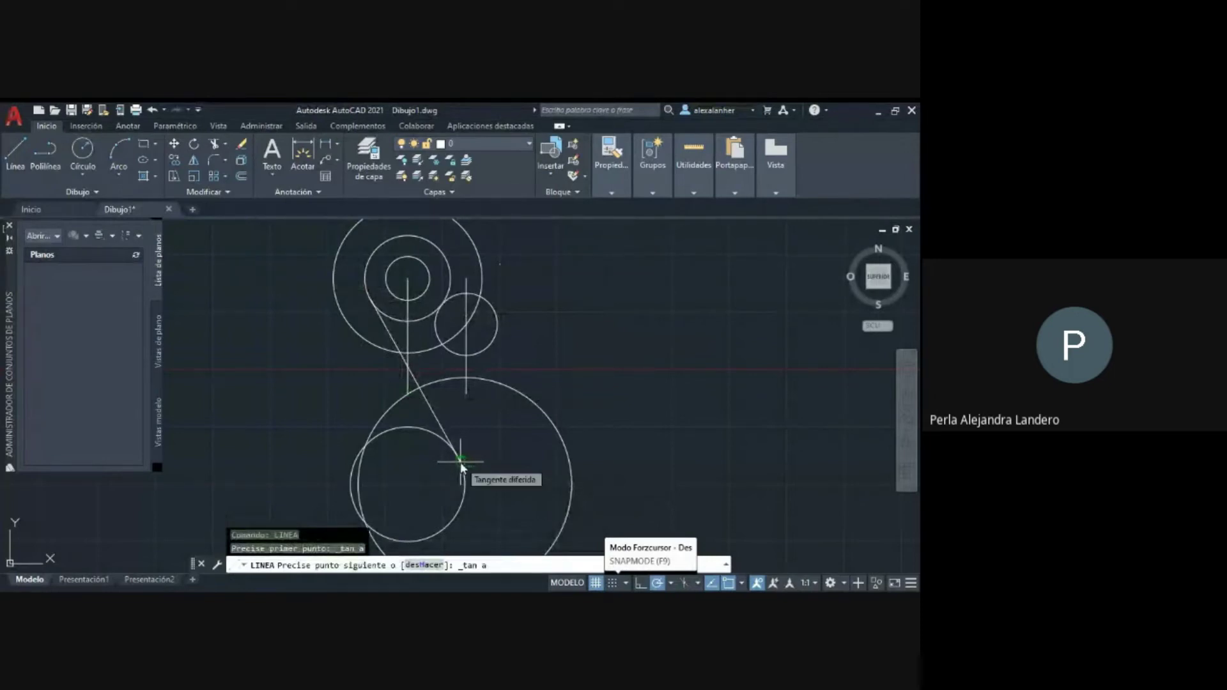
pyautogui.click(461, 466)
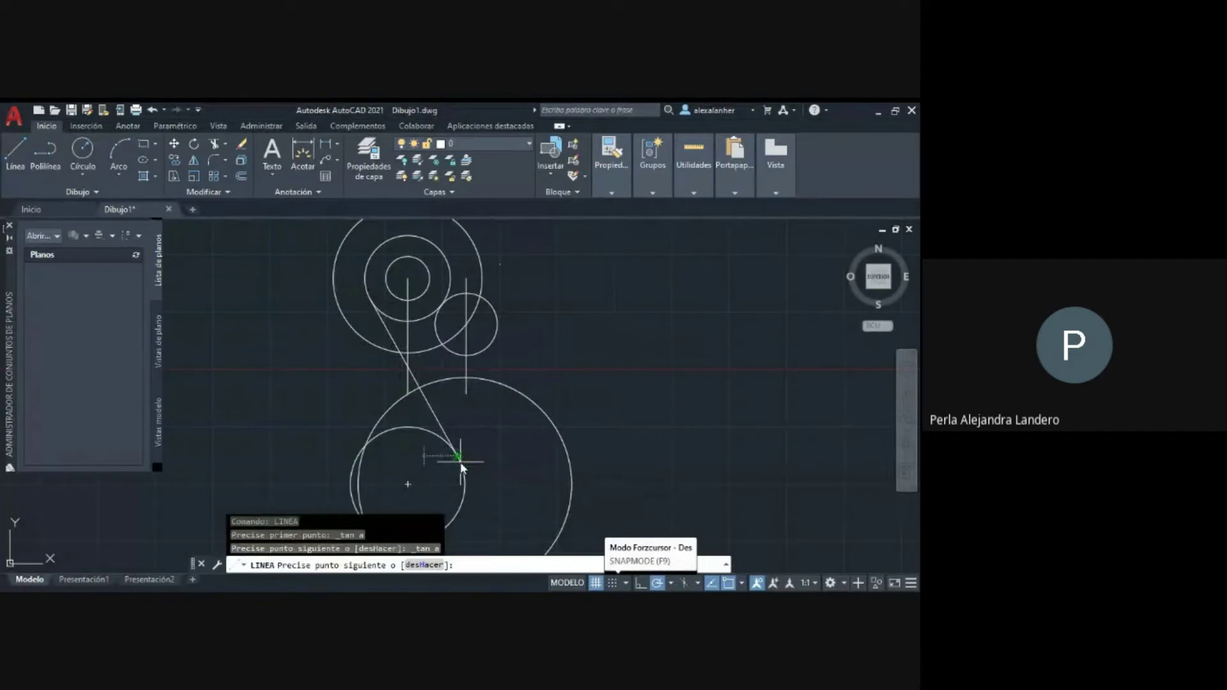
pyautogui.press('Return')
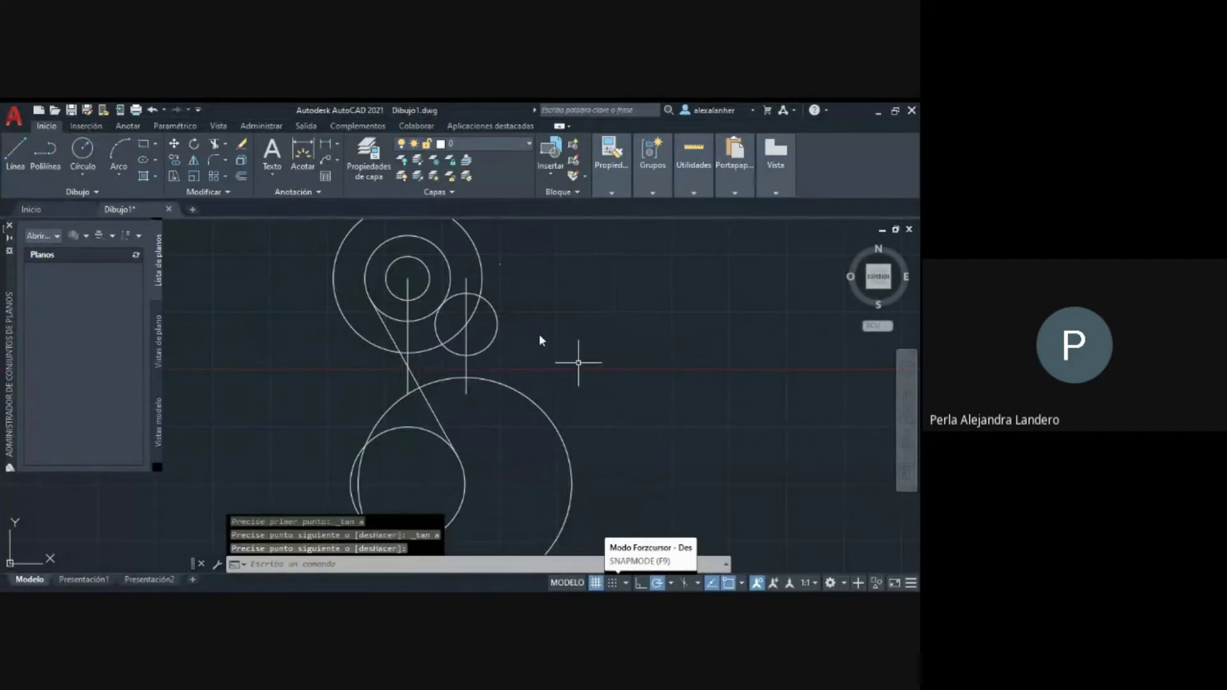
pyautogui.press('Escape')
pyautogui.press('Escape')
# Start and cancel the line command twice.
pyautogui.write('l')
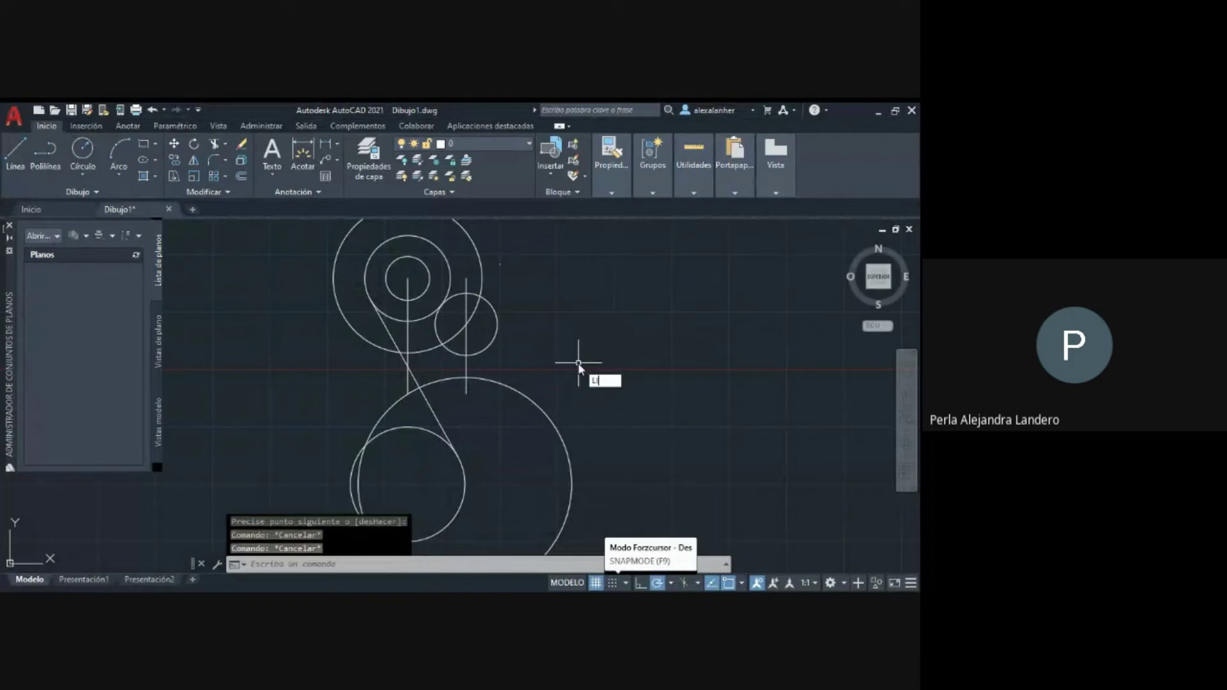
pyautogui.press('Return')
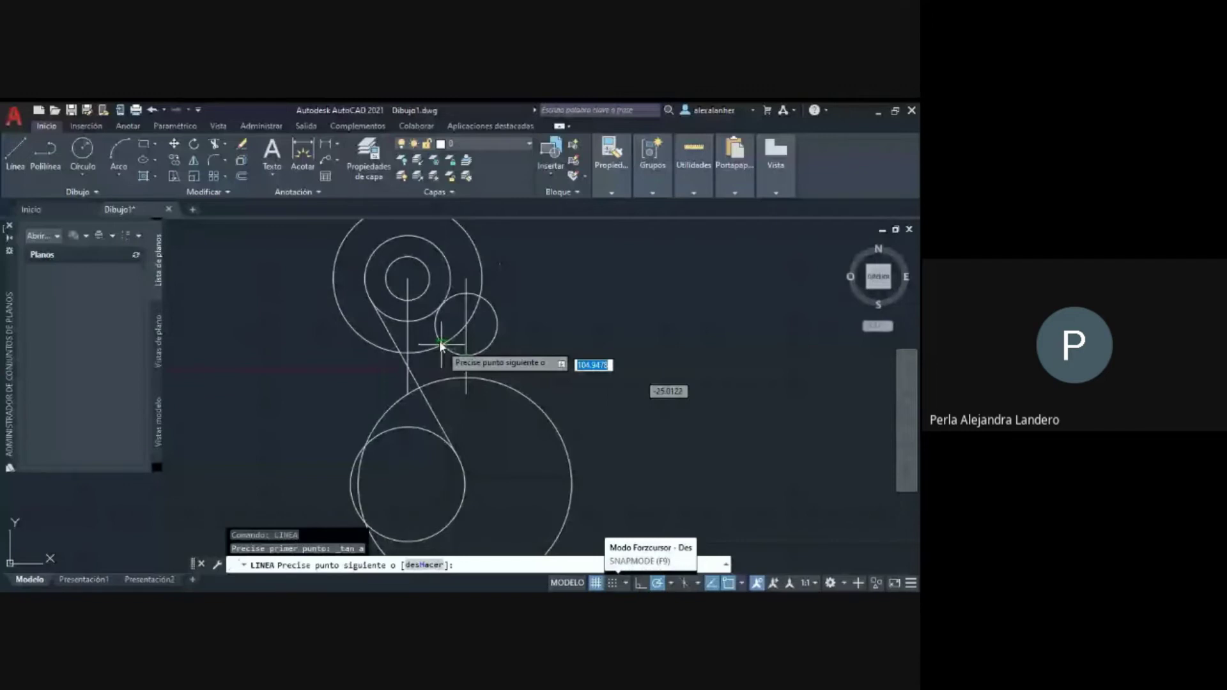
pyautogui.press('Escape')
pyautogui.press('Escape')
pyautogui.press('Escape')
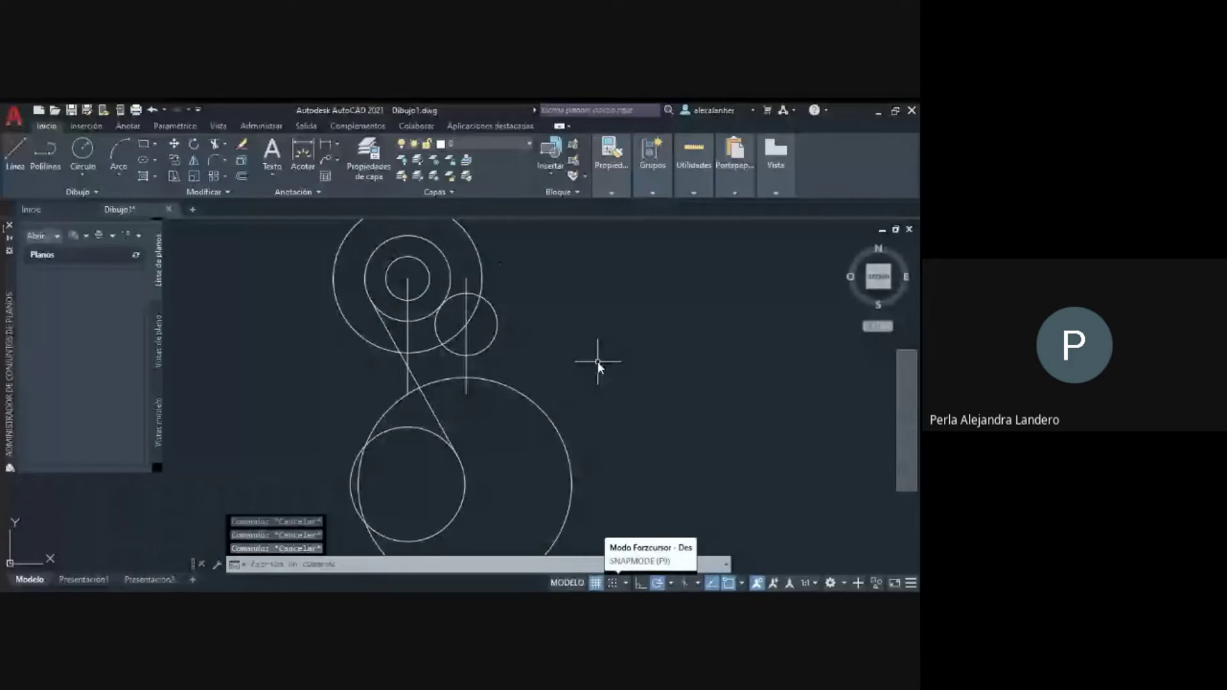
pyautogui.write('L')
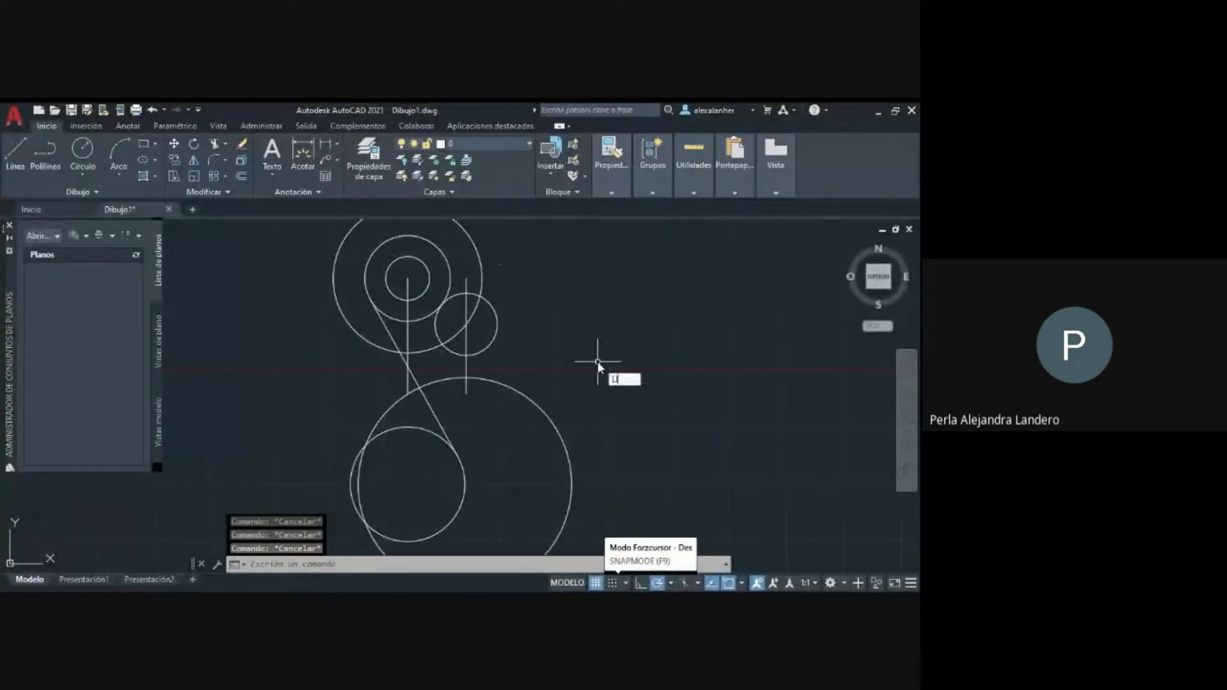
pyautogui.press('Return')
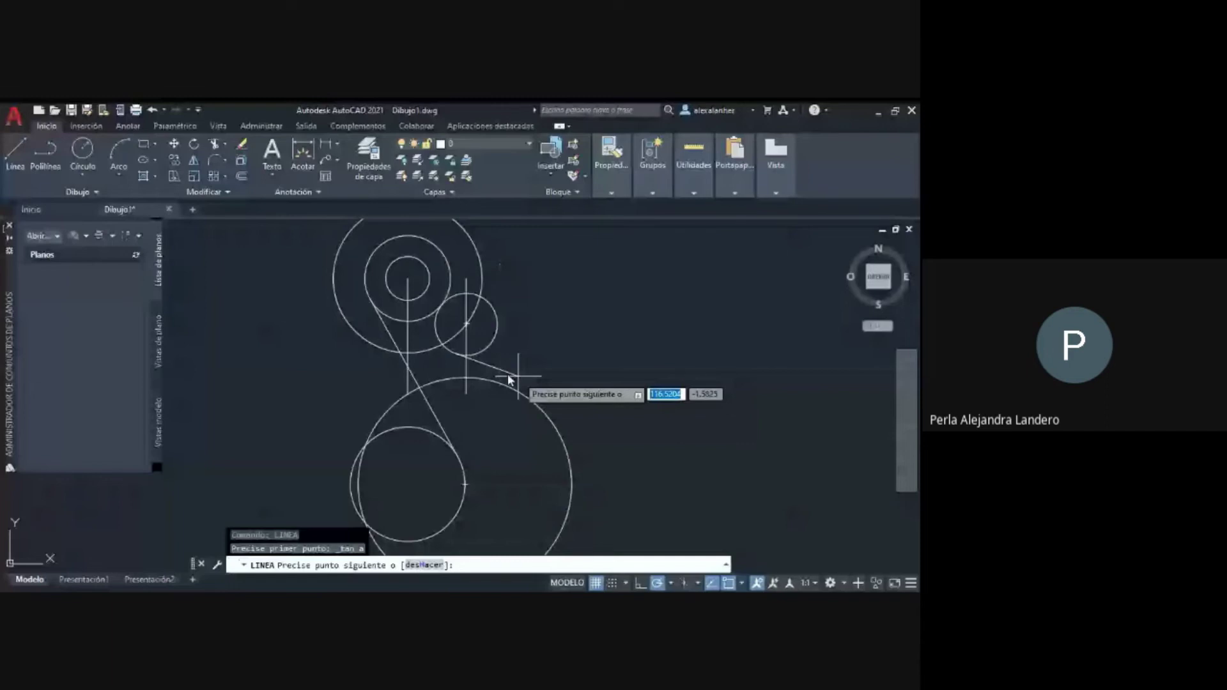
pyautogui.press('Escape')
pyautogui.press('Escape')
pyautogui.press('Escape')
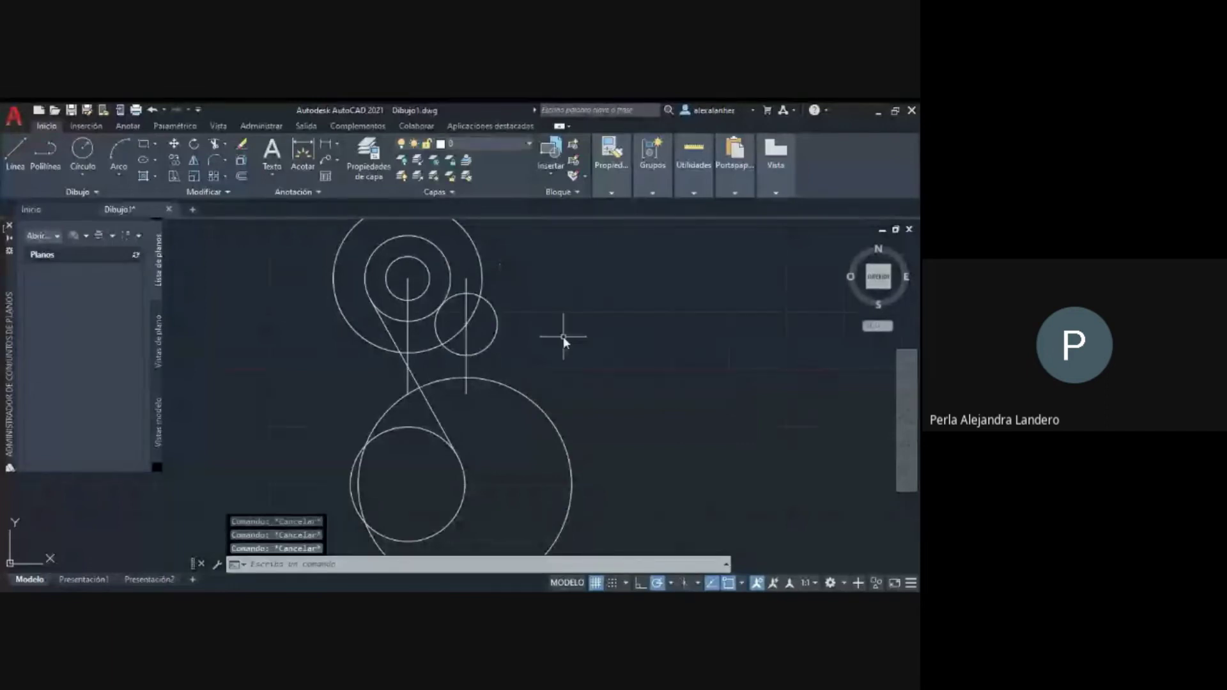
pyautogui.write('L')
# Draw a line tangent to the small right circle and the large lower circle.
pyautogui.press('Return')
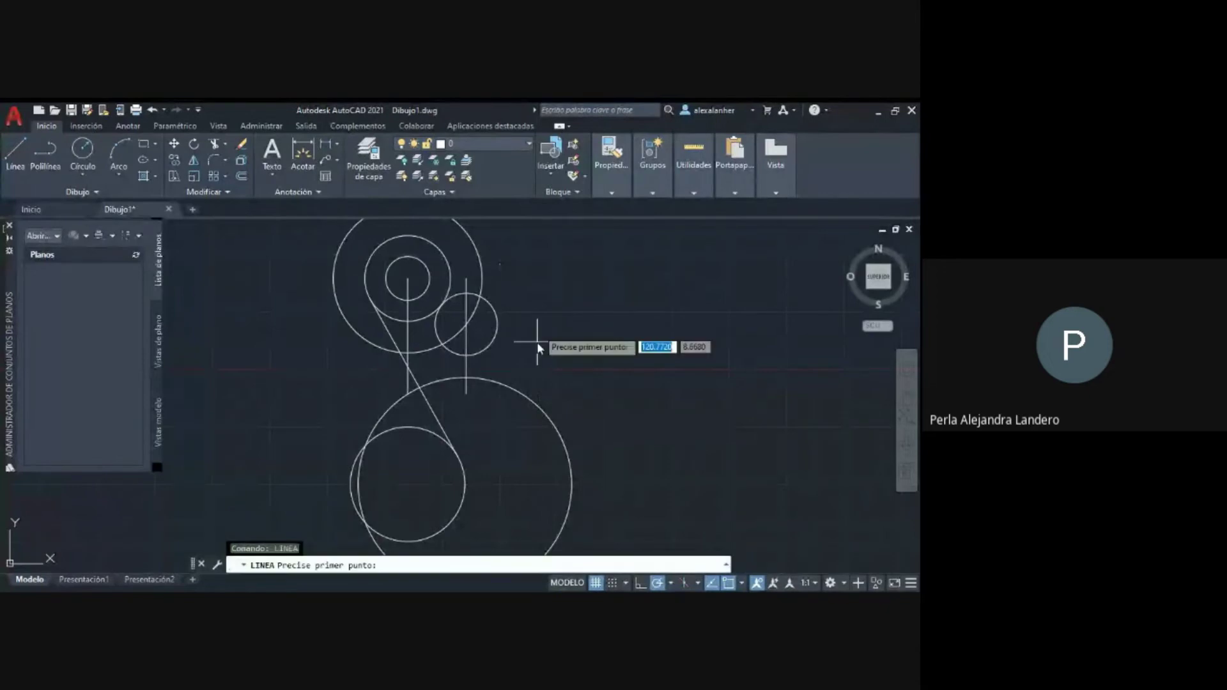
pyautogui.keyDown('shift'); pyautogui.rightClick(578, 476); pyautogui.keyUp('shift')
pyautogui.click(607, 505)
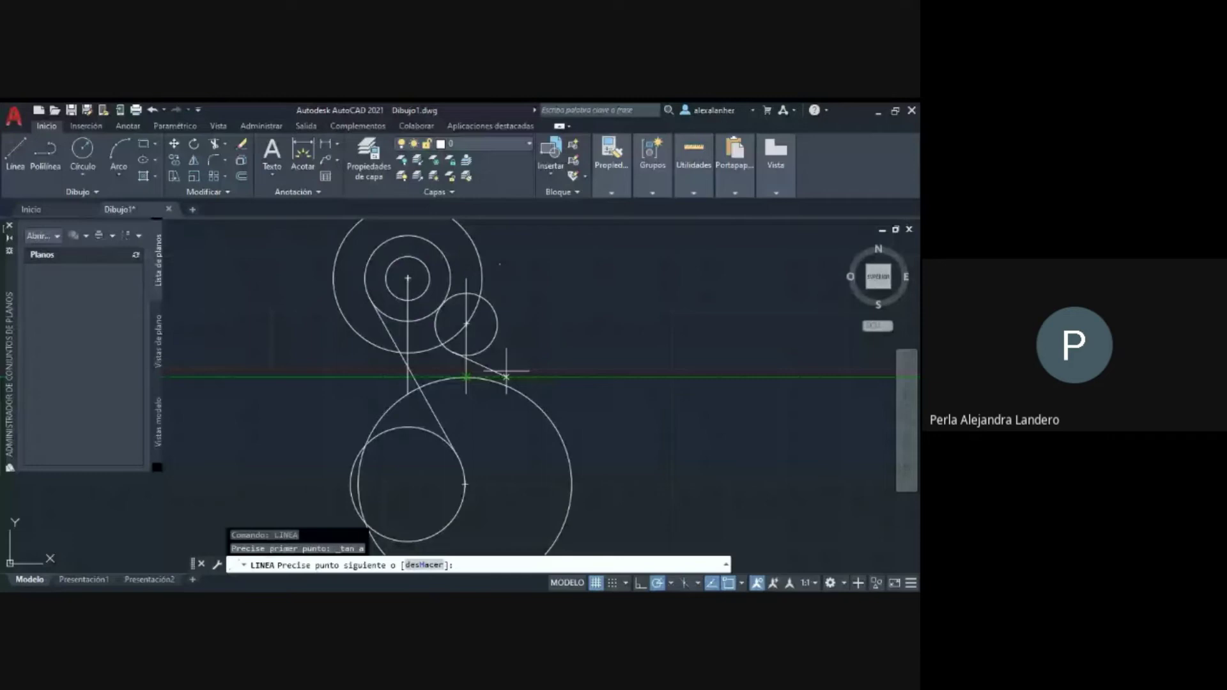
pyautogui.keyDown('shift'); pyautogui.rightClick(506, 378); pyautogui.keyUp('shift')
pyautogui.click(534, 412)
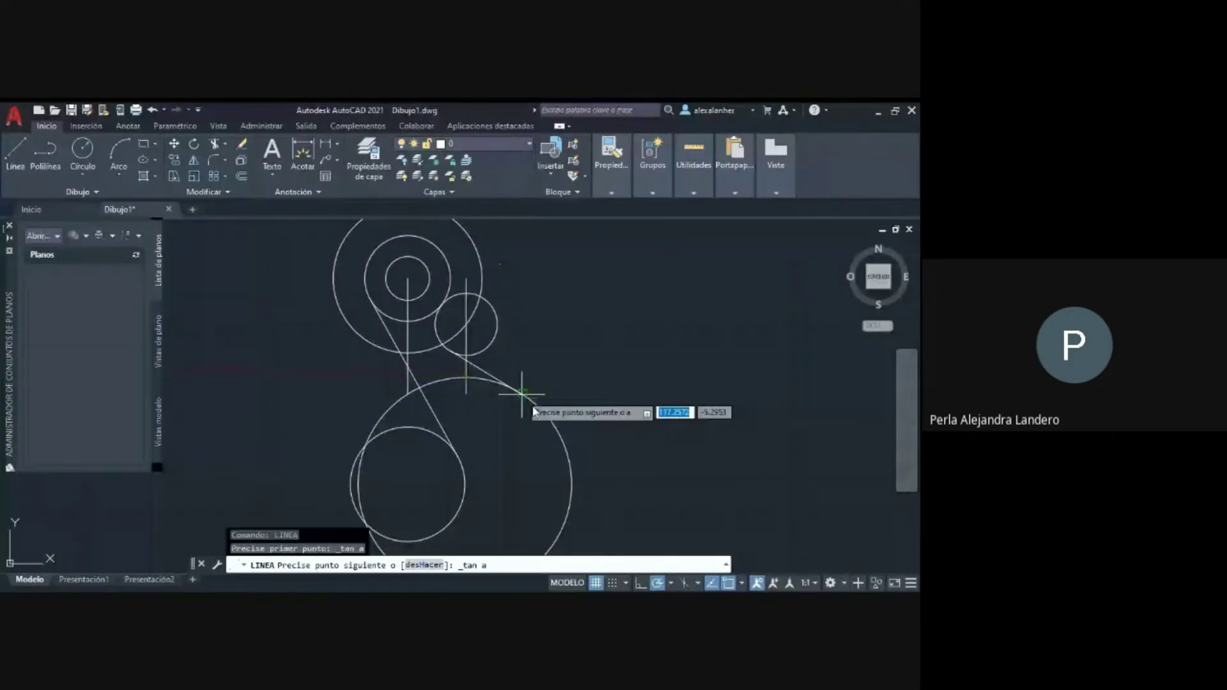
pyautogui.click(522, 397)
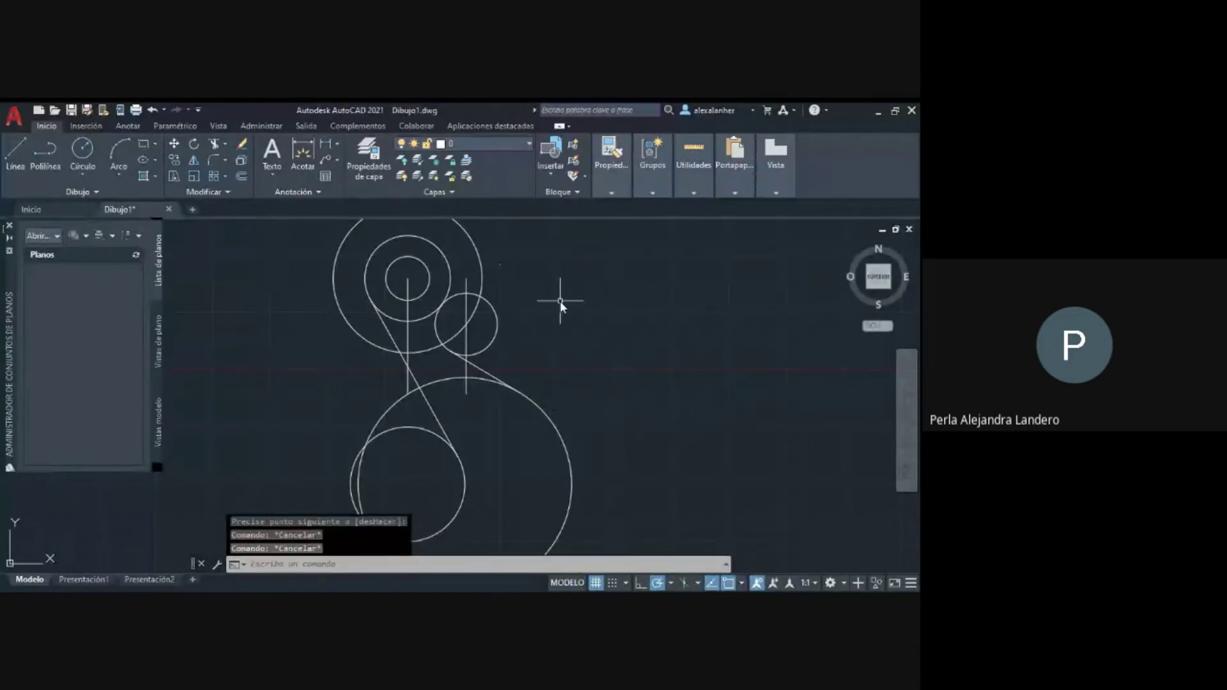
pyautogui.press('Escape')
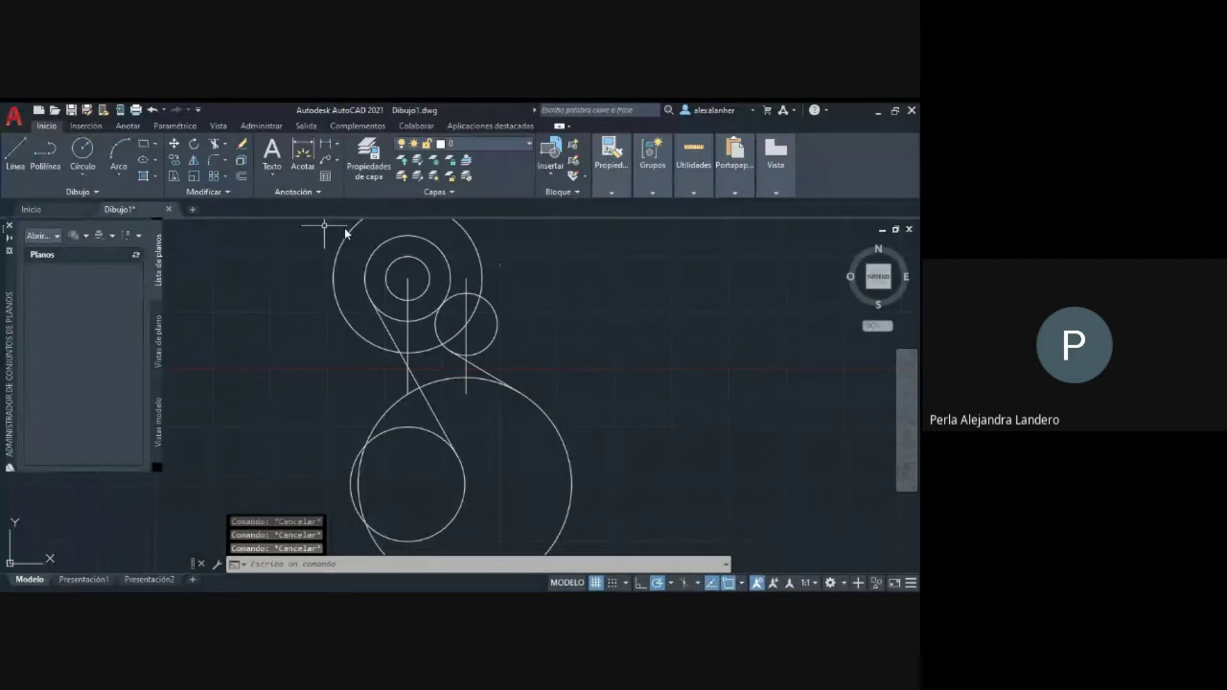
pyautogui.click(225, 147)
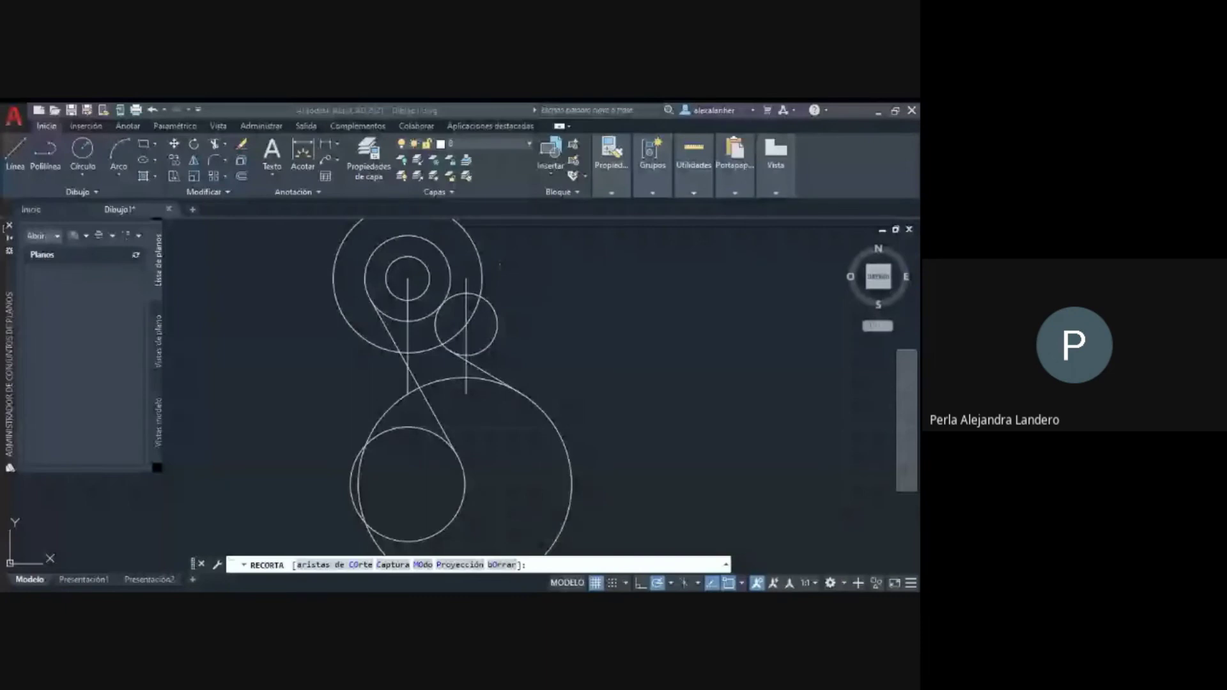
# Erase the large outer top circle and the vertical construction line.
pyautogui.press('Escape')
pyautogui.press('Escape')
pyautogui.press('Escape')
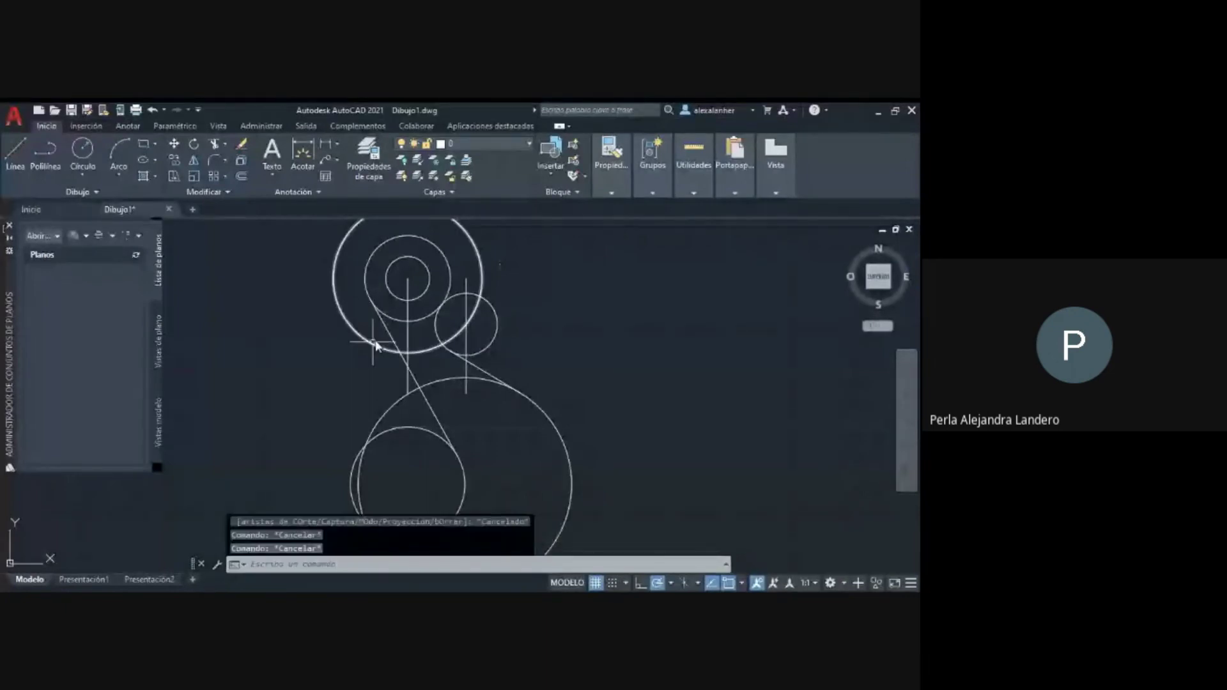
pyautogui.click(372, 342)
pyautogui.press('Delete')
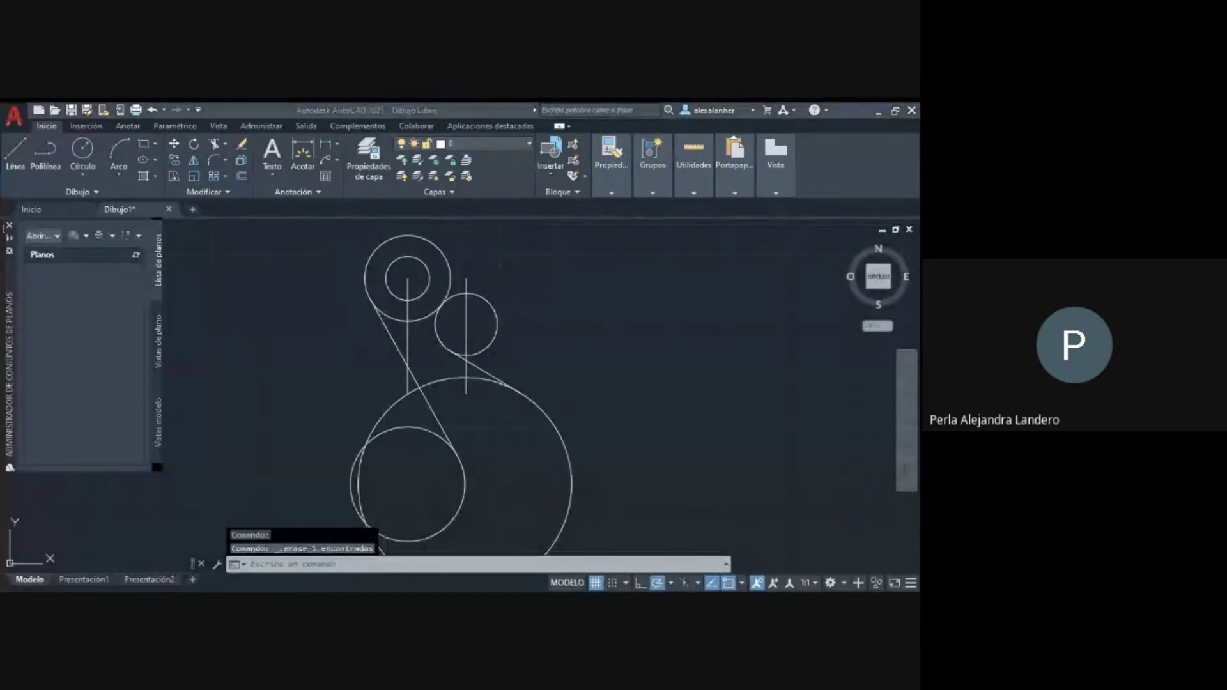
pyautogui.click(409, 341)
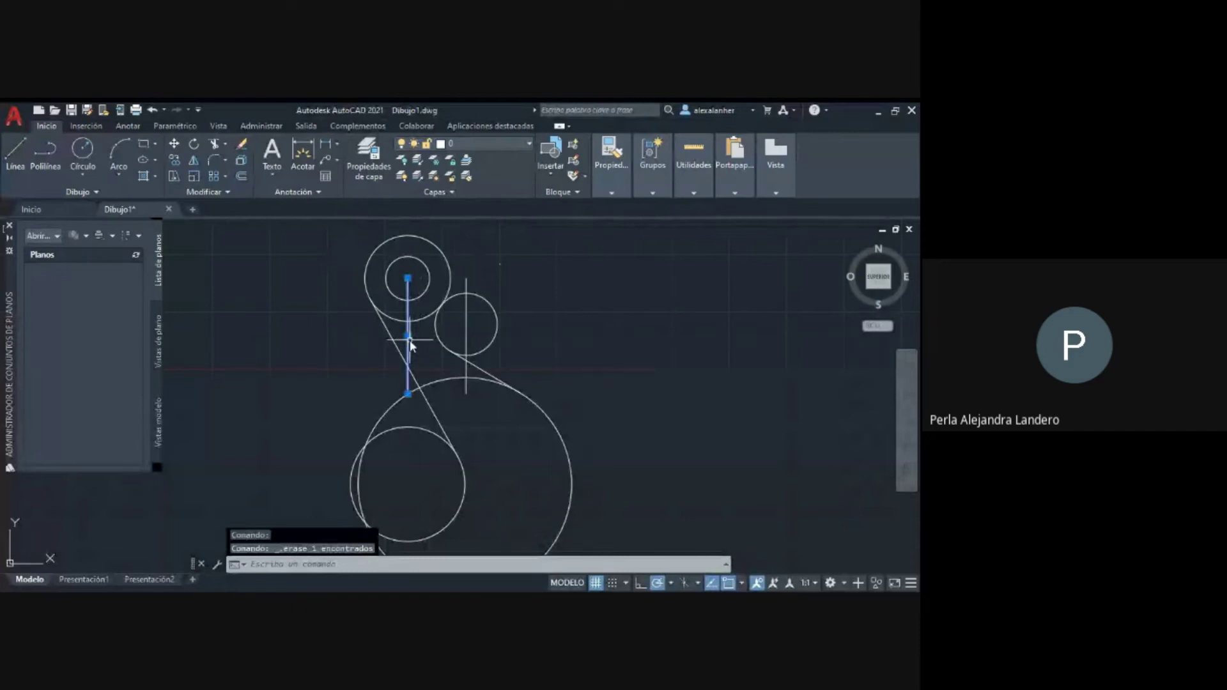
pyautogui.press('Delete')
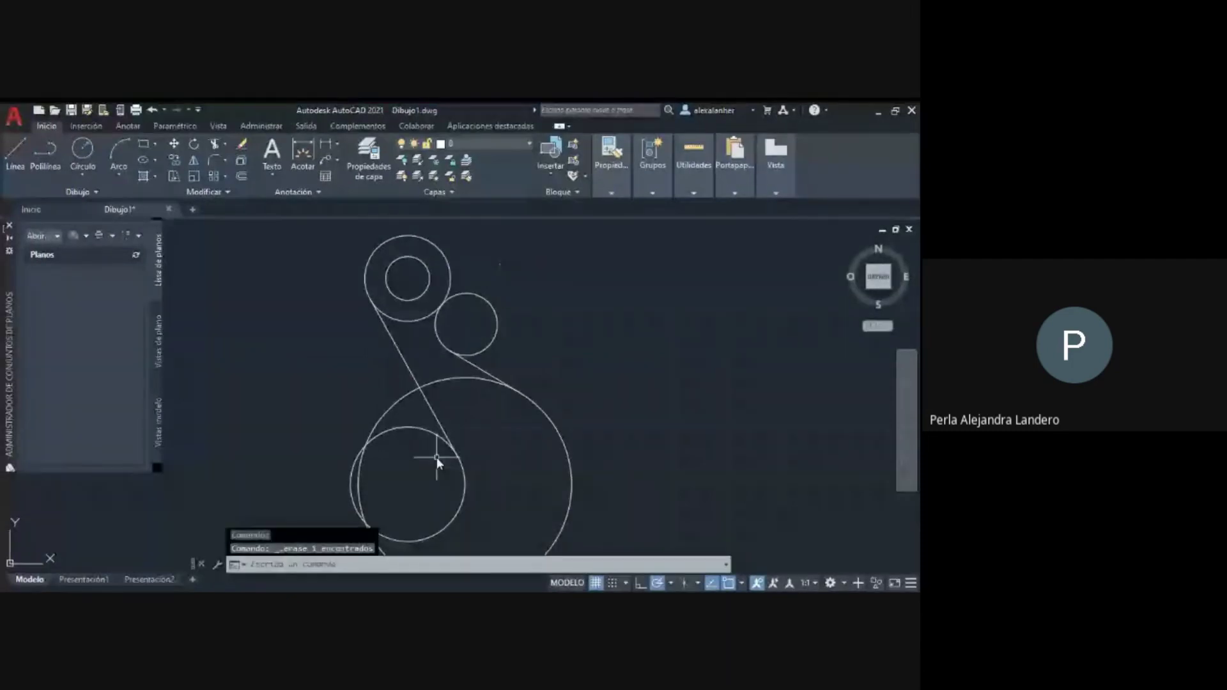
pyautogui.press('Escape')
pyautogui.press('Escape')
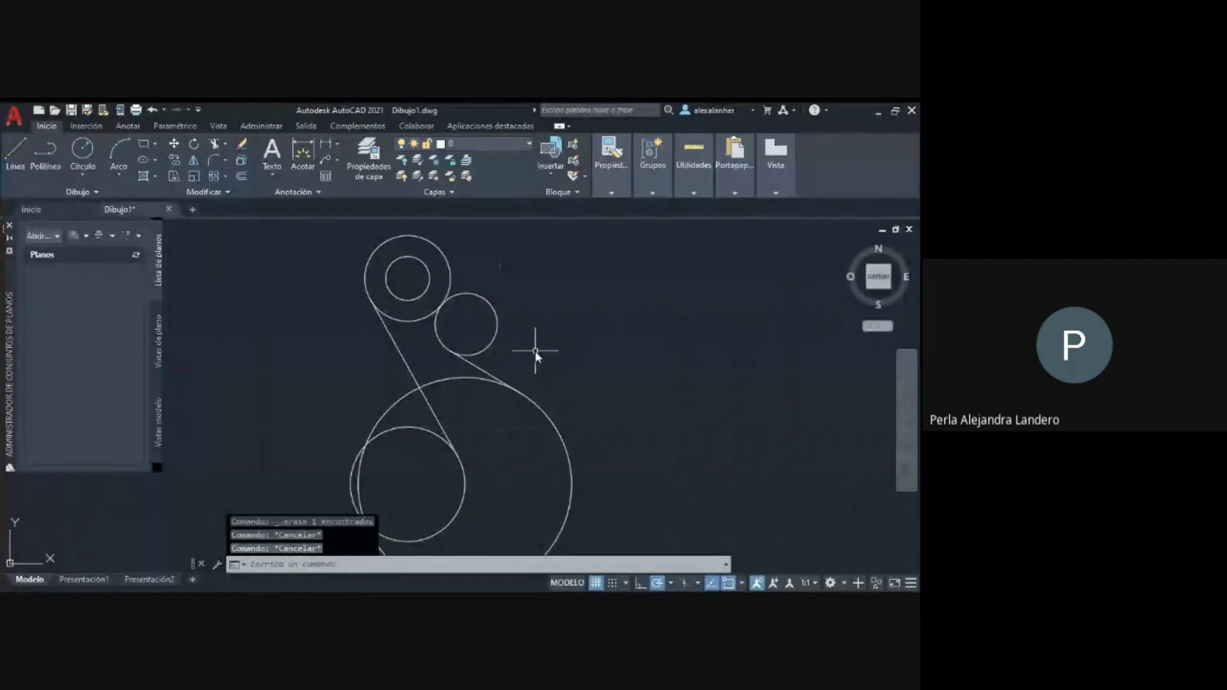
pyautogui.click(224, 144)
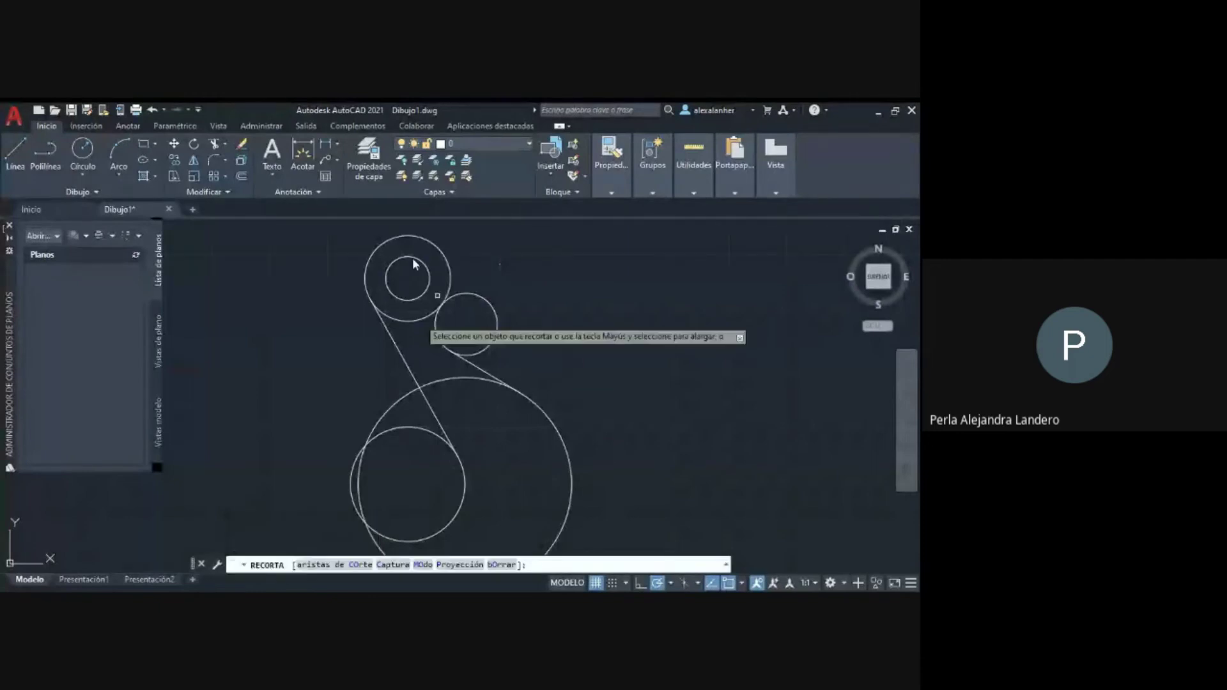
# Trim the left and upper-left portions of the large and small lower circles into hook arcs.
pyautogui.click(413, 321)
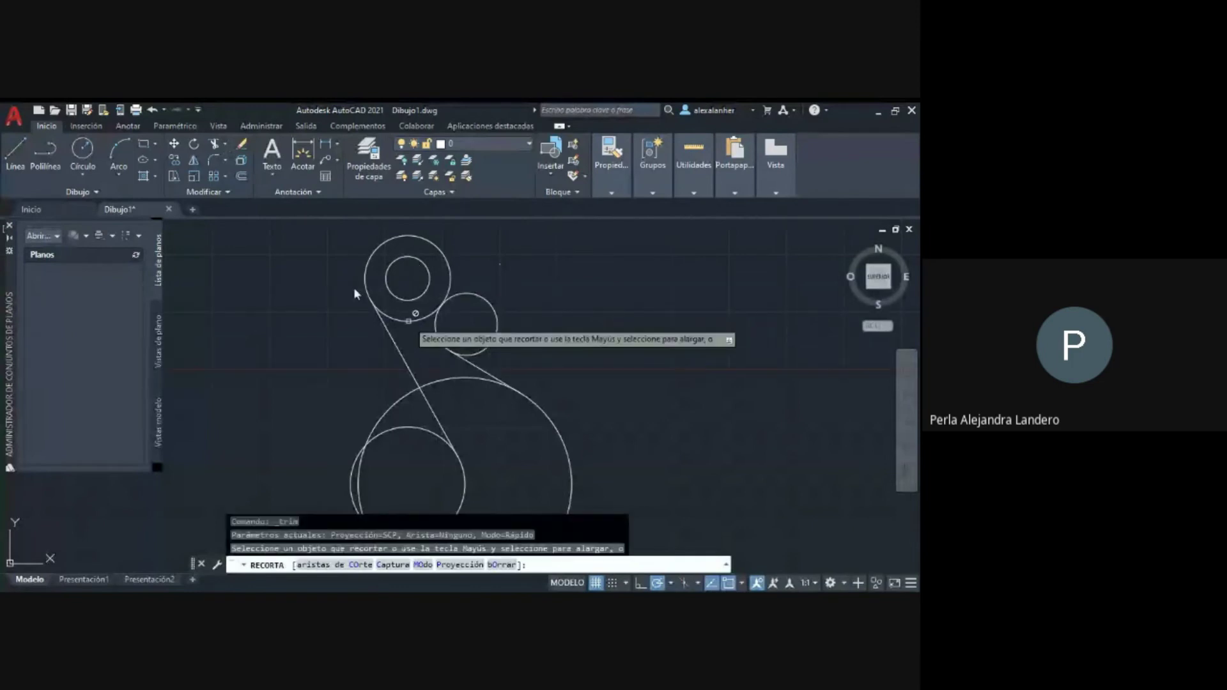
pyautogui.click(225, 144)
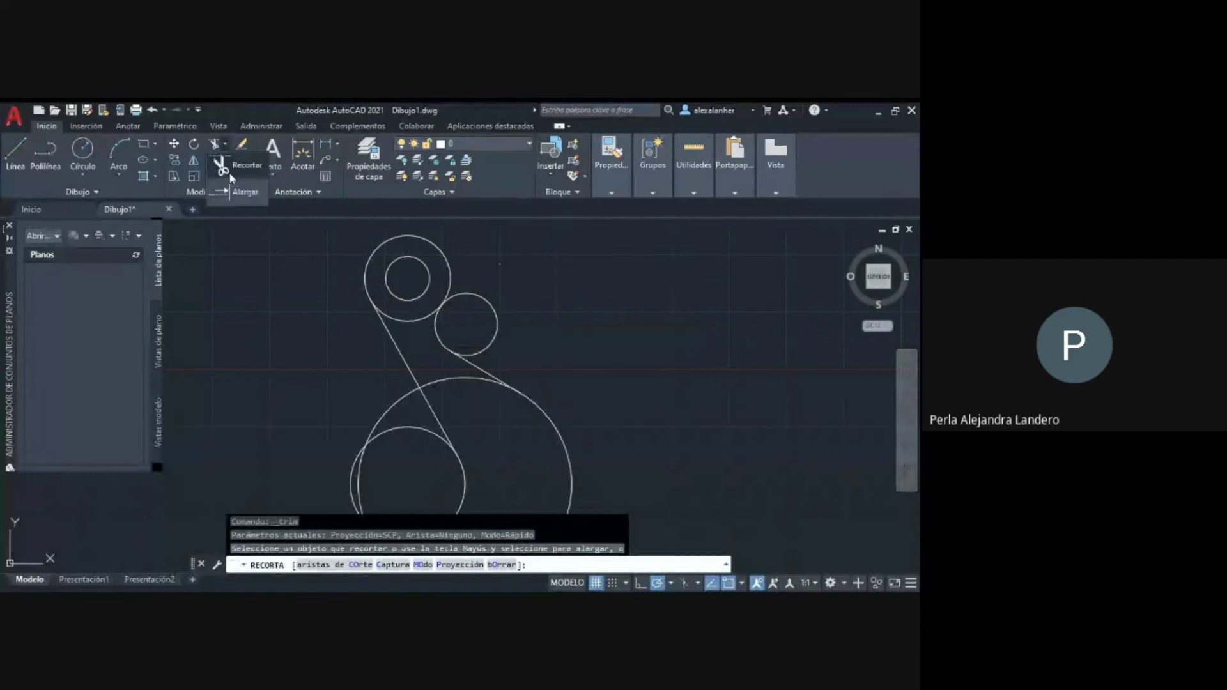
pyautogui.click(232, 173)
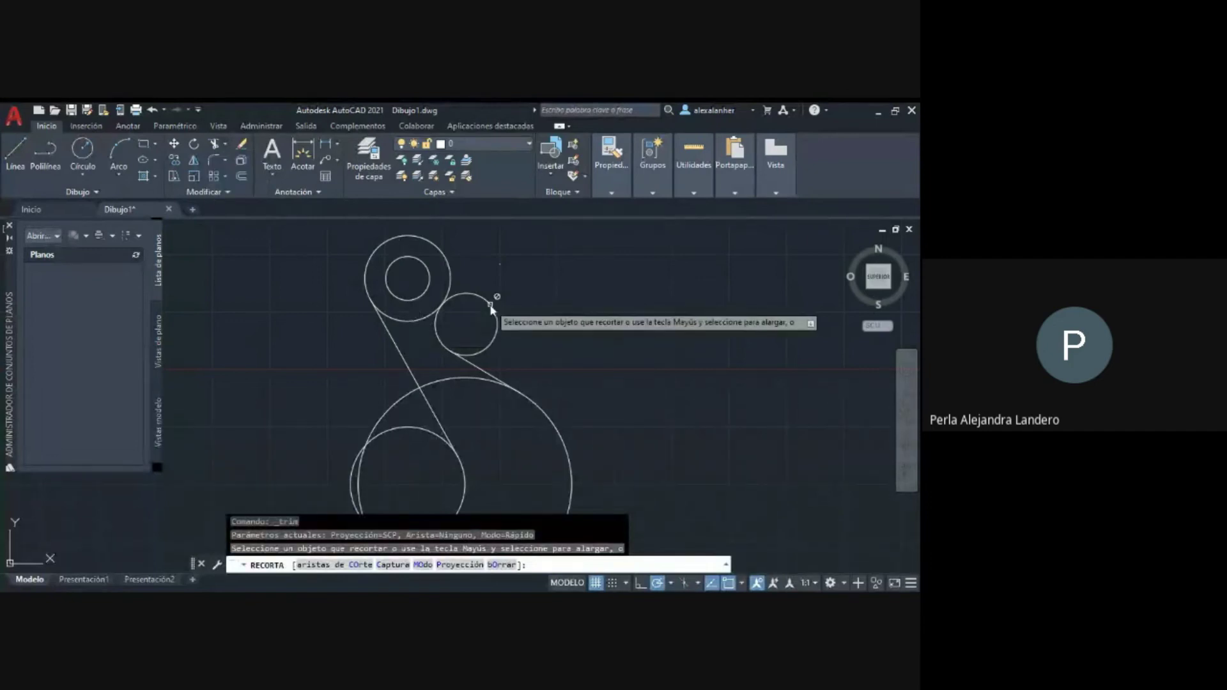
pyautogui.click(393, 401)
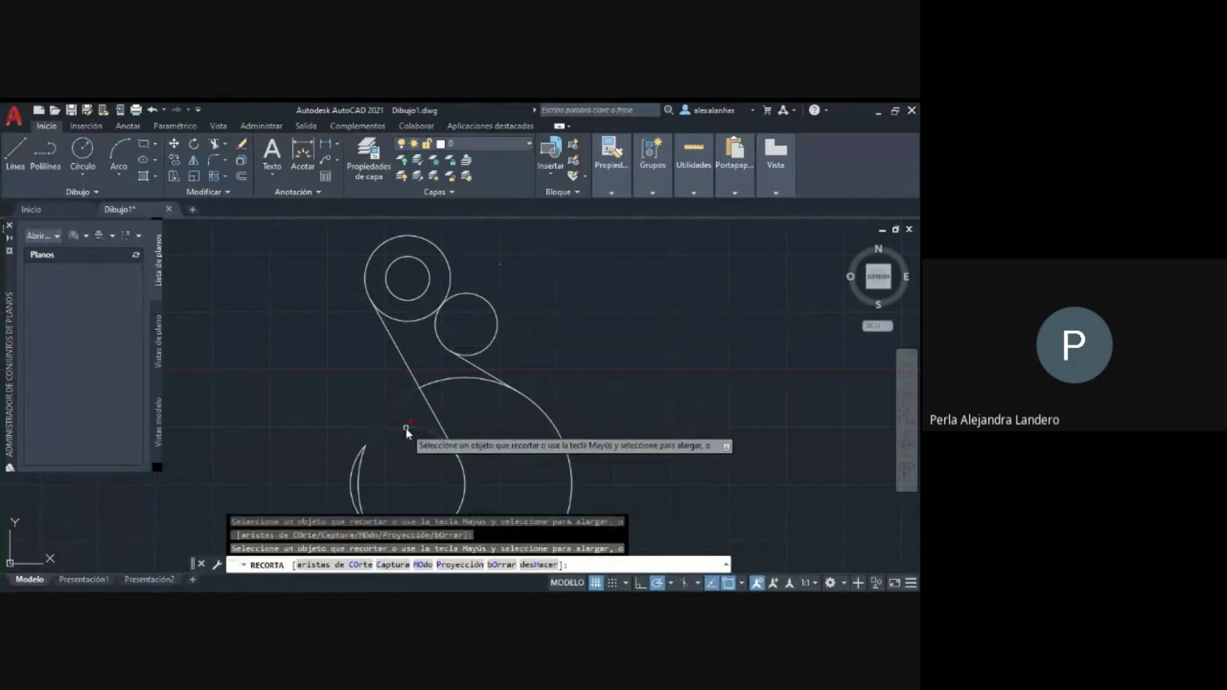
pyautogui.click(359, 458)
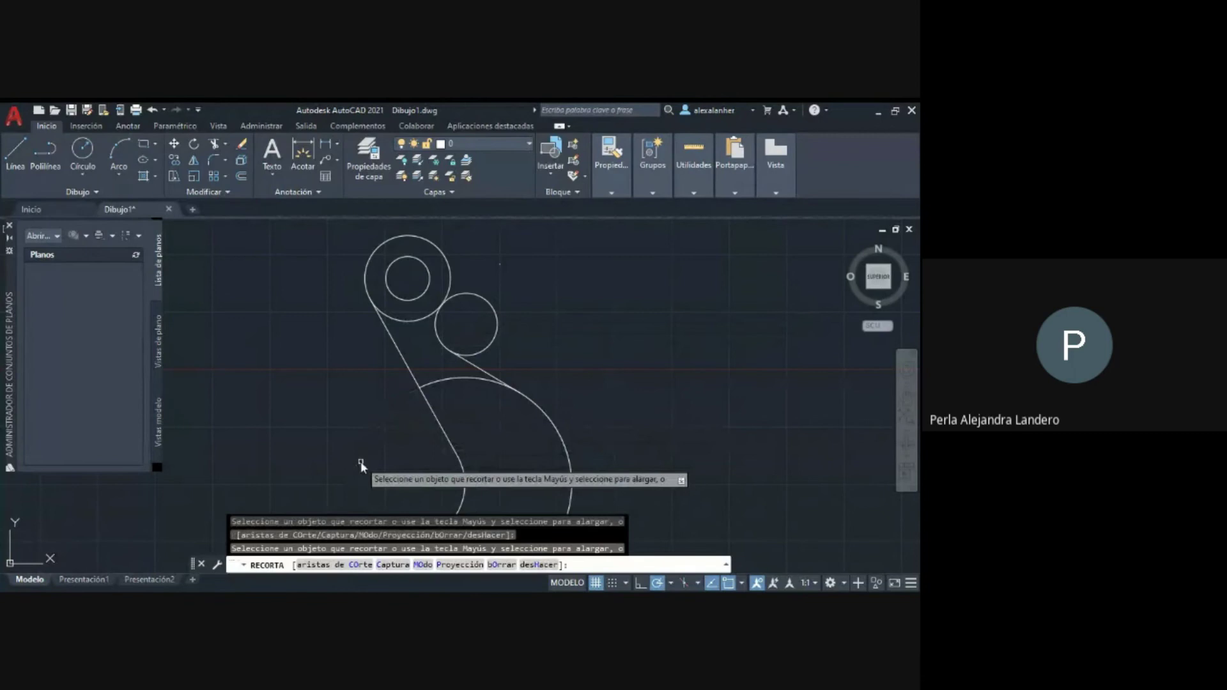
pyautogui.click(461, 380)
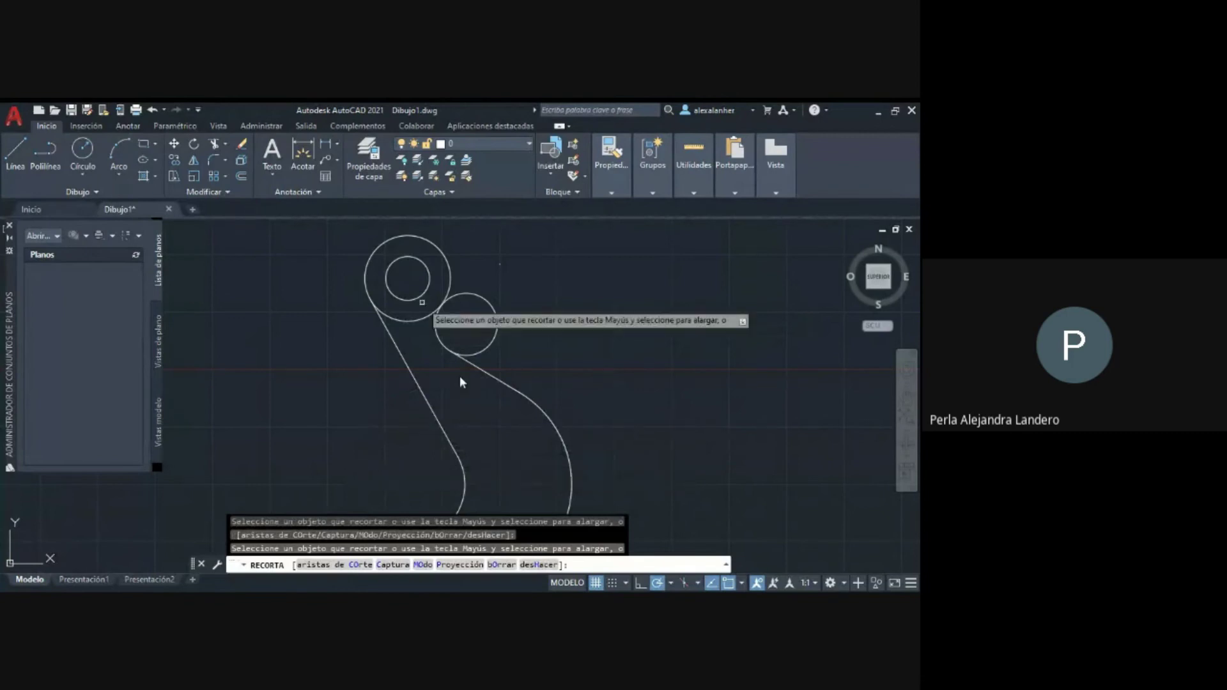
pyautogui.click(412, 325)
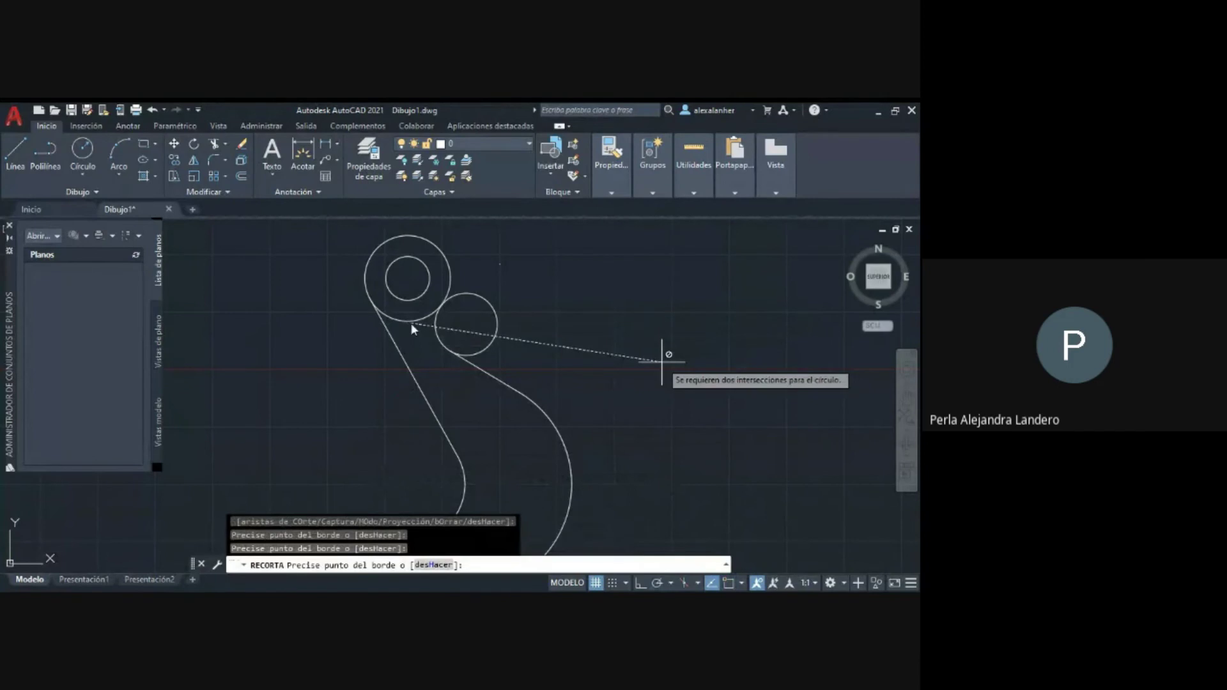
pyautogui.press('Escape')
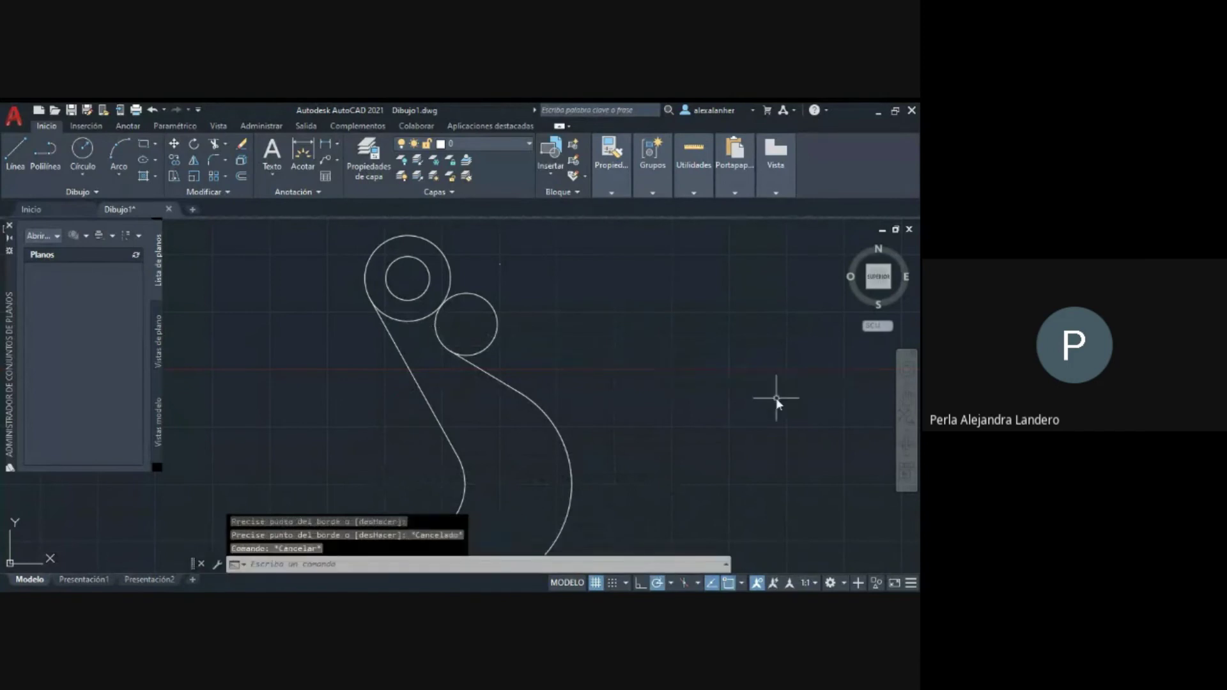
pyautogui.write('p')
pyautogui.press('Return')
pyautogui.moveTo(776, 398)
pyautogui.mouseDown()
pyautogui.moveTo(649, 333)
pyautogui.moveTo(644, 363)
pyautogui.mouseUp()
pyautogui.press('Escape')
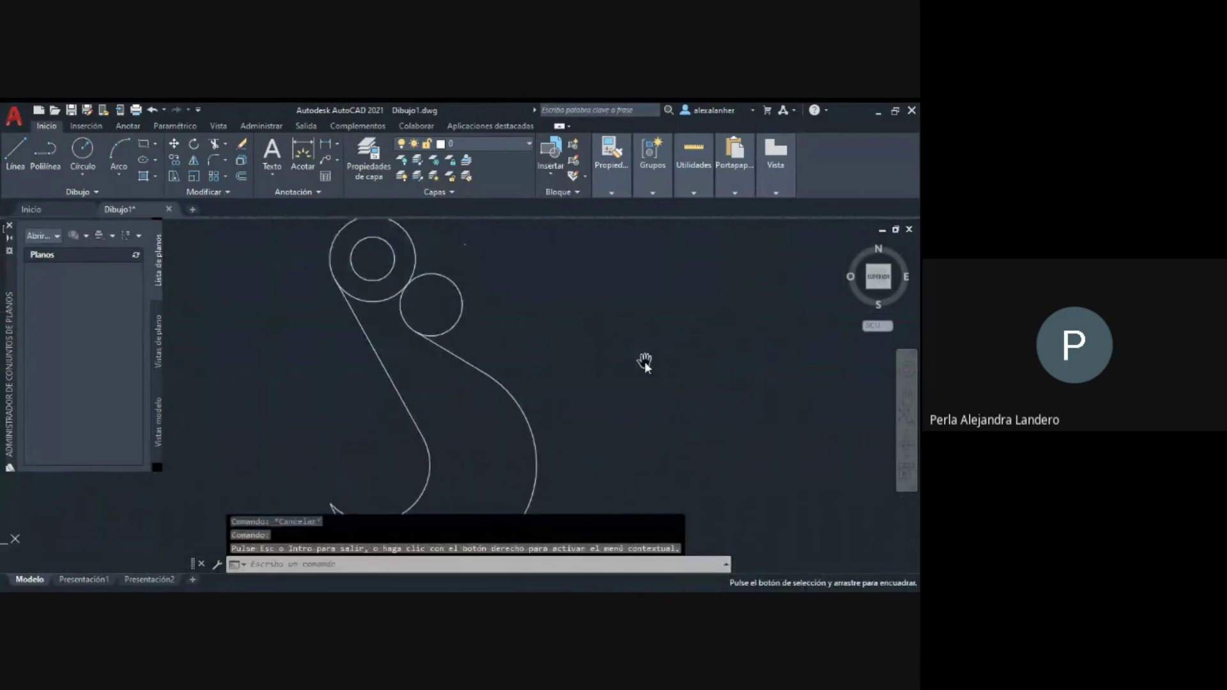
pyautogui.press('Escape')
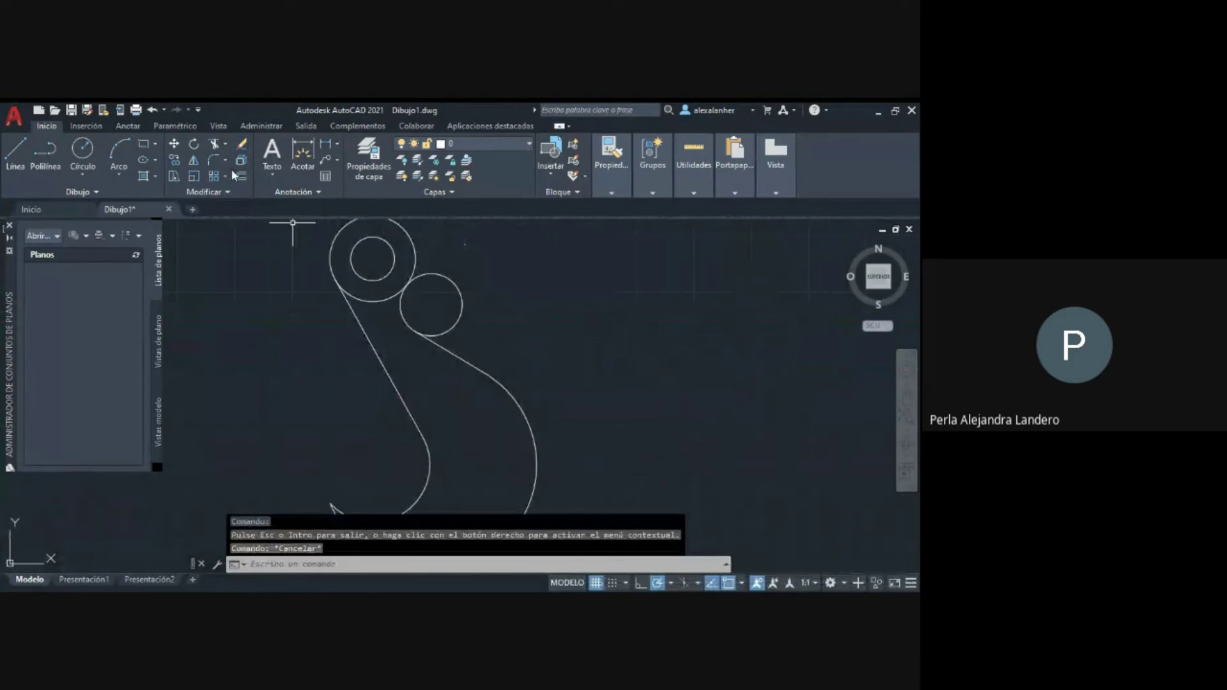
pyautogui.click(234, 175)
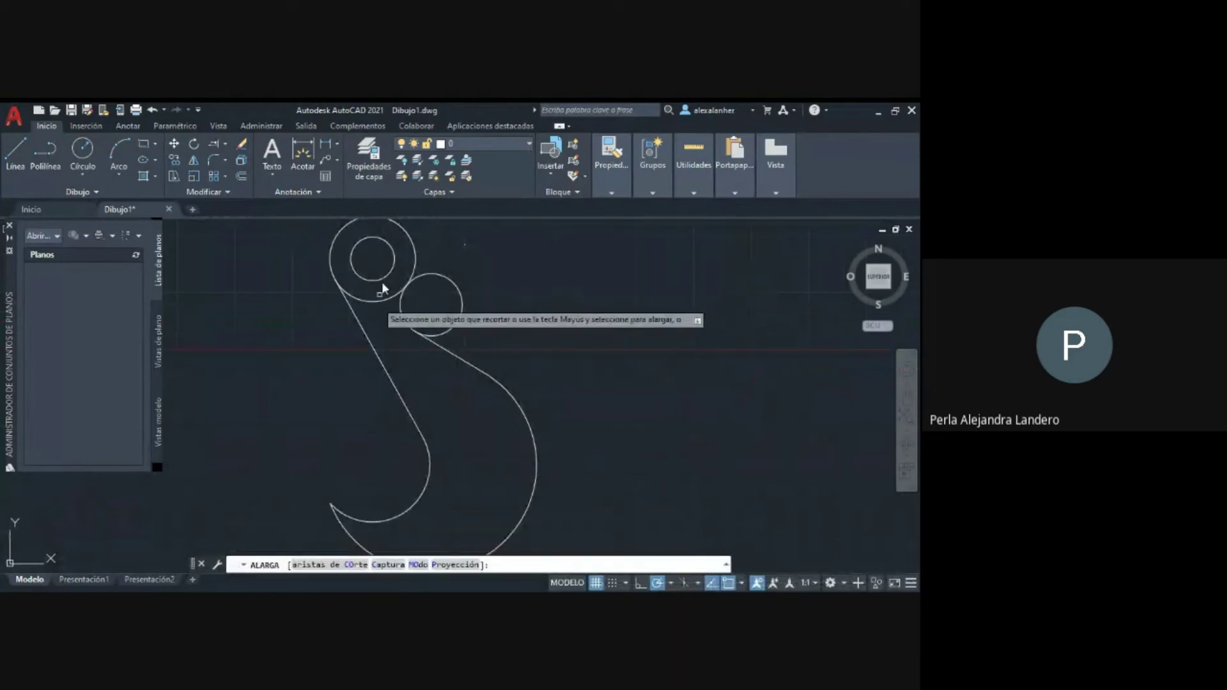
pyautogui.click(378, 303)
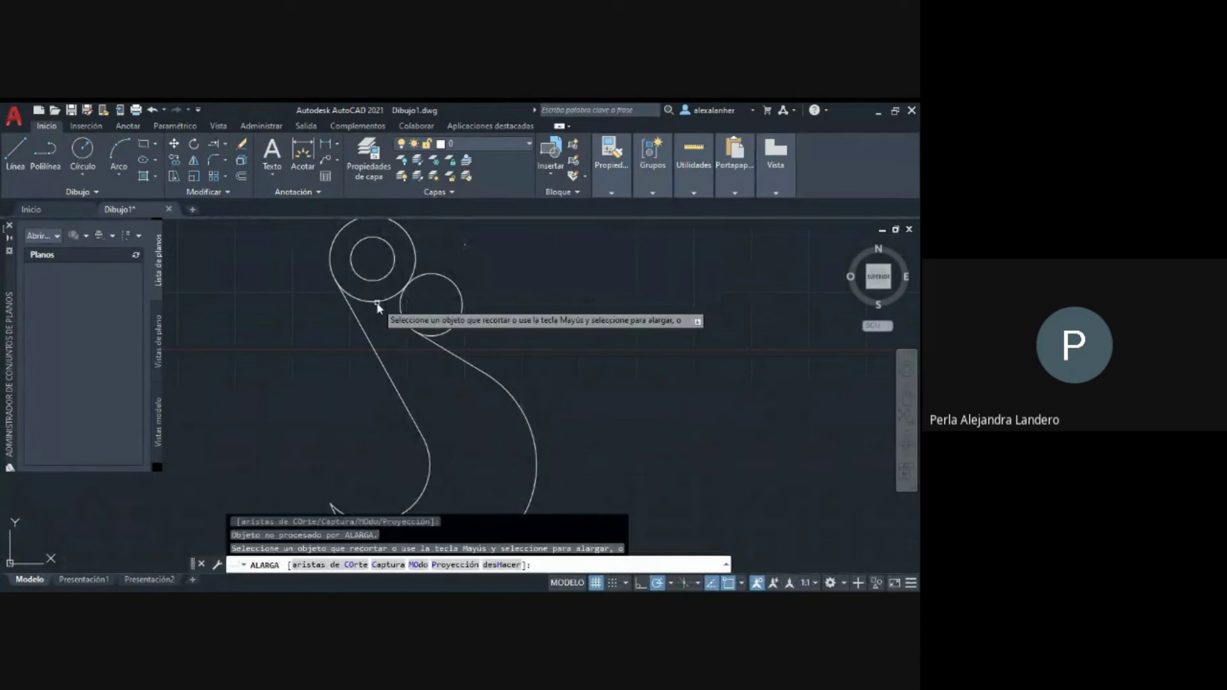
pyautogui.click(348, 566)
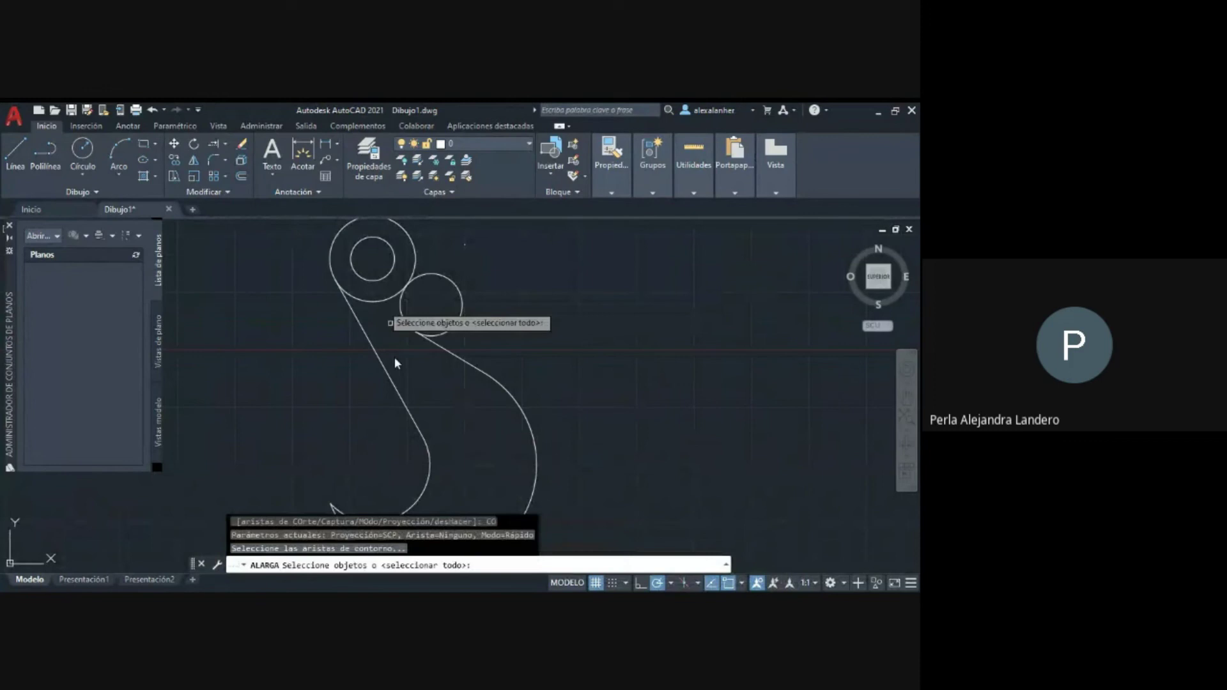
pyautogui.press('Return')
pyautogui.click(378, 300)
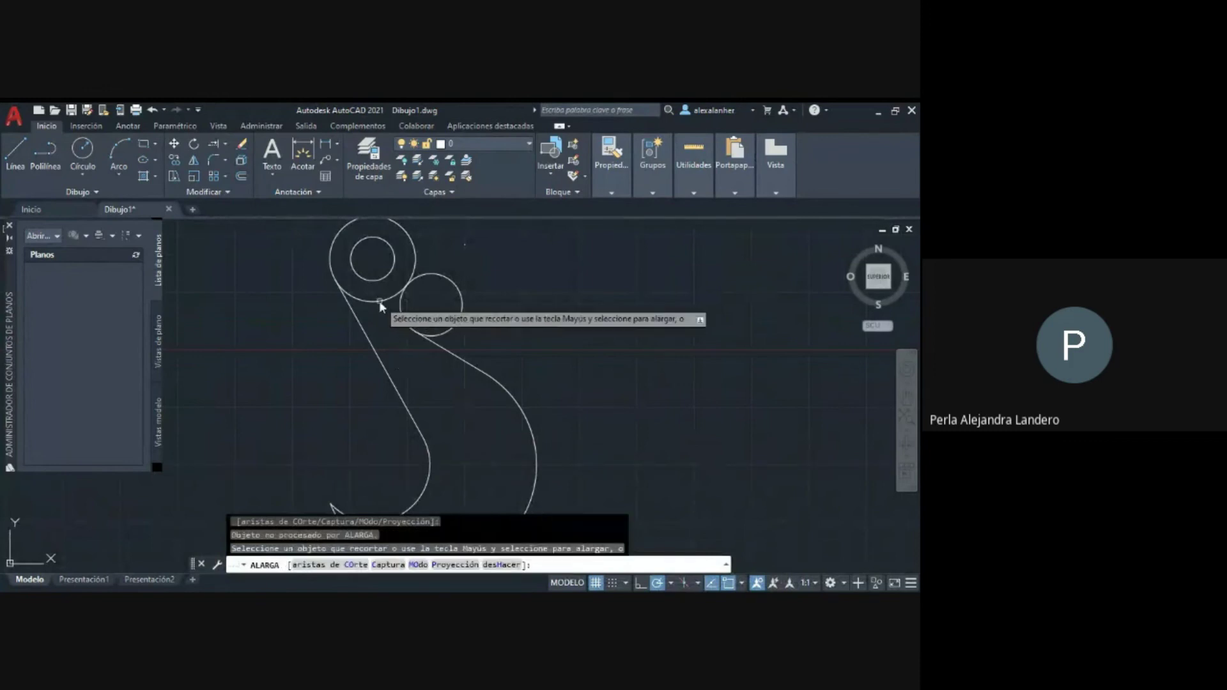
pyautogui.click(449, 320)
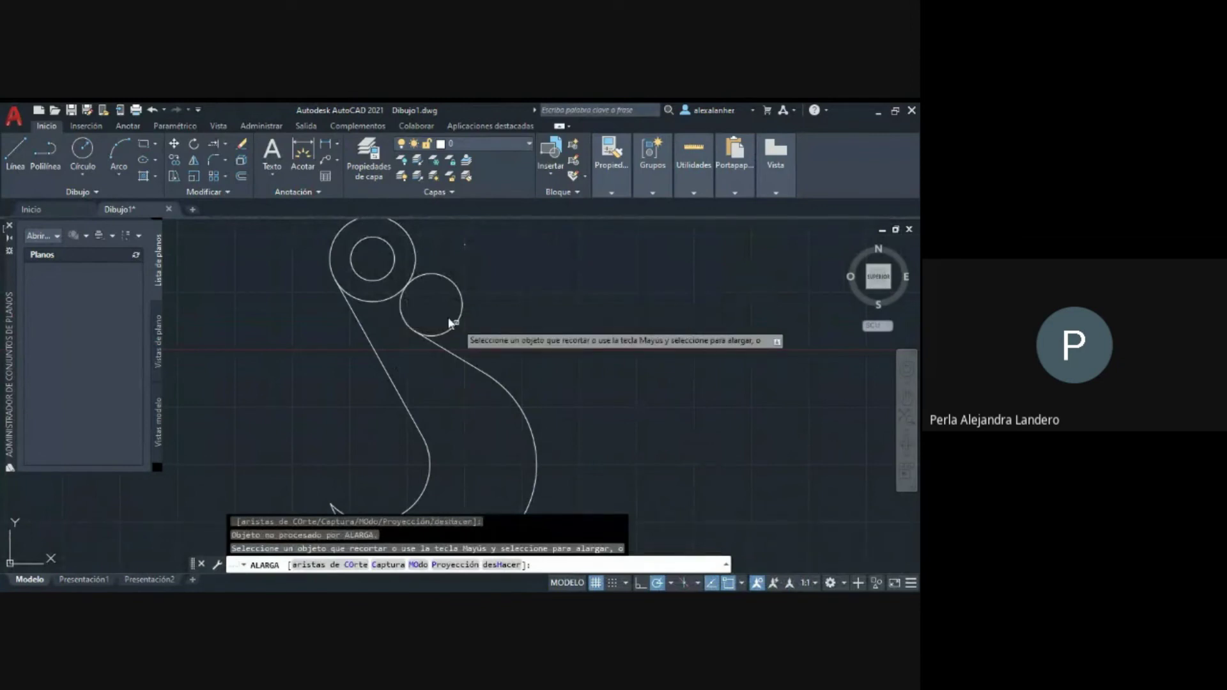
pyautogui.write('P')
pyautogui.press('Return')
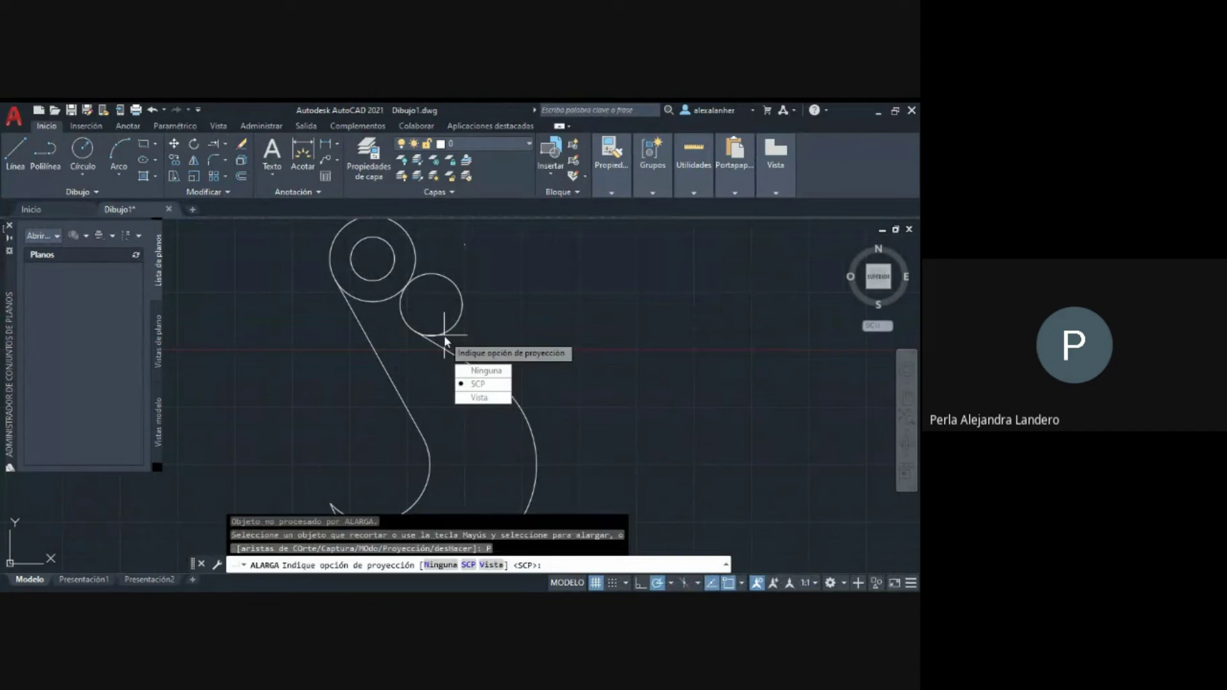
pyautogui.click(486, 385)
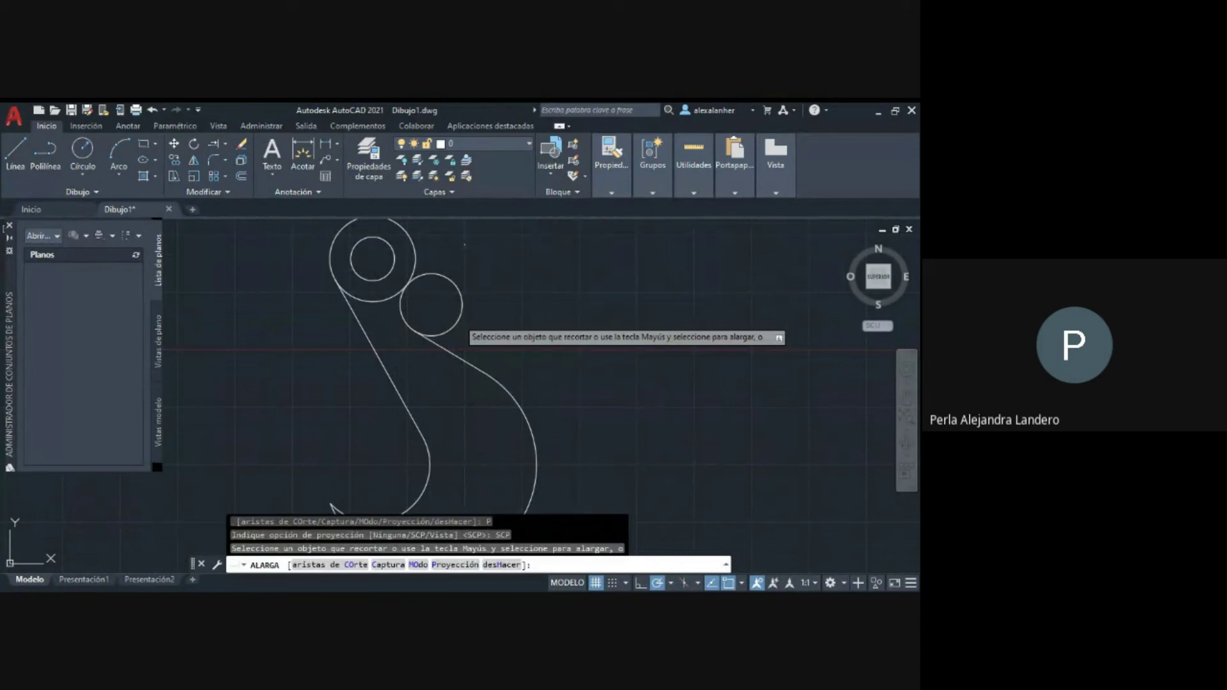
pyautogui.write('CO')
pyautogui.press('Return')
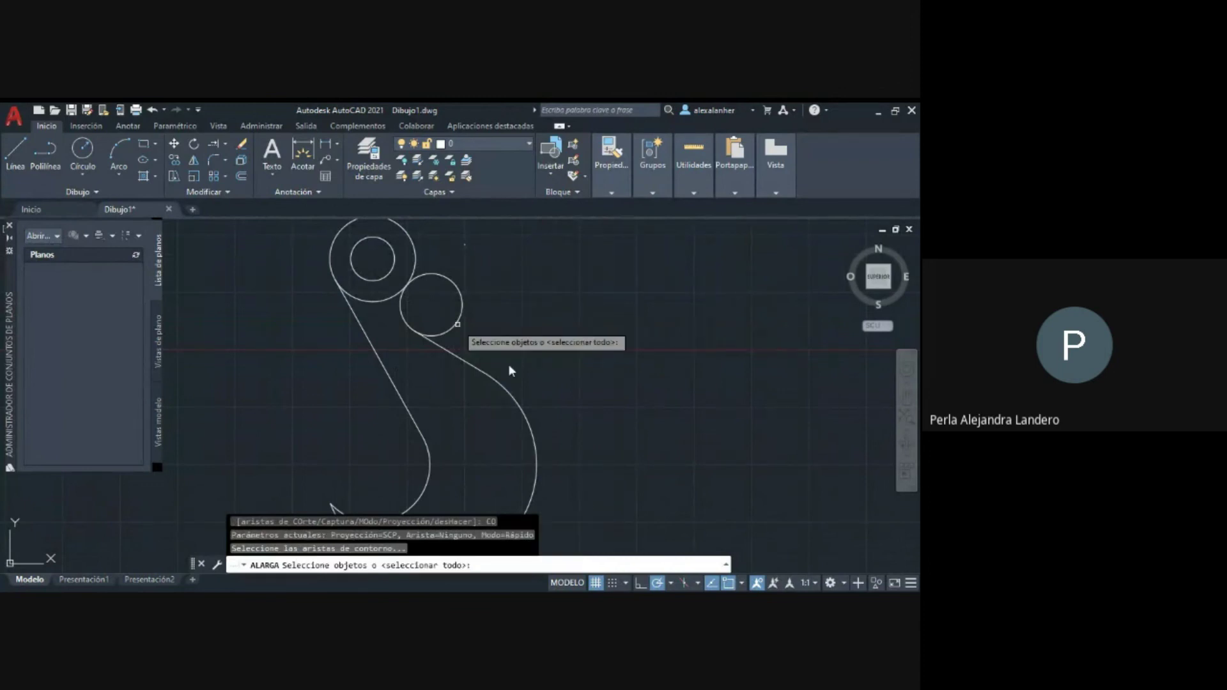
pyautogui.doubleClick(458, 326)
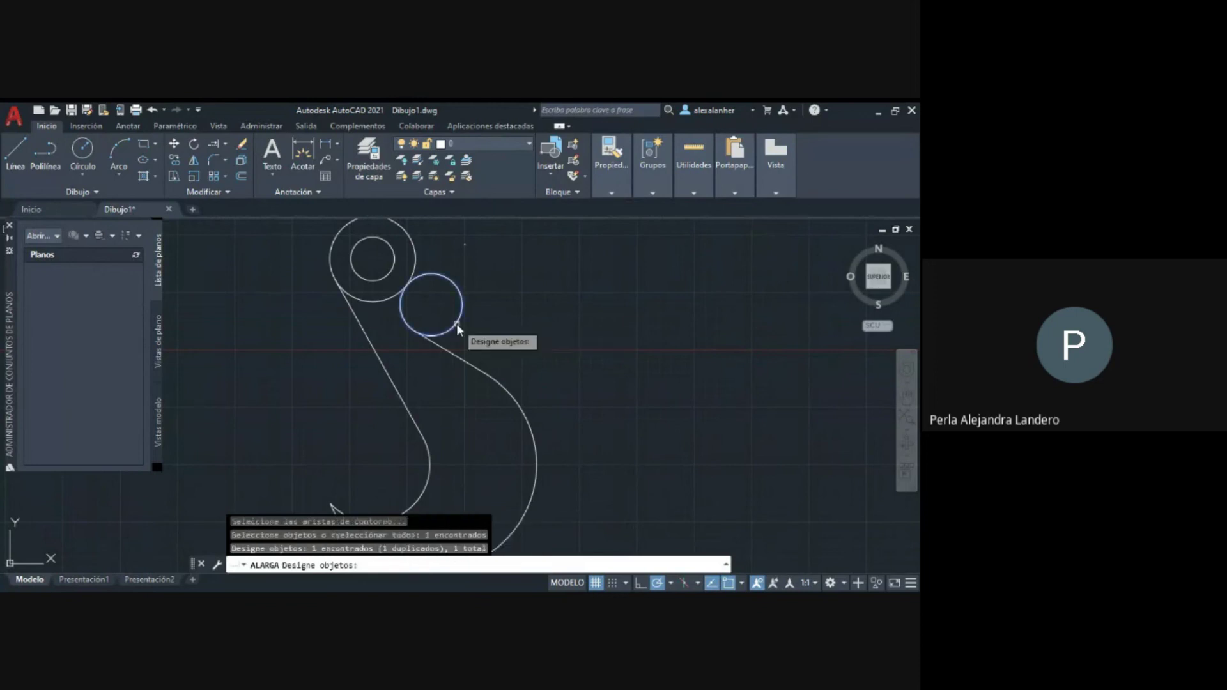
pyautogui.press('Return')
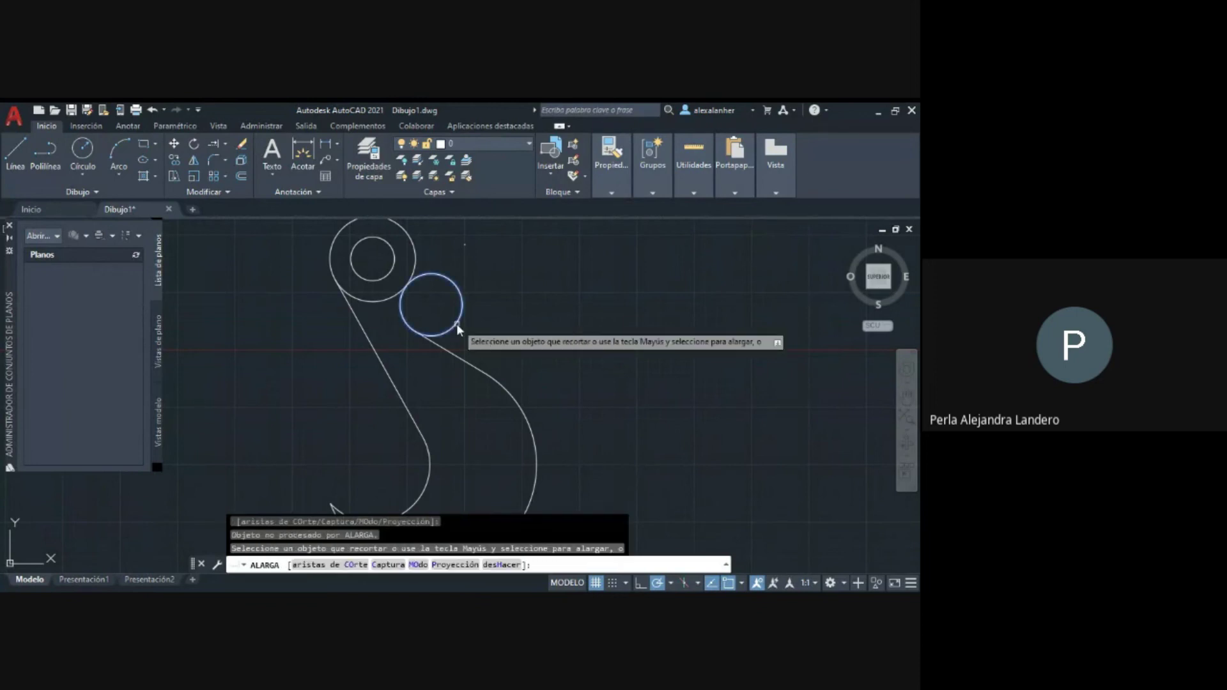
pyautogui.press('Escape')
pyautogui.click(391, 300)
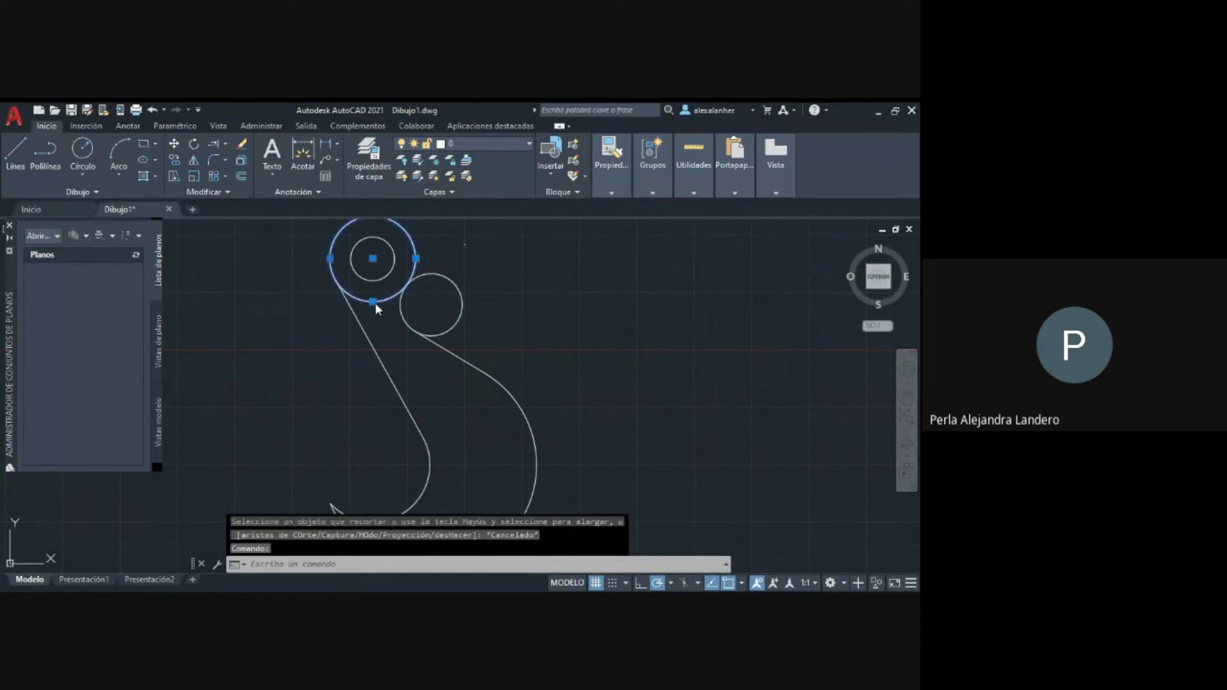
pyautogui.click(374, 301)
pyautogui.press('Escape')
pyautogui.press('Escape')
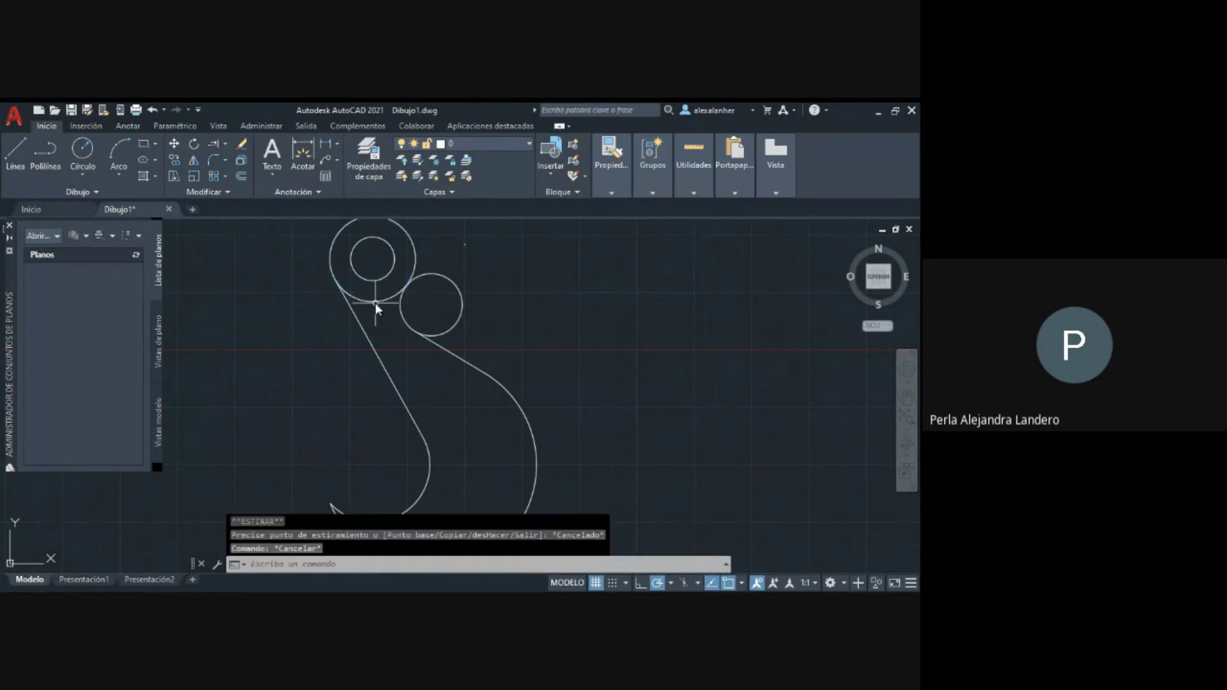
pyautogui.click(225, 145)
pyautogui.click(224, 144)
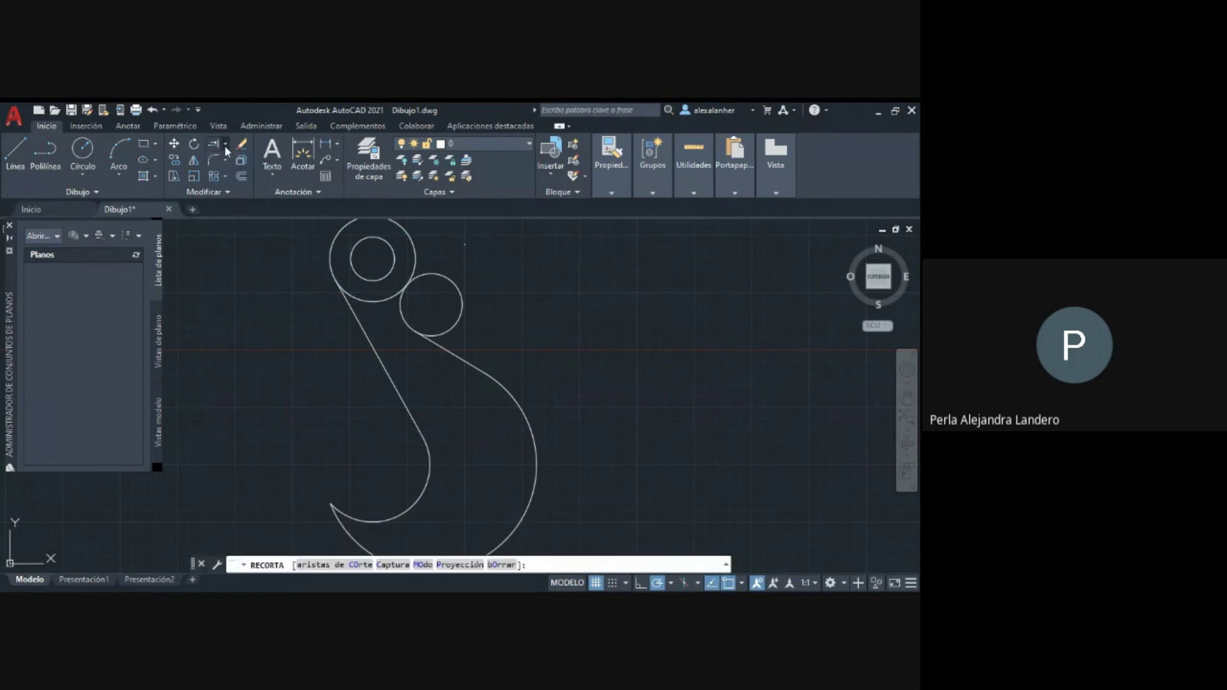
pyautogui.click(379, 301)
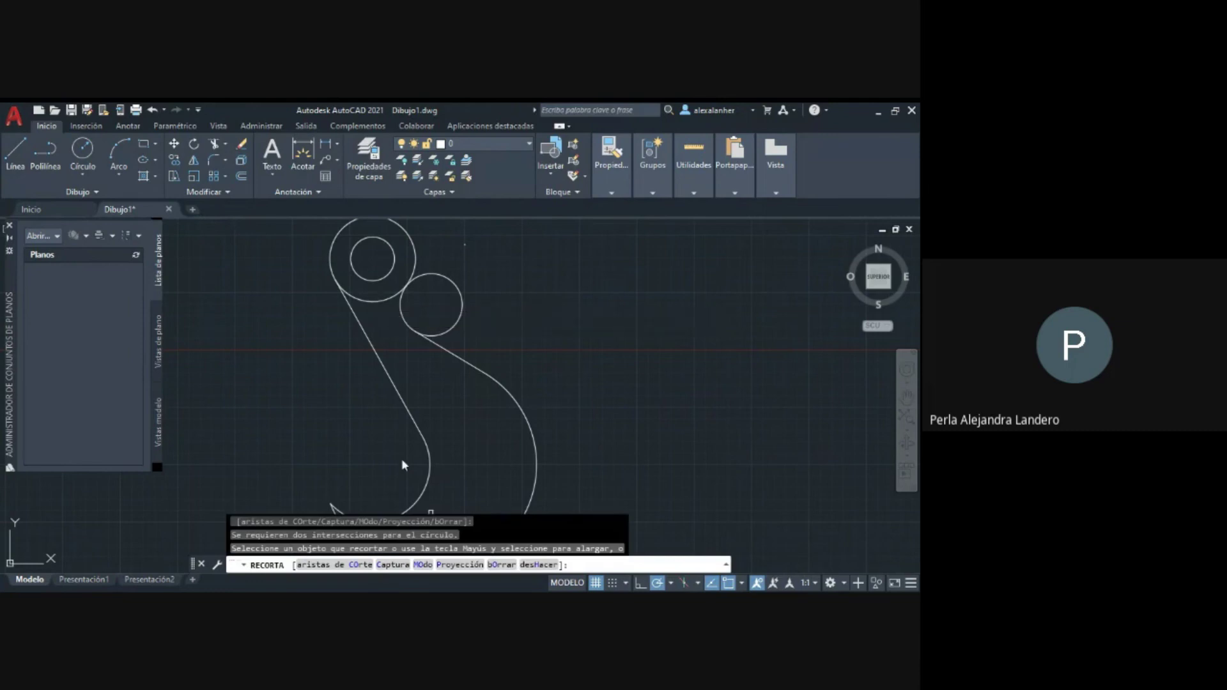
pyautogui.write('P')
pyautogui.press('Return')
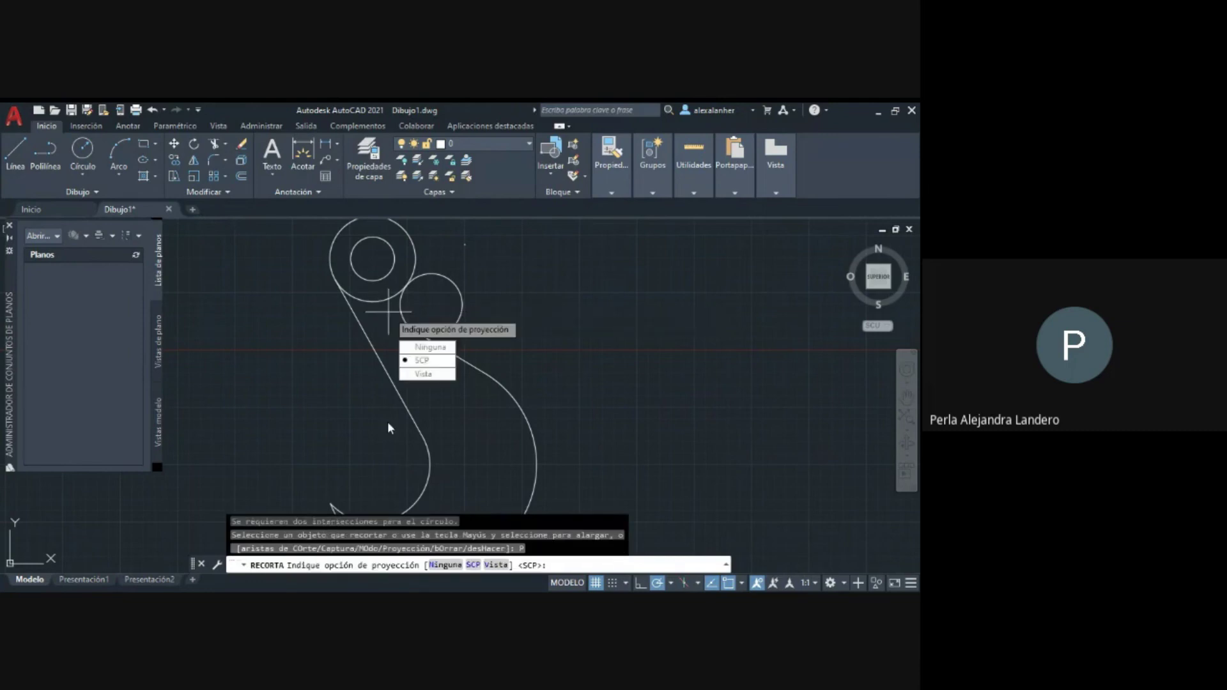
pyautogui.click(424, 375)
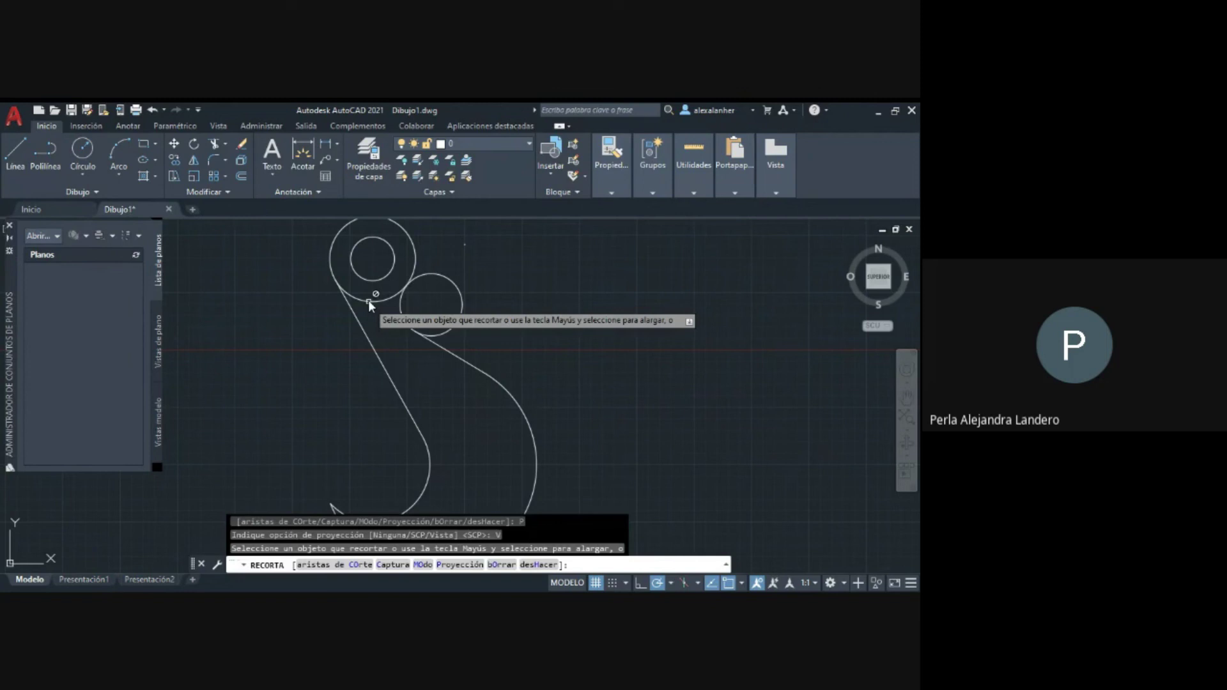
pyautogui.click(368, 301)
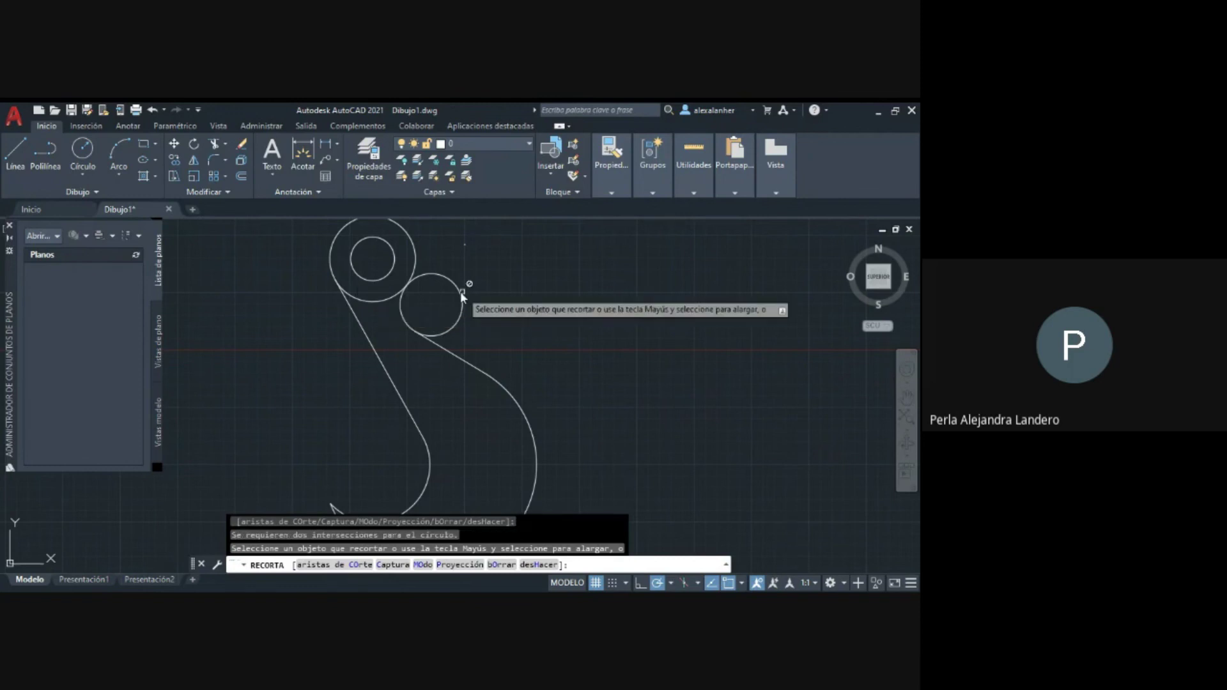
pyautogui.press('Escape')
pyautogui.press('Escape')
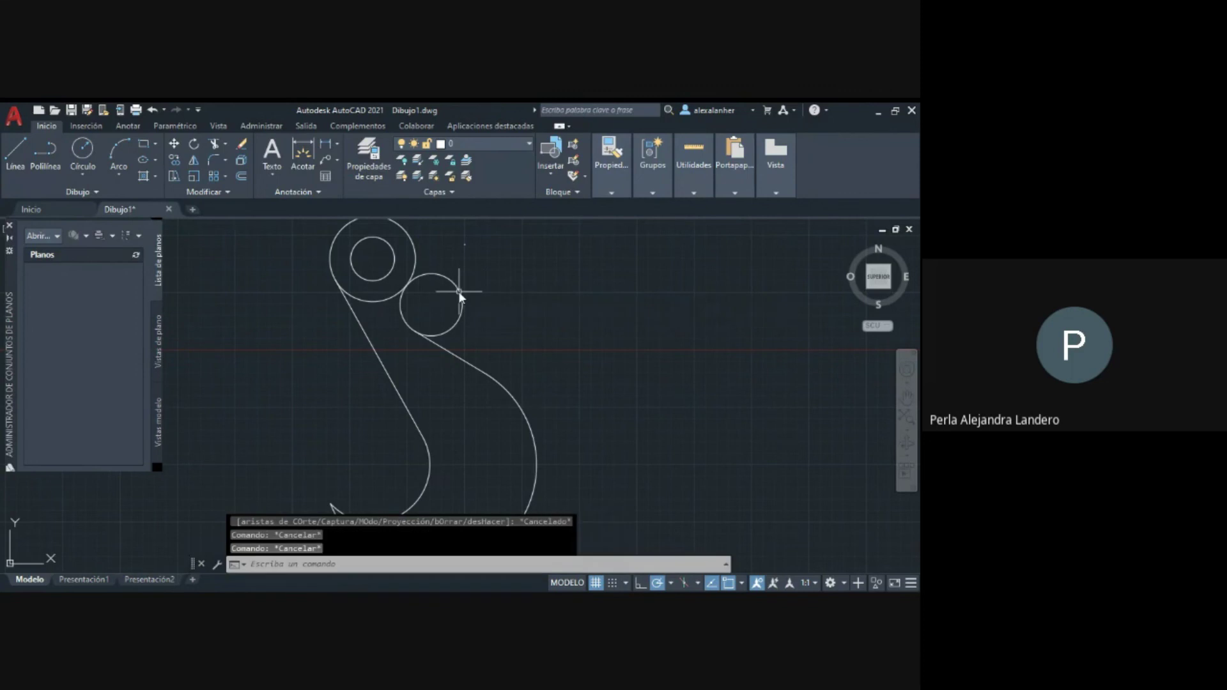
# Pan to the upper circles and trim away the small inner circle inside the large one.
pyautogui.click(681, 432)
pyautogui.press('Escape')
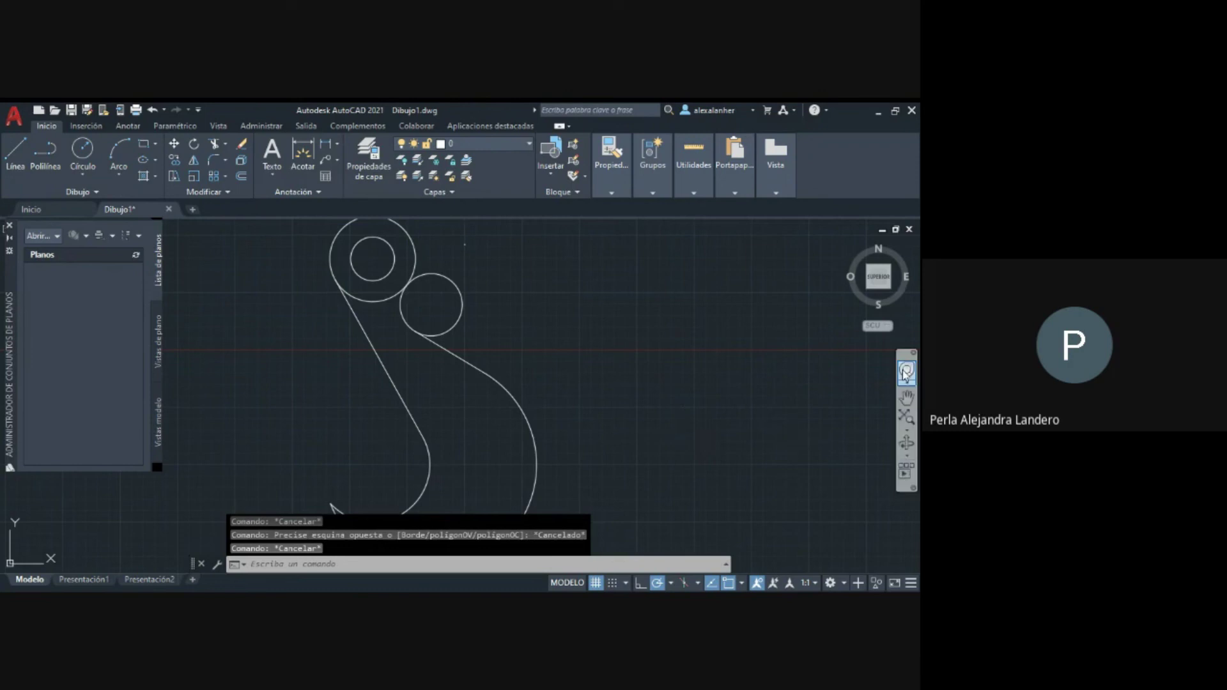
pyautogui.click(907, 398)
pyautogui.moveTo(669, 312); pyautogui.dragTo(666, 289)
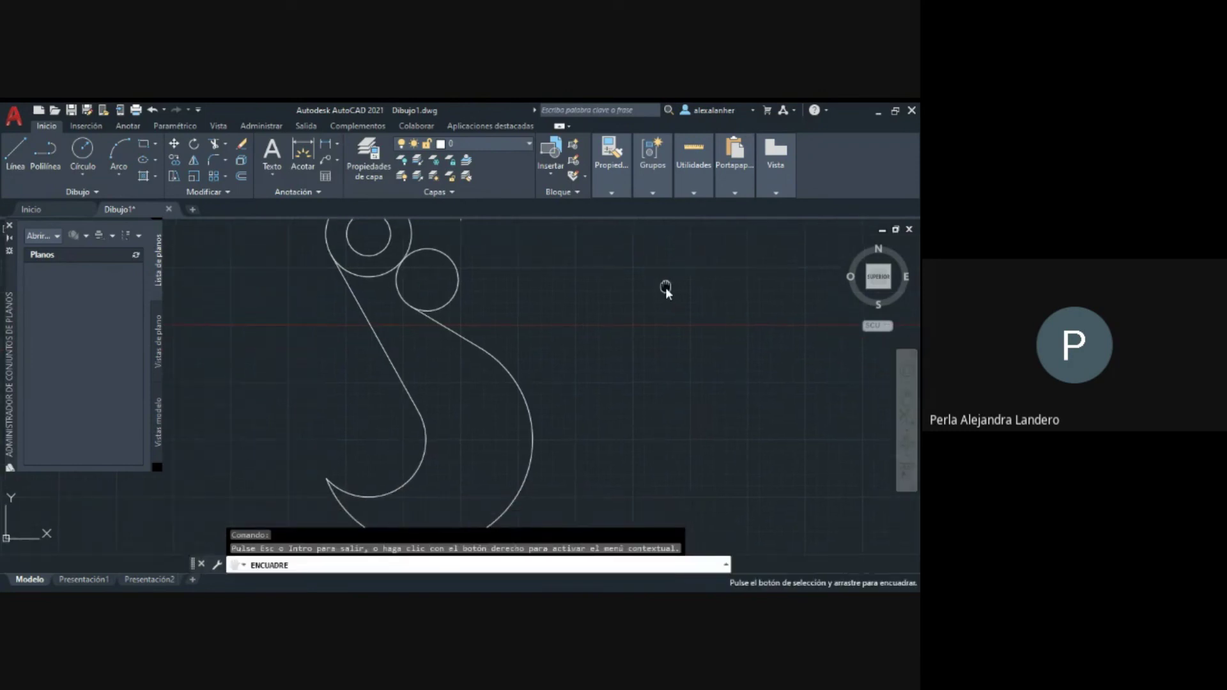
pyautogui.moveTo(374, 243); pyautogui.dragTo(378, 262)
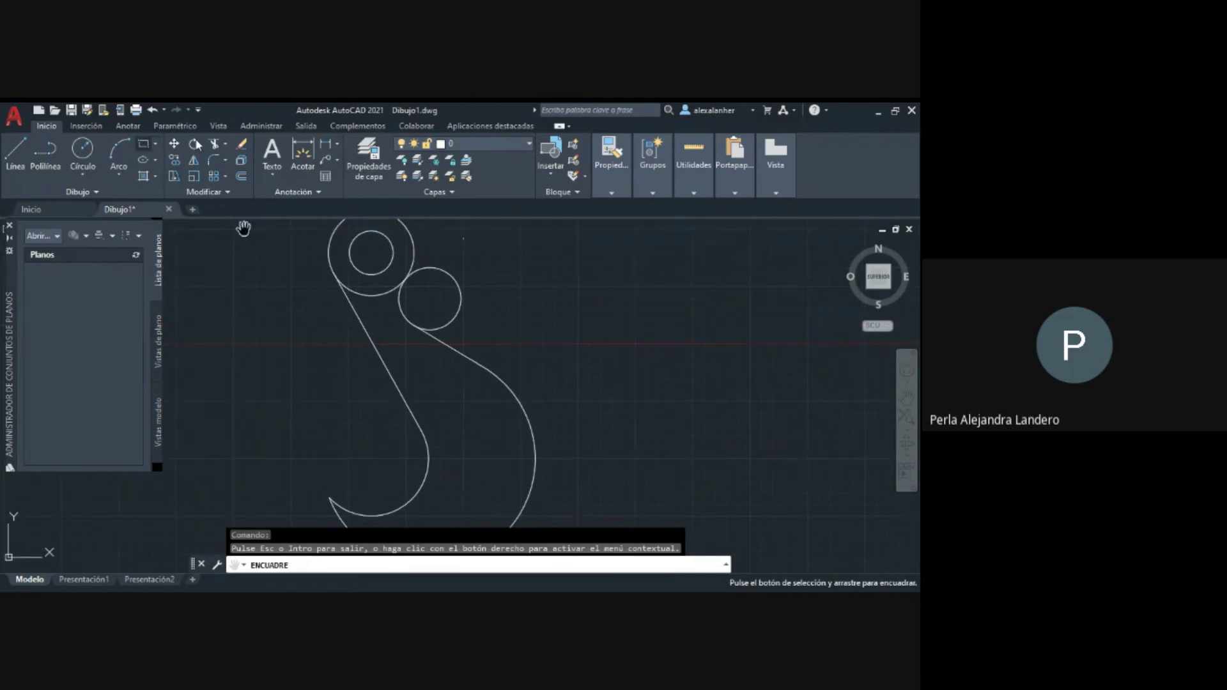
pyautogui.press('Escape')
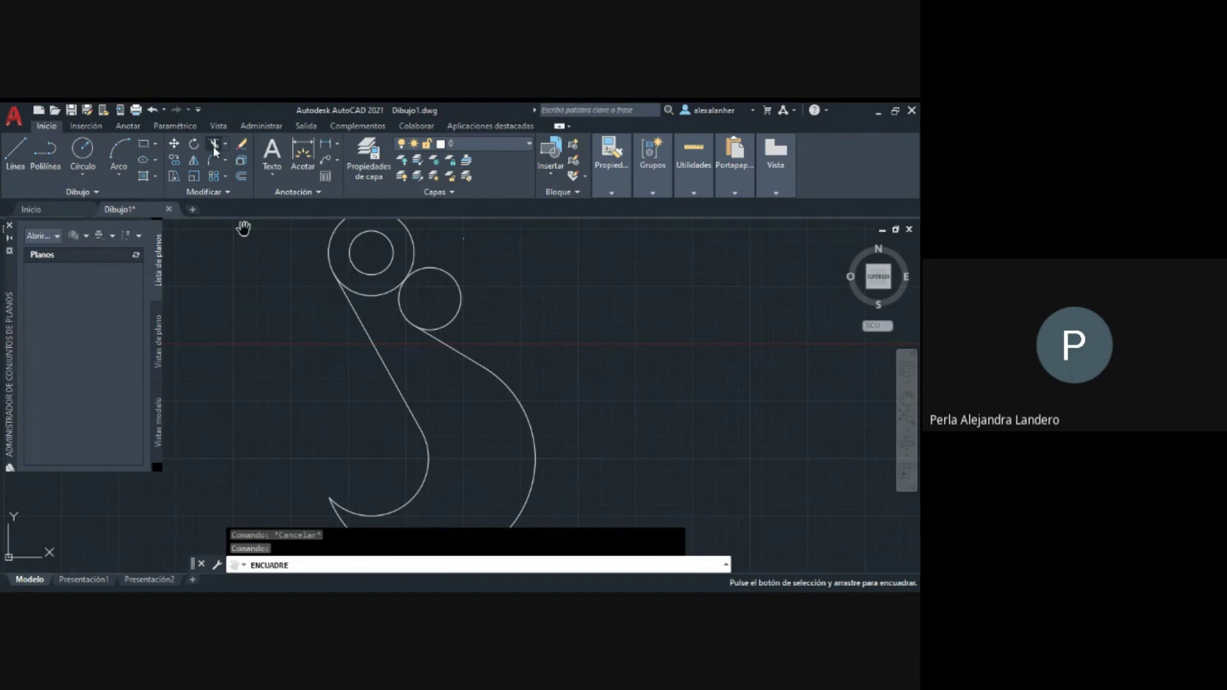
pyautogui.click(214, 146)
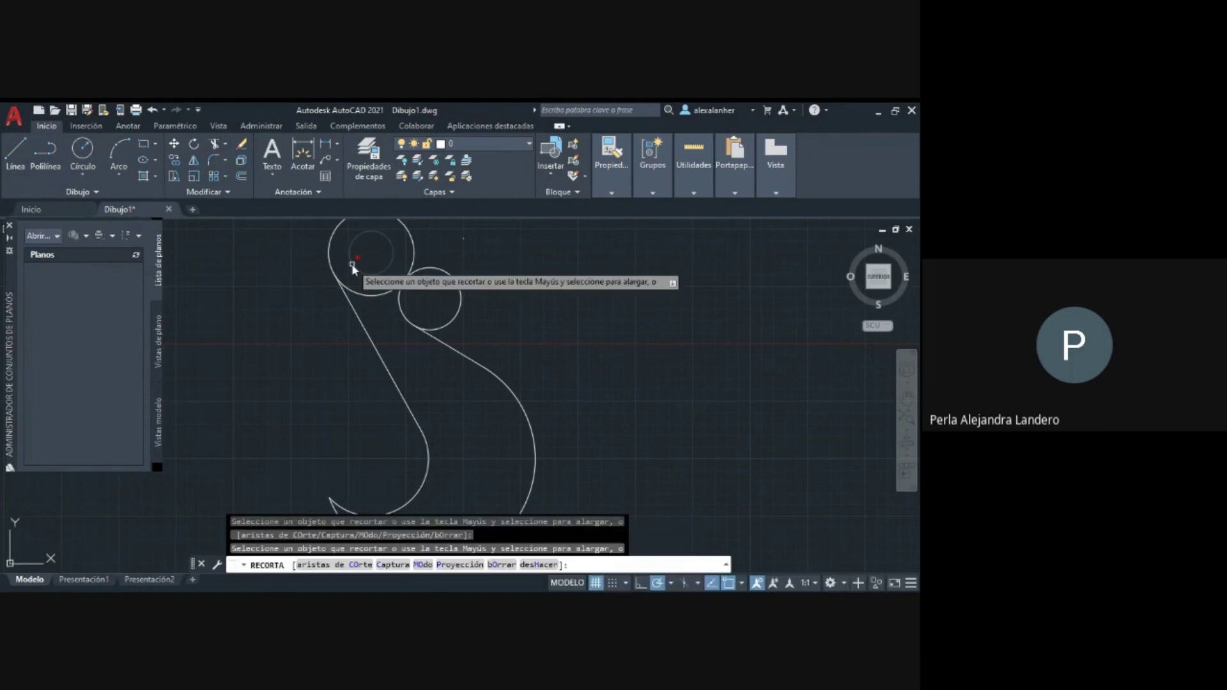
pyautogui.click(352, 265)
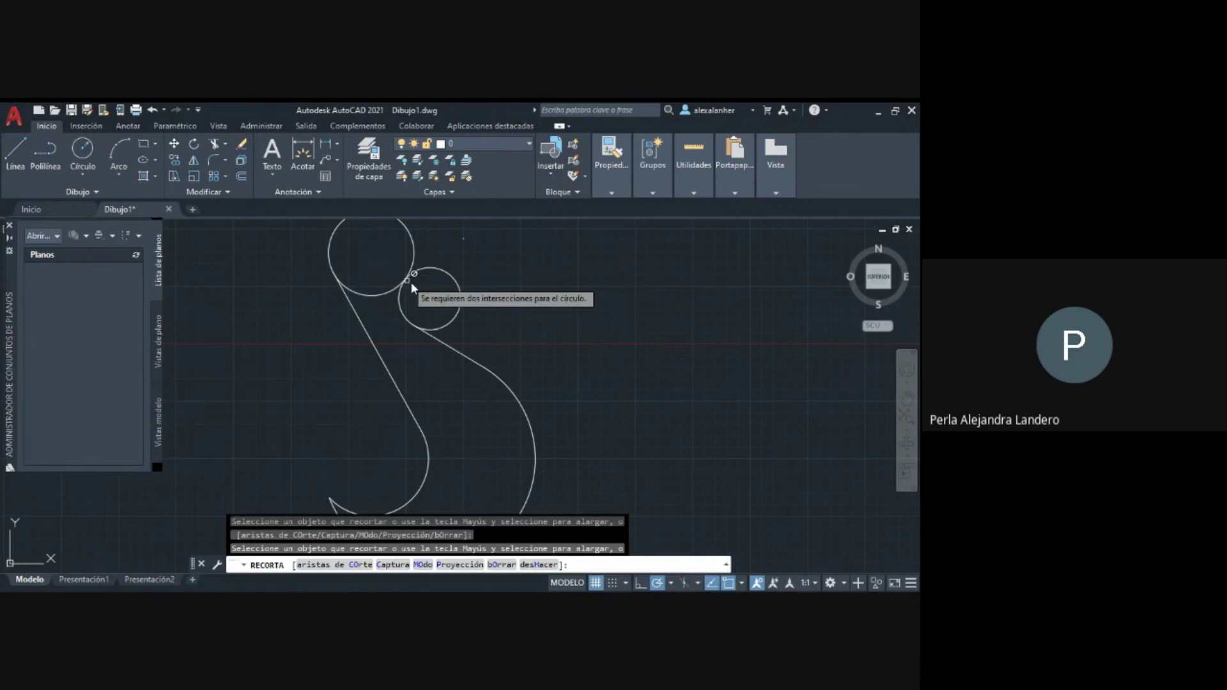
pyautogui.press('Escape')
pyautogui.press('Escape')
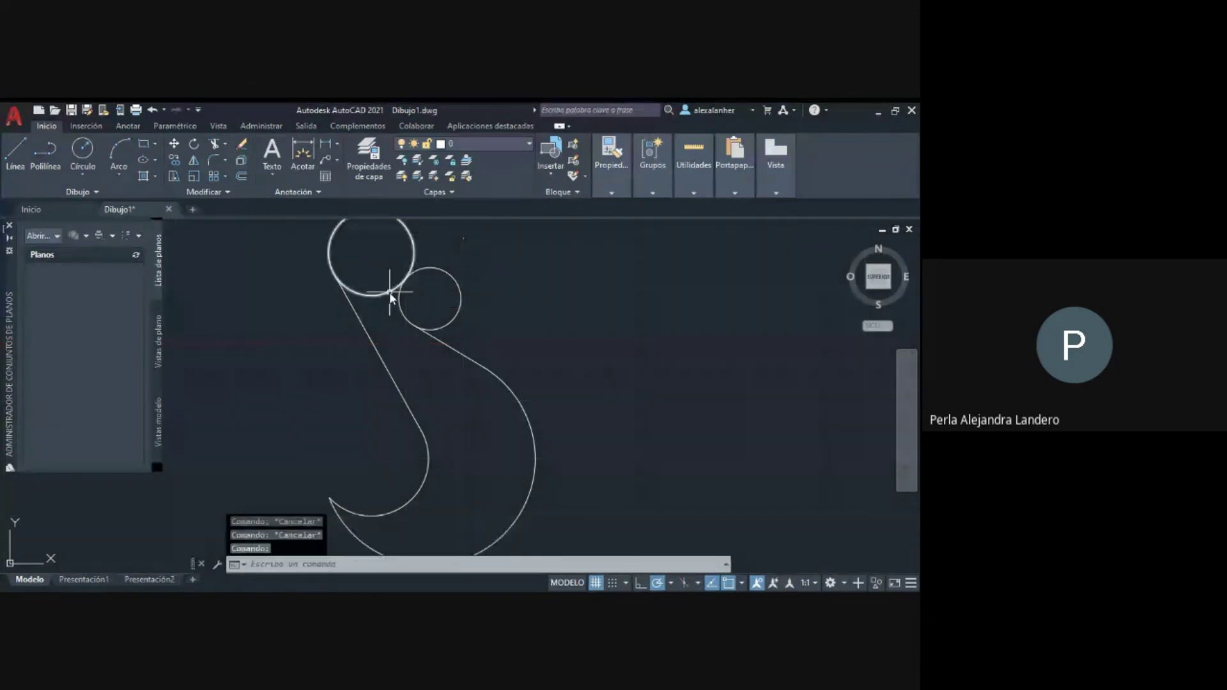
# Select then deselect the large upper circle, and pan to recentre the hook outline.
pyautogui.click(389, 292)
pyautogui.click(497, 278)
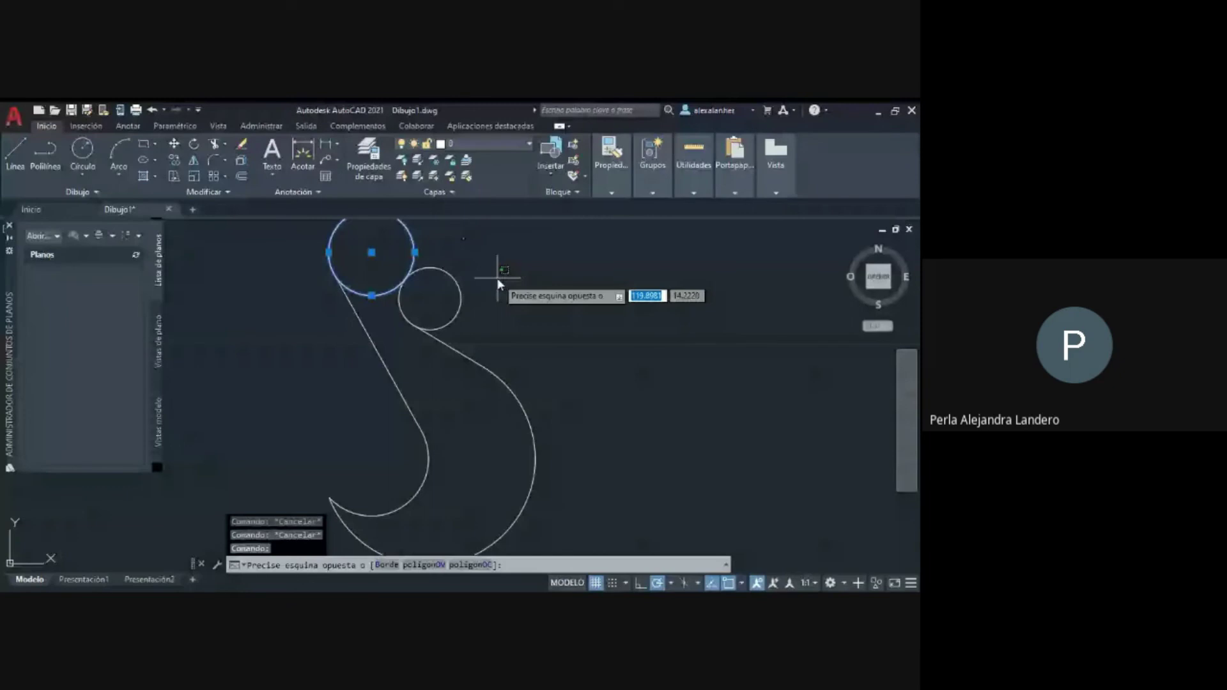
pyautogui.press('Escape')
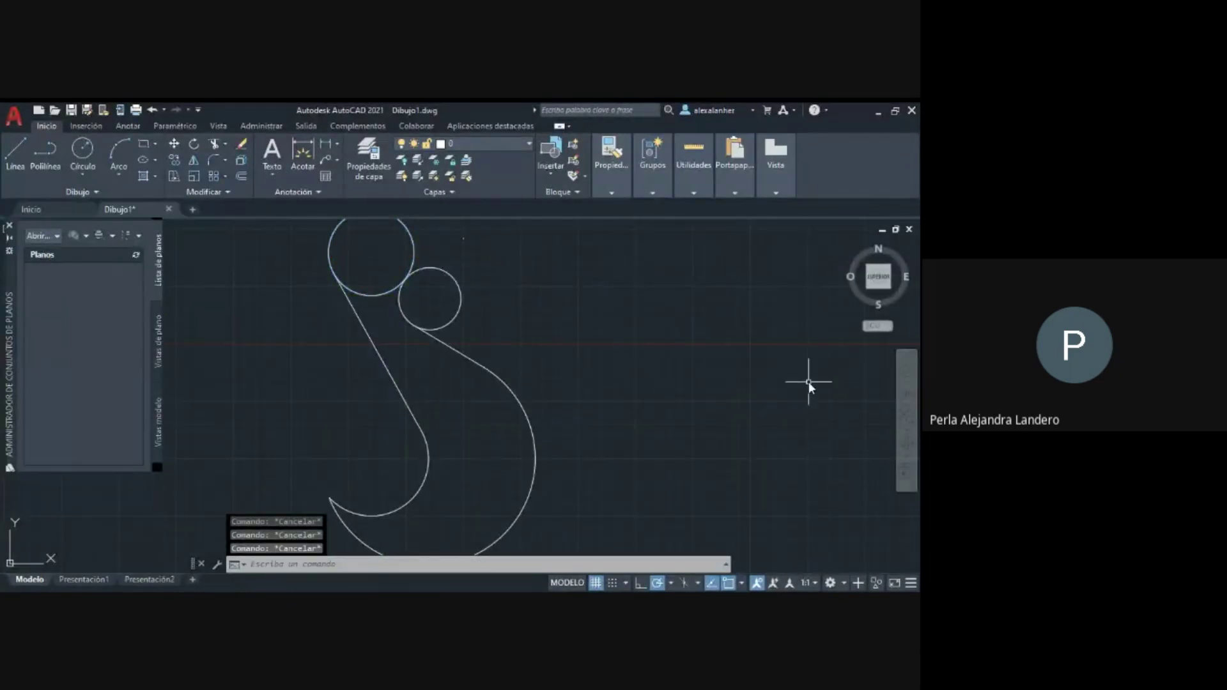
pyautogui.click(907, 399)
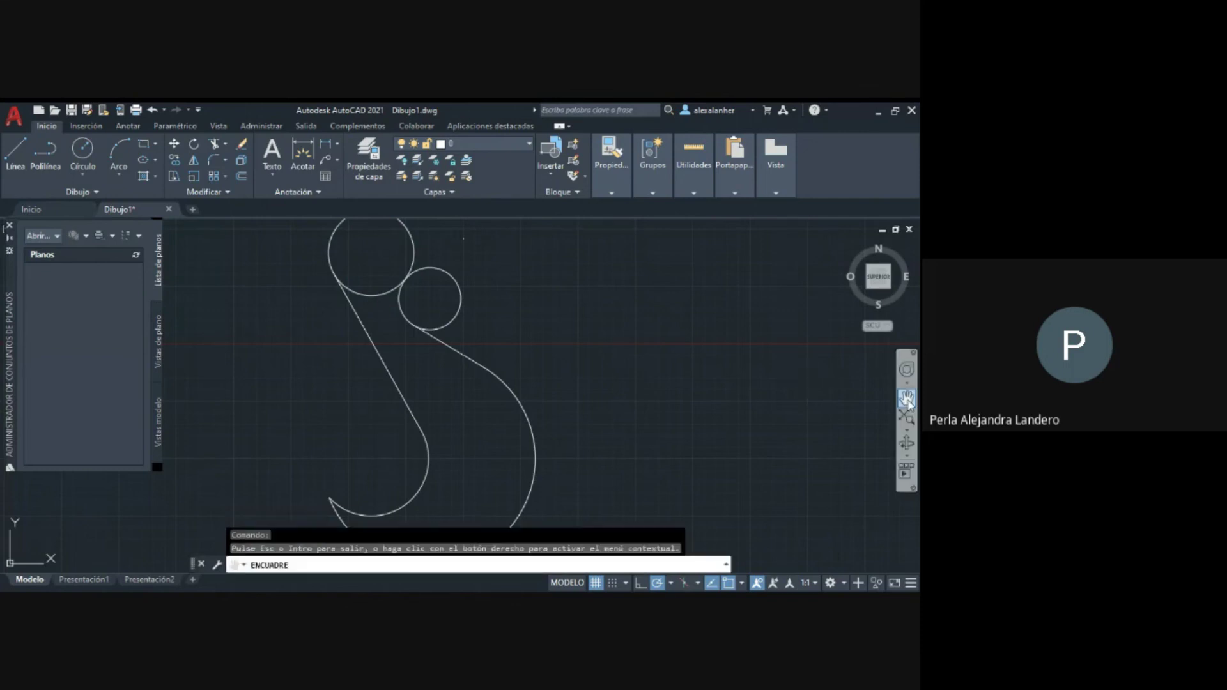
pyautogui.moveTo(662, 364); pyautogui.dragTo(662, 377)
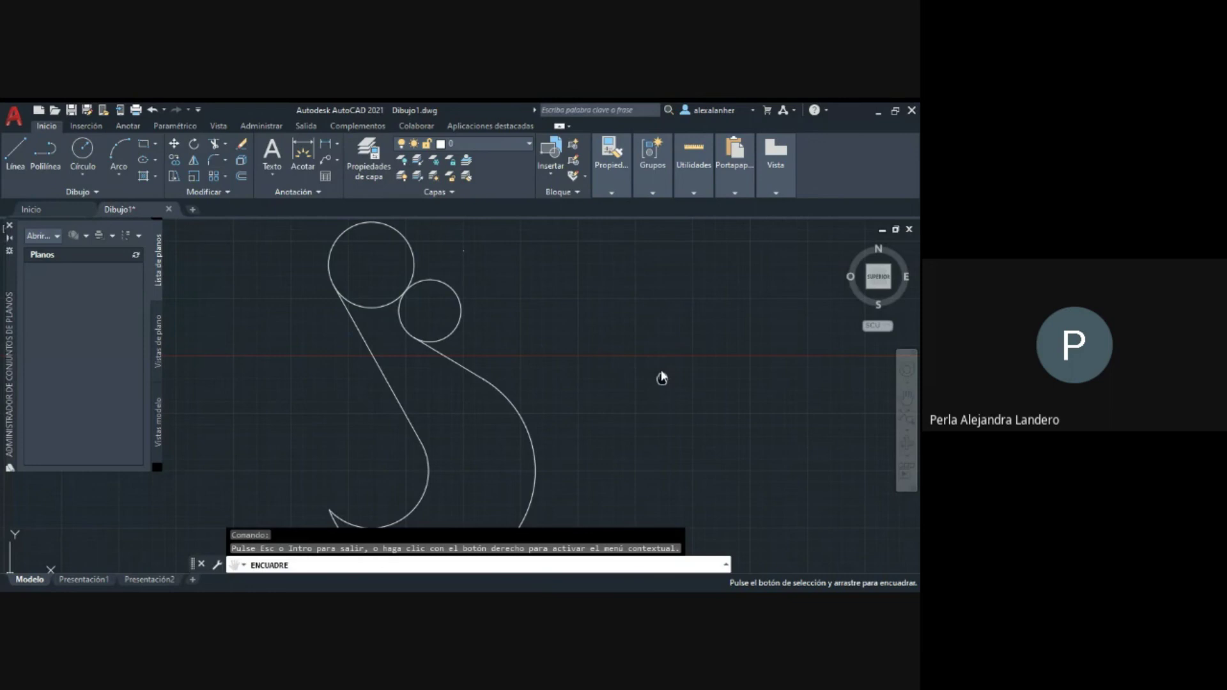
pyautogui.moveTo(662, 378); pyautogui.dragTo(659, 368)
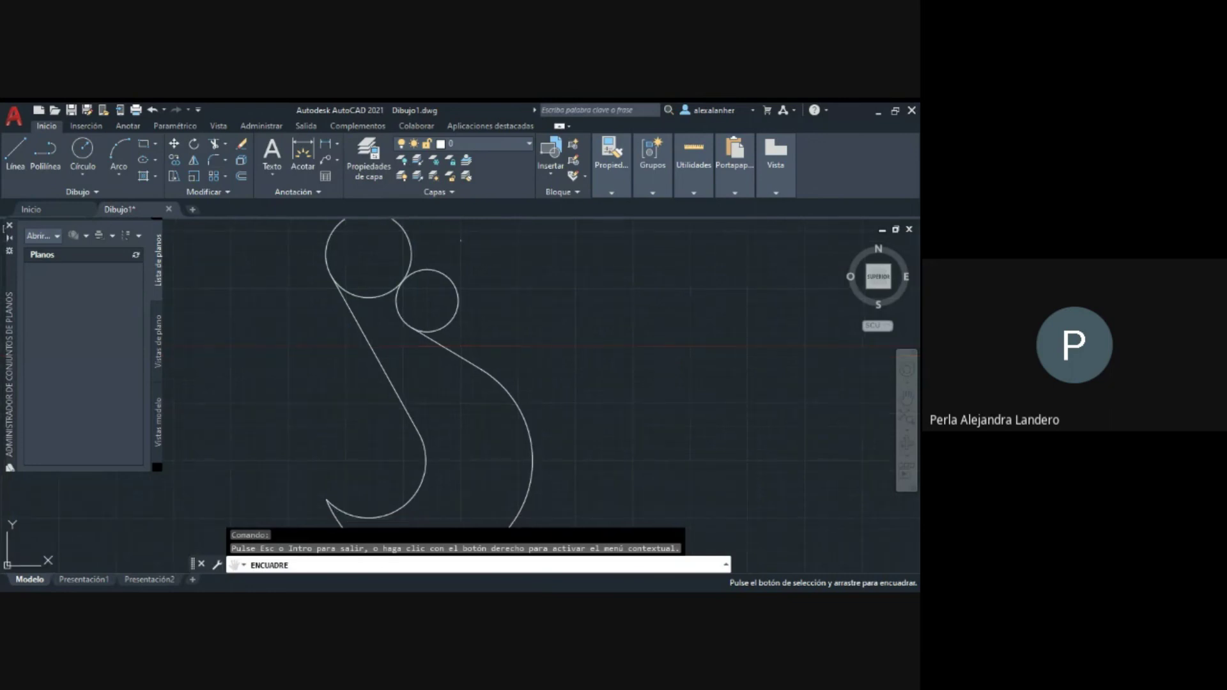